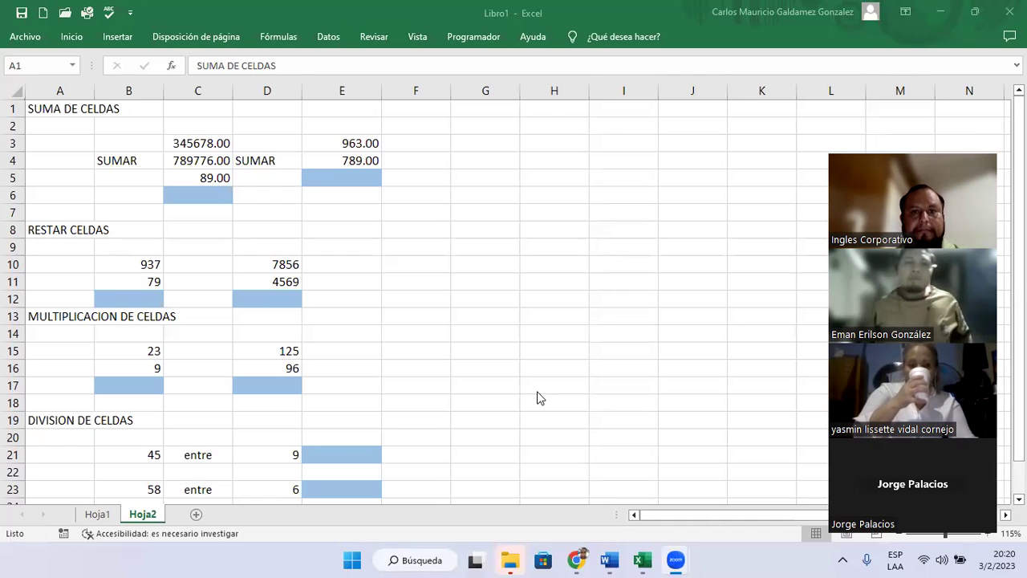
- Inspect the empty cells around the subtraction exercise on Hoja2, including F12, E12 and E7
drag(418, 299, 454, 314)
click(435, 294)
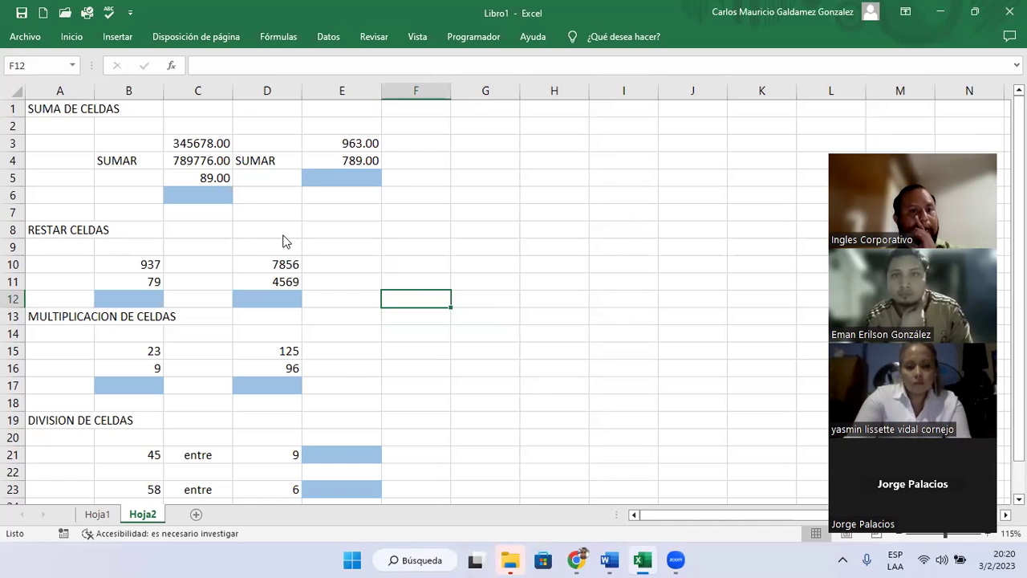
key(F2)
click(333, 296)
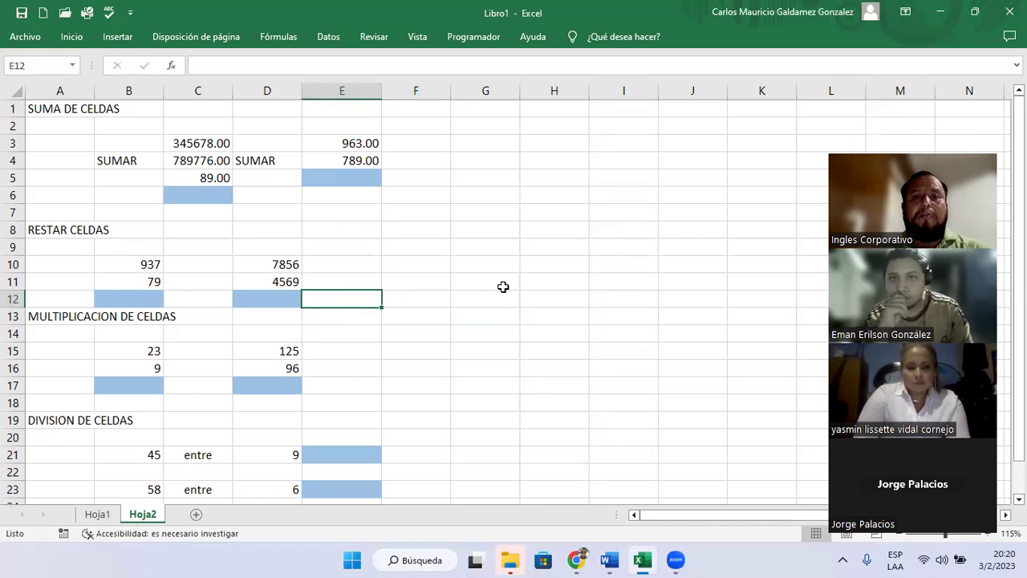
click(353, 217)
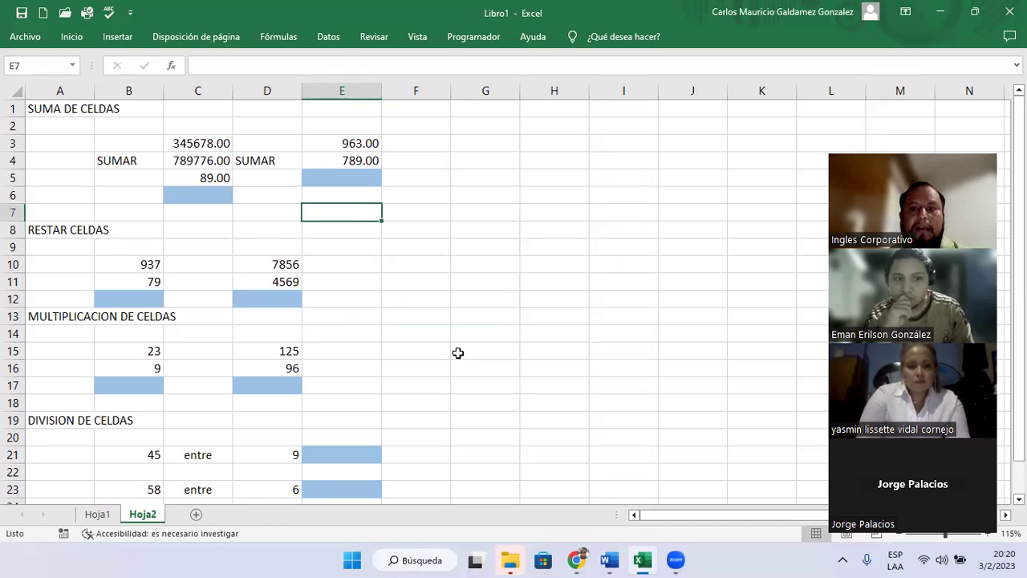
mouse_move(609, 559)
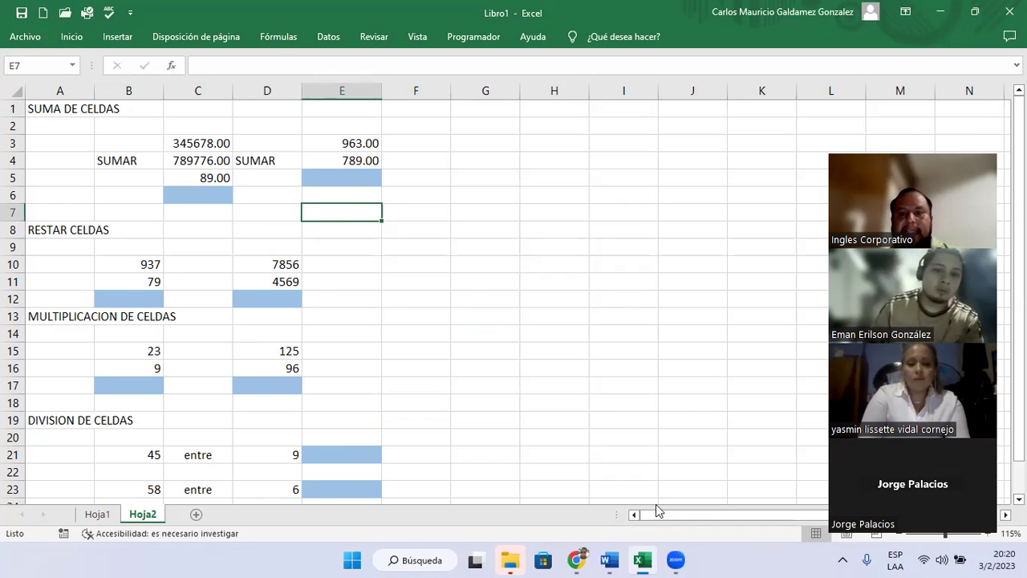
mouse_move(642, 560)
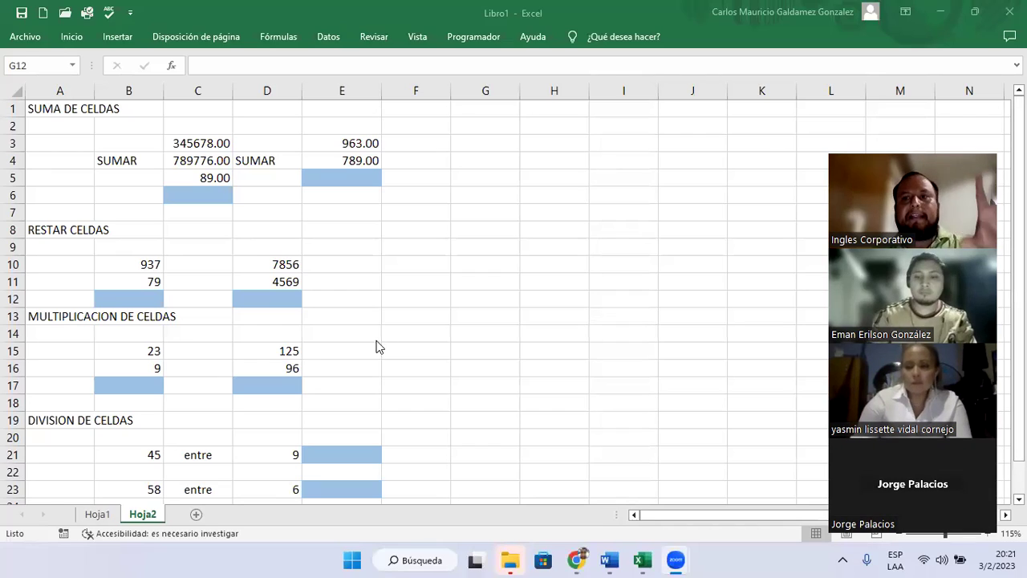
- Review the SUMA, RESTAR, MULTIPLICACION and DIVISION DE CELDAS exercise titles
click(41, 107)
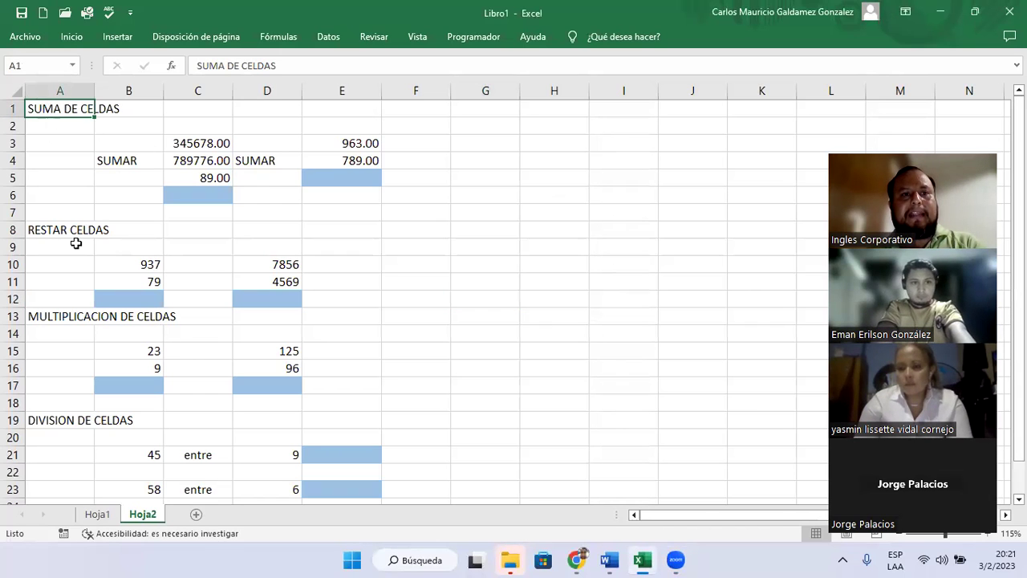
click(76, 233)
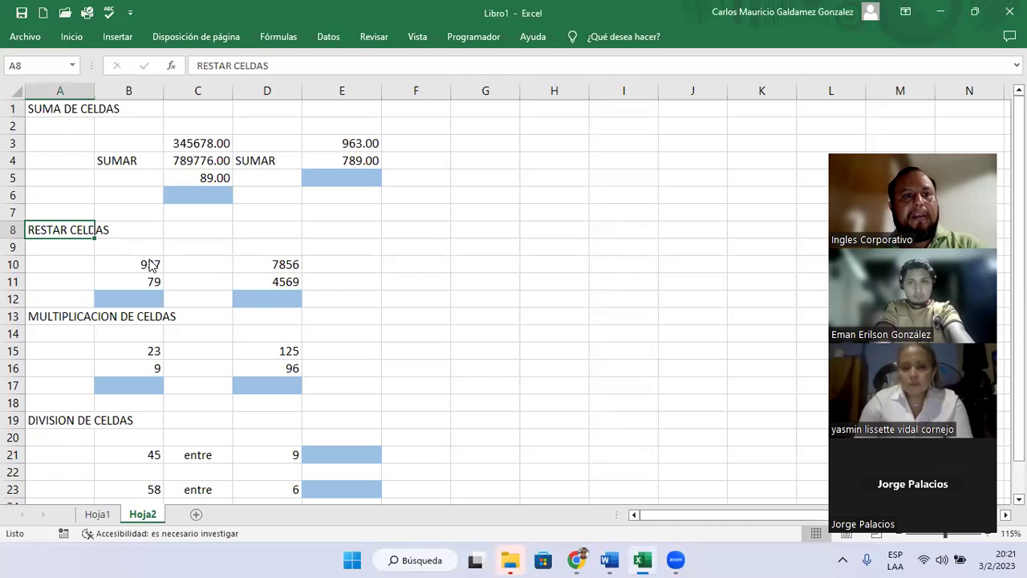
click(32, 318)
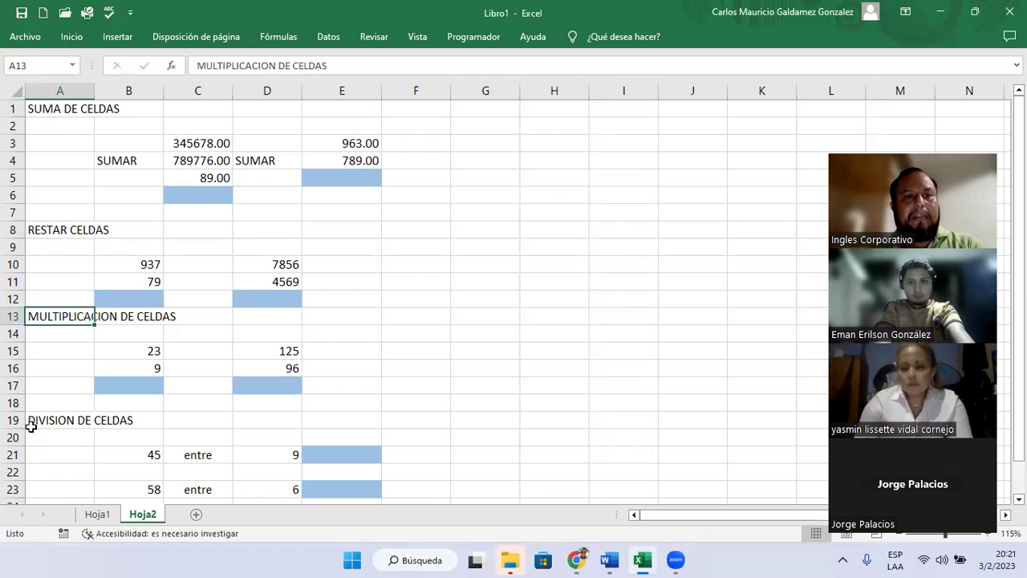
click(32, 421)
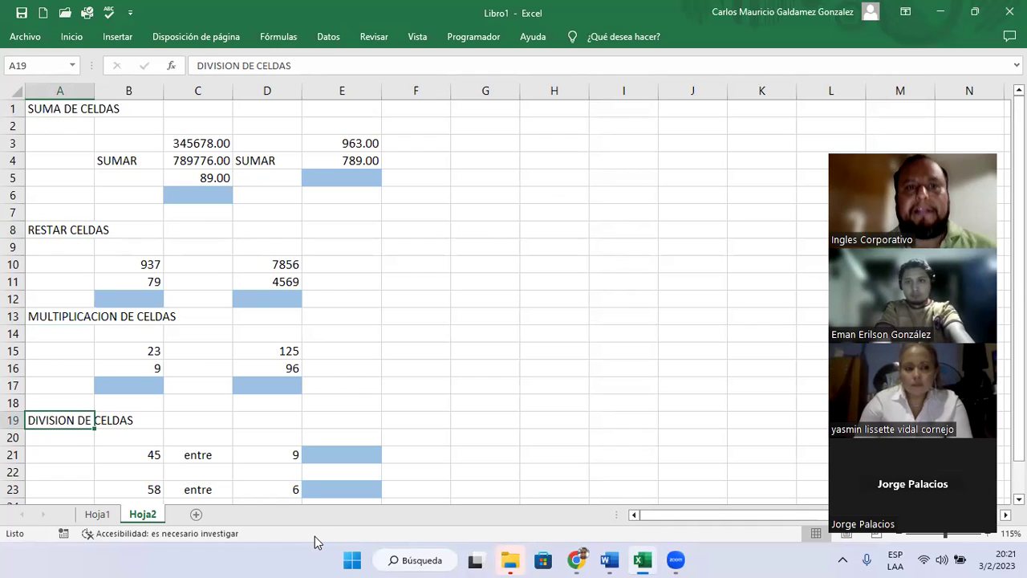
- Remove both decimal places from the addition numbers in C3:C5
drag(199, 143, 206, 178)
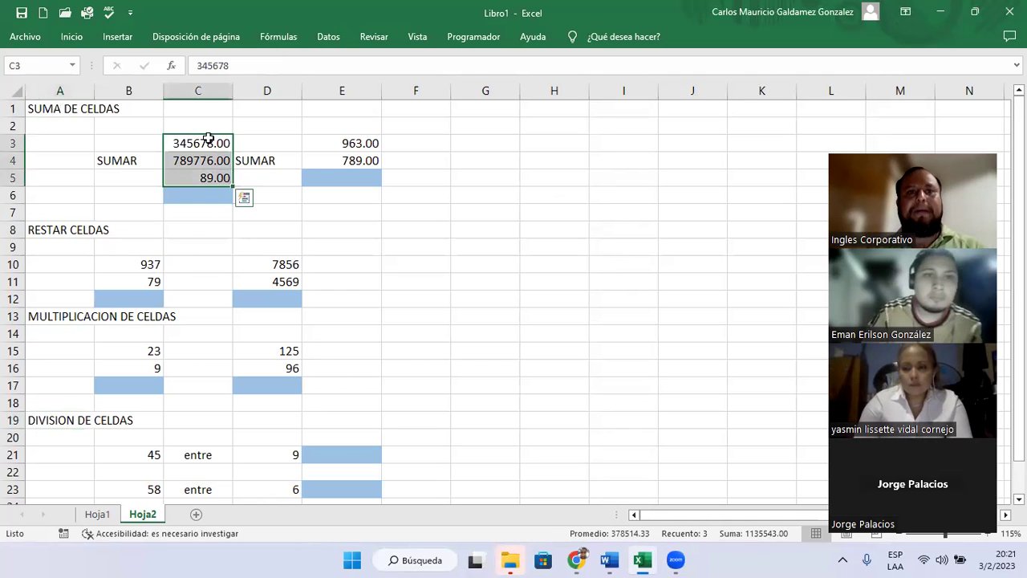
key(ctrl+F1)
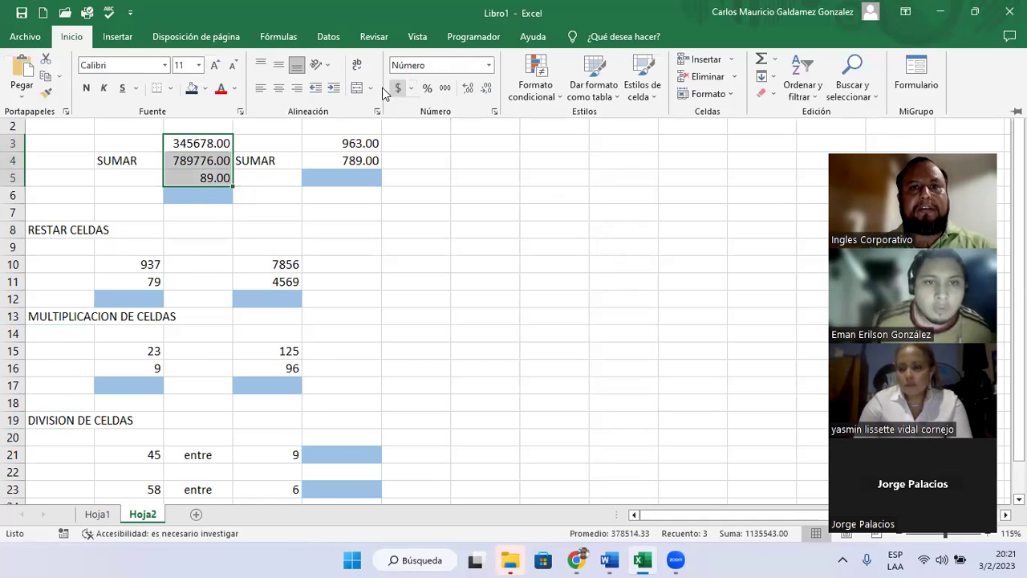
click(486, 88)
click(486, 93)
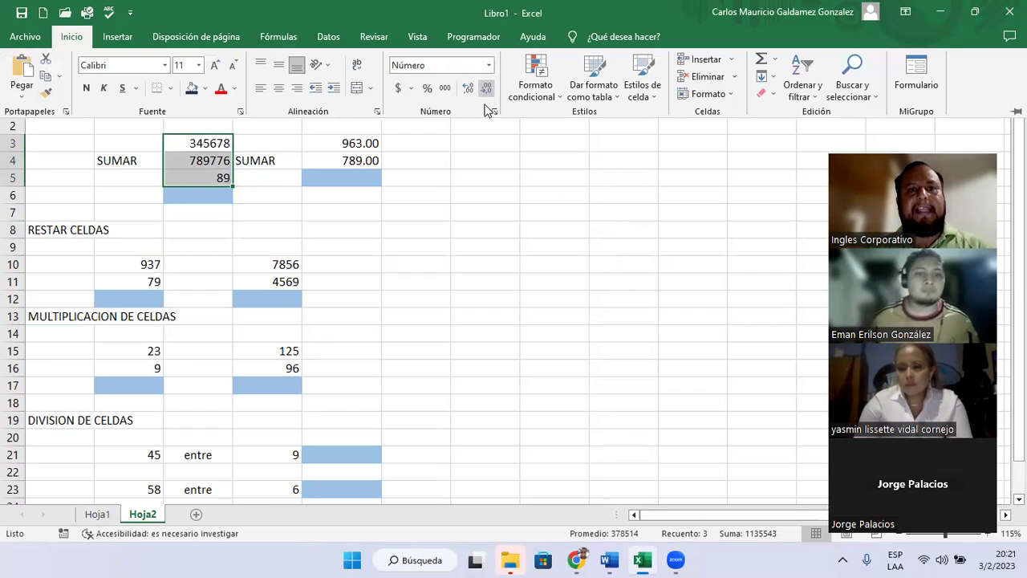
click(342, 143)
- Remove both decimal places from the addition numbers in E3:E4
drag(341, 143, 345, 157)
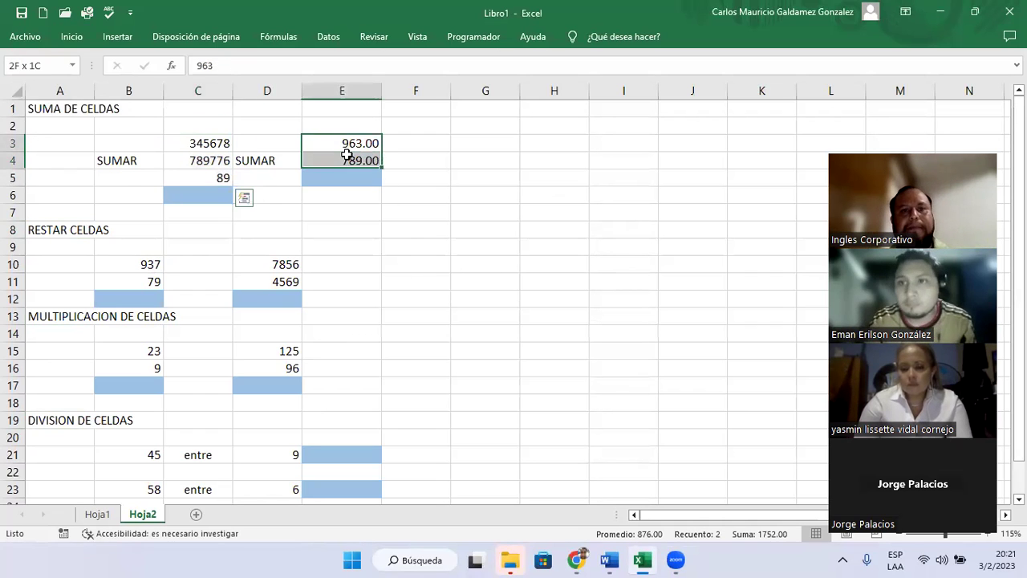
click(72, 37)
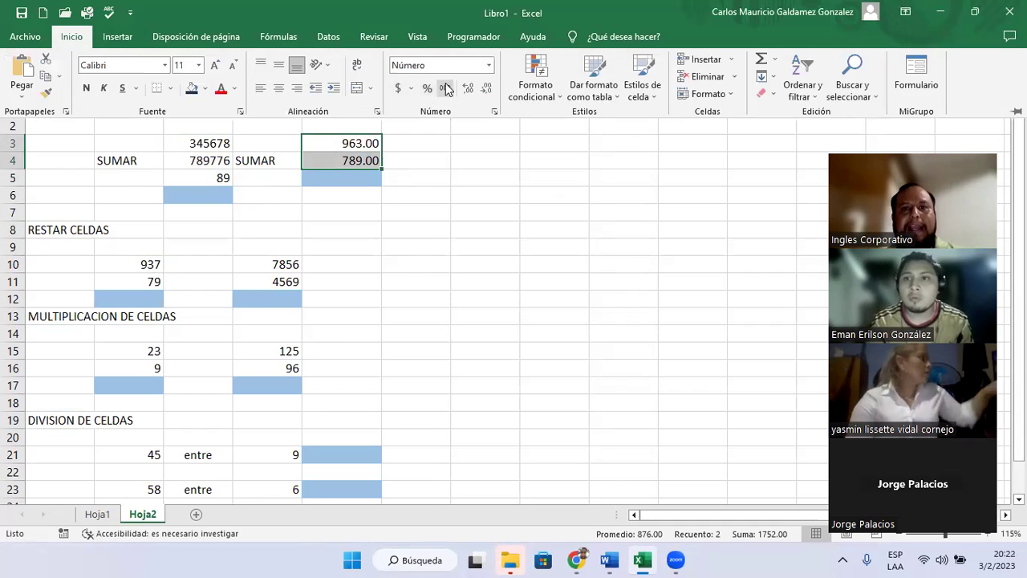
click(486, 90)
click(485, 91)
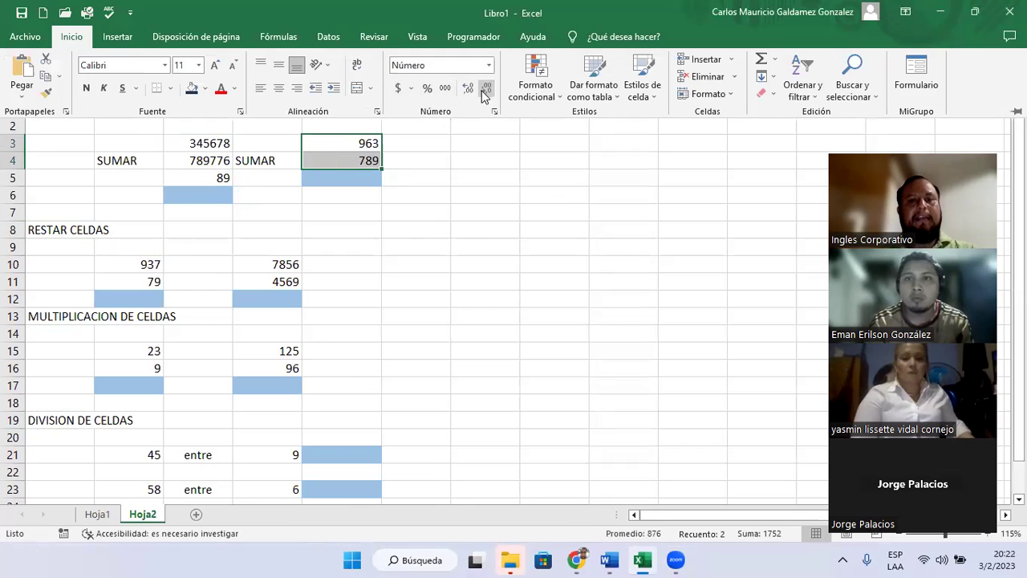
click(203, 166)
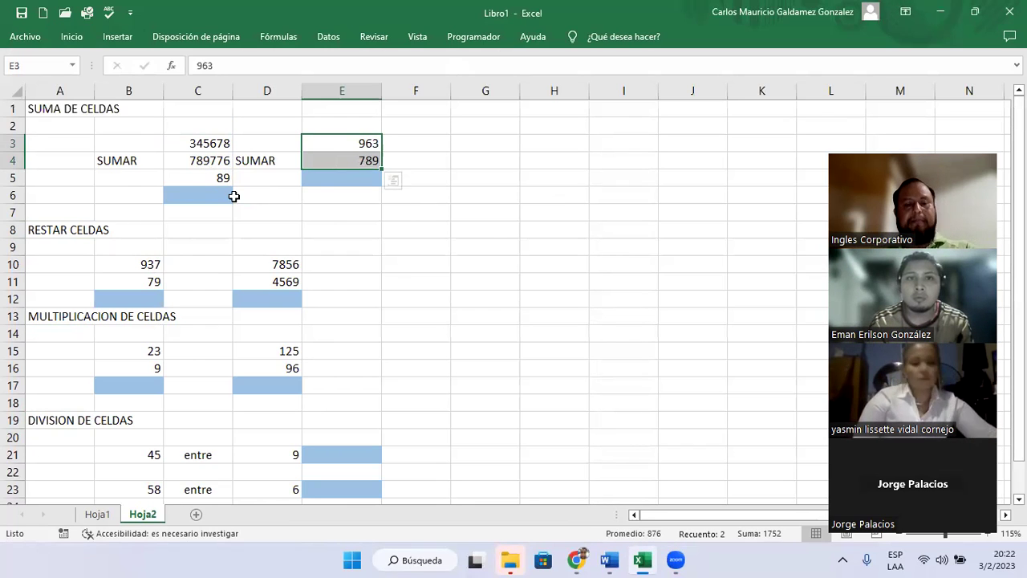
click(319, 178)
click(415, 238)
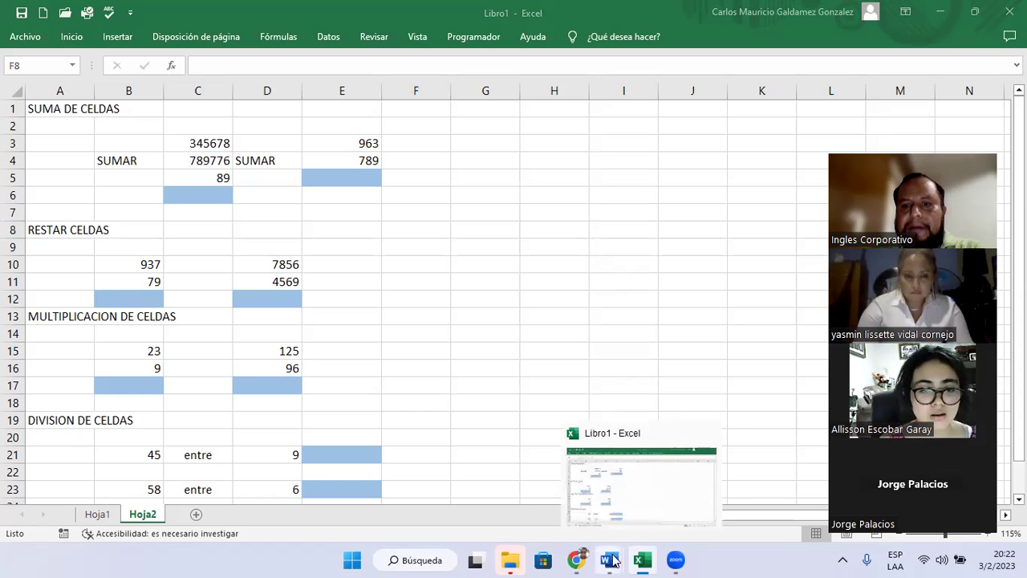
mouse_move(610, 559)
click(629, 503)
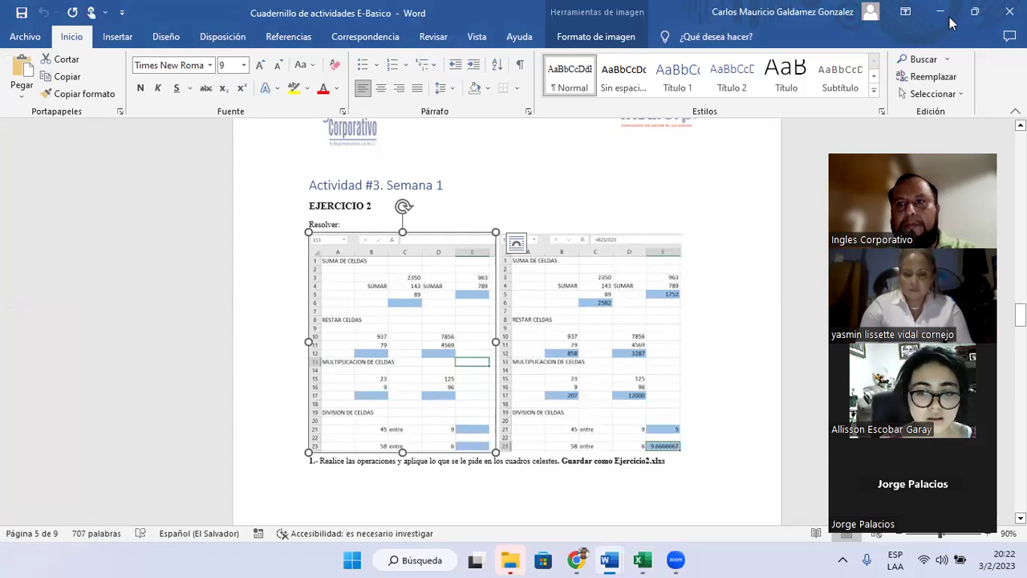
click(942, 13)
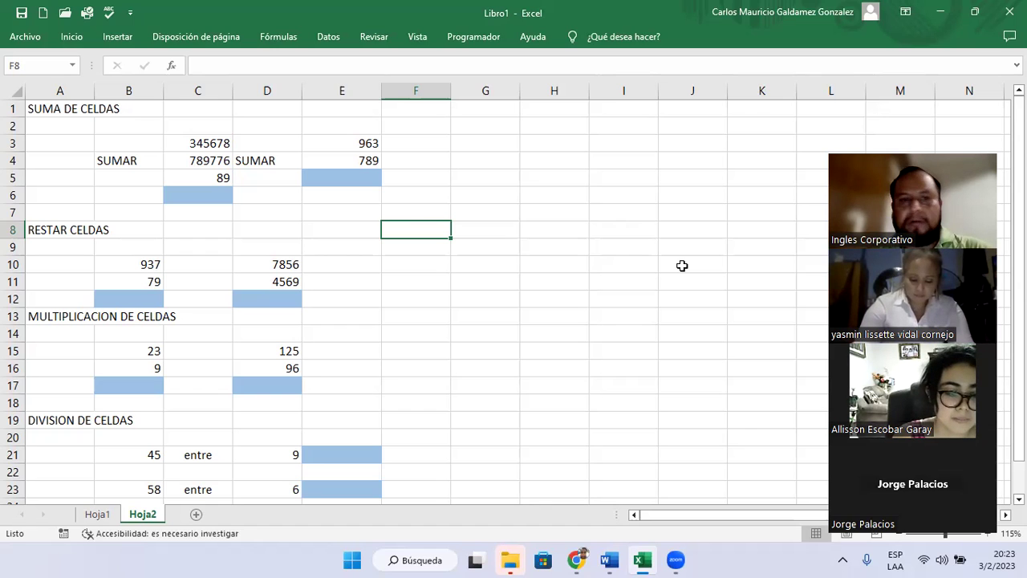
click(418, 192)
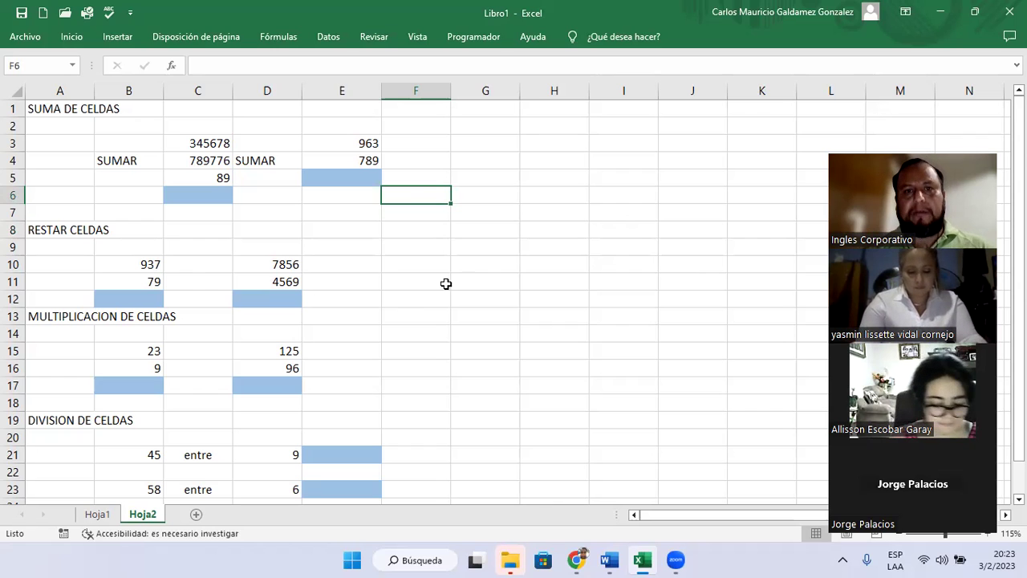
click(379, 230)
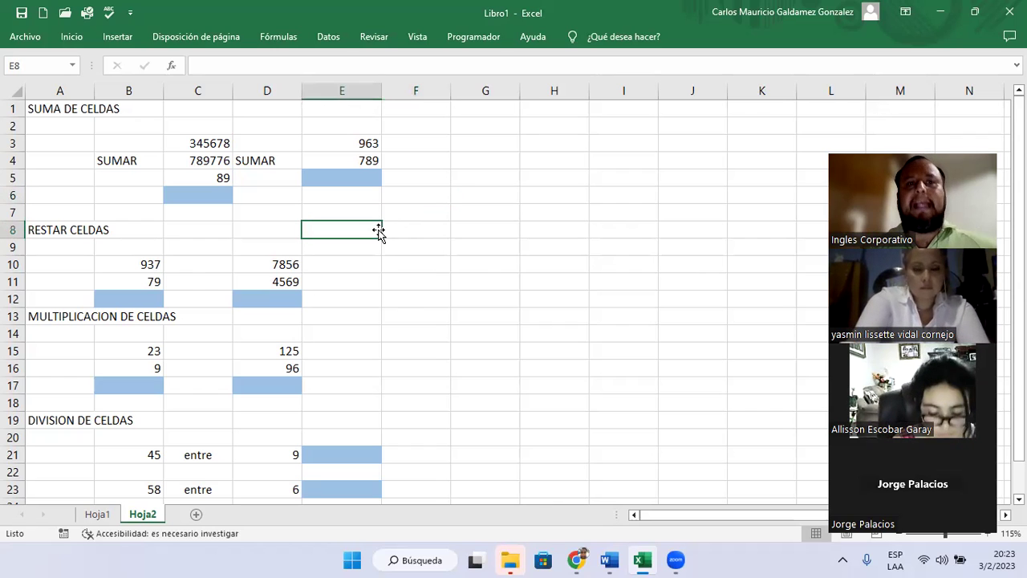
click(182, 145)
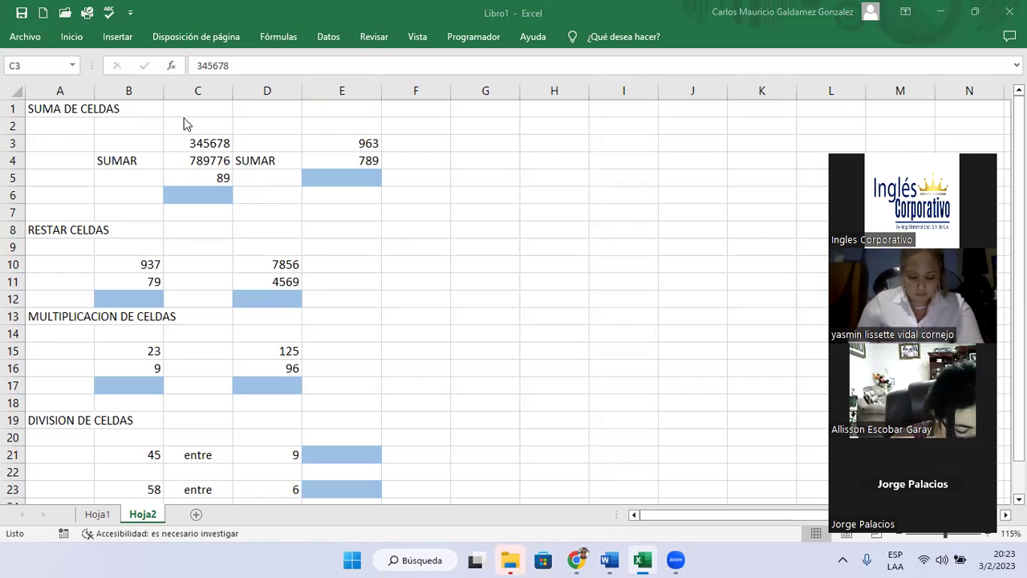
click(46, 115)
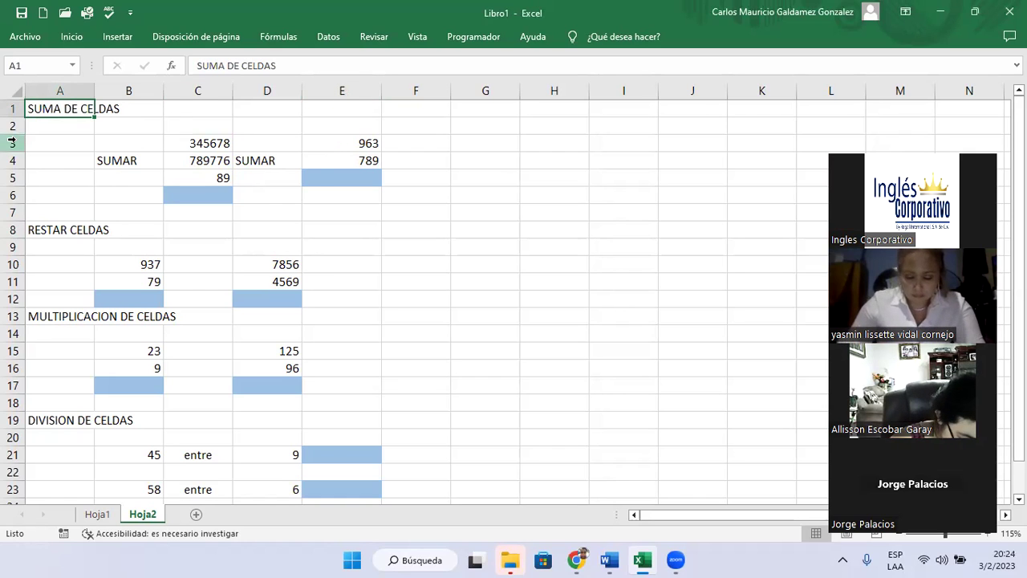
click(397, 343)
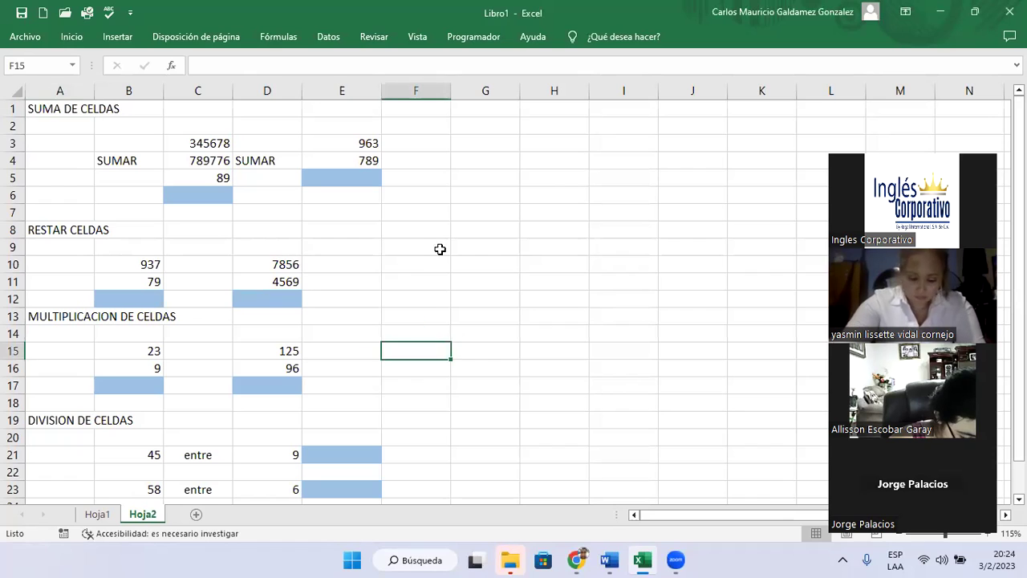
click(440, 245)
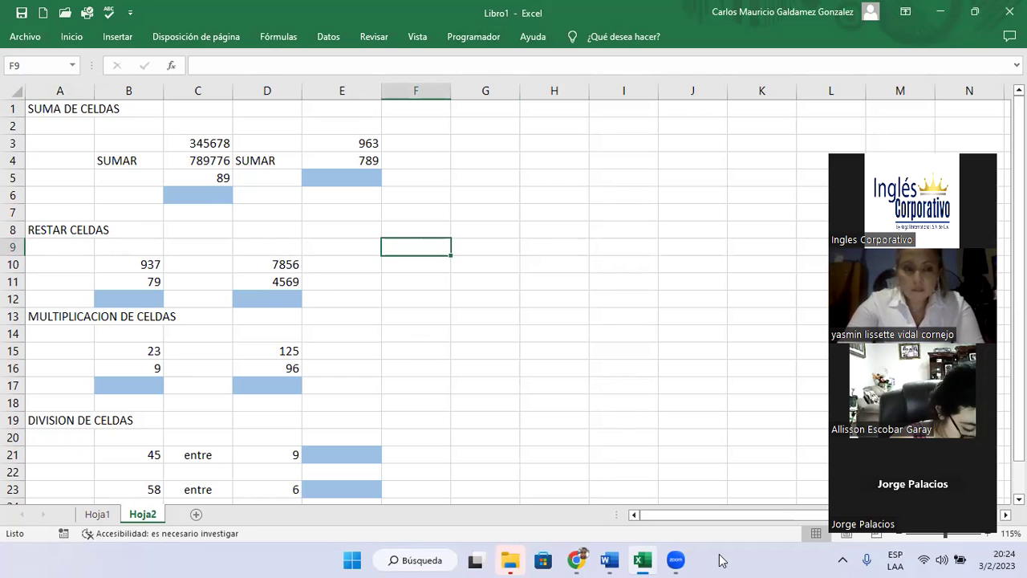
- Switch to the Genially slides and advance three slides to CONSULTAS
key(alt+Tab)
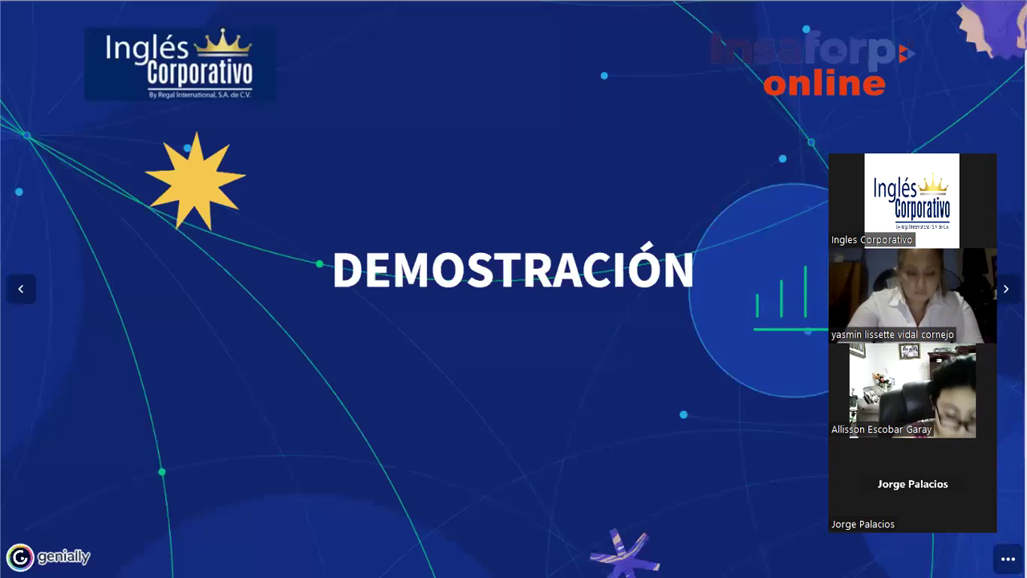
key(Right)
key(Right)
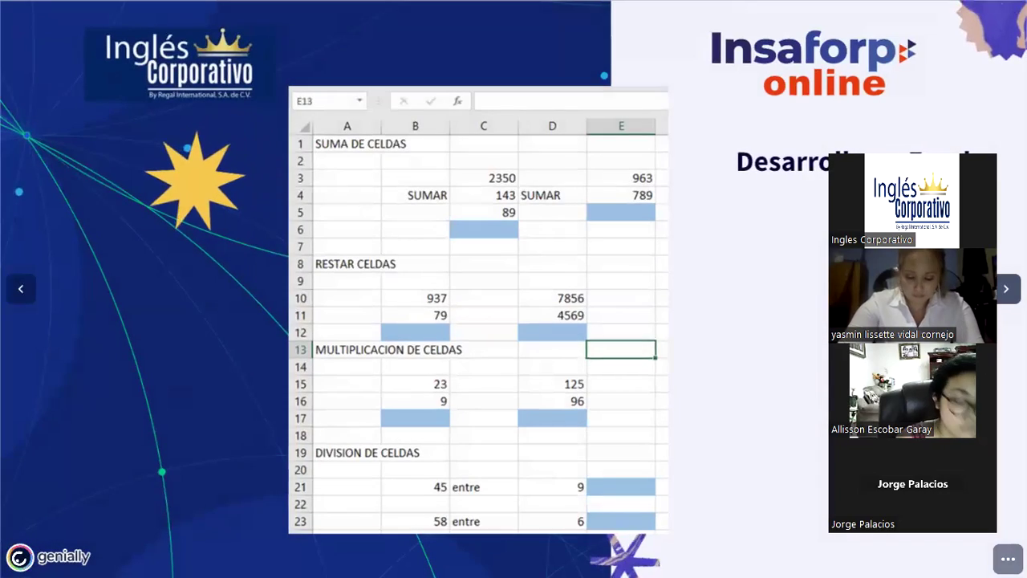
key(Right)
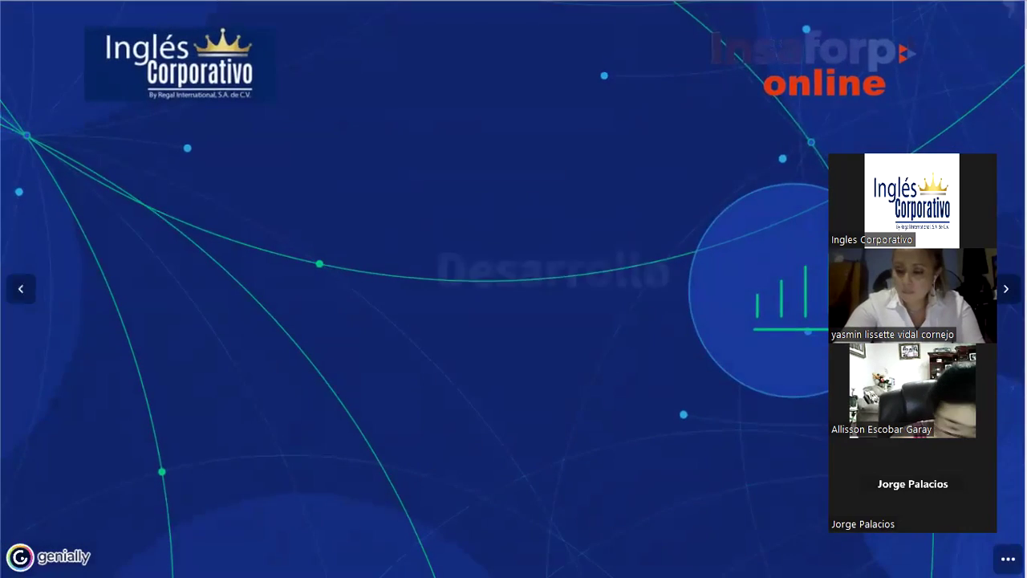
key(Right)
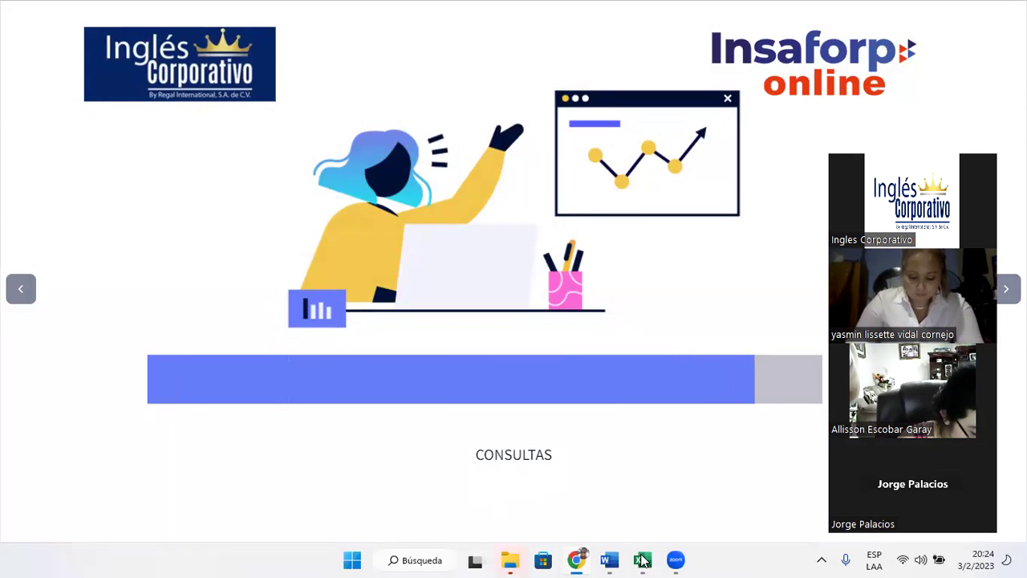
- Bring the Excel workbook with the Hoja2 exercises back to the front
click(642, 559)
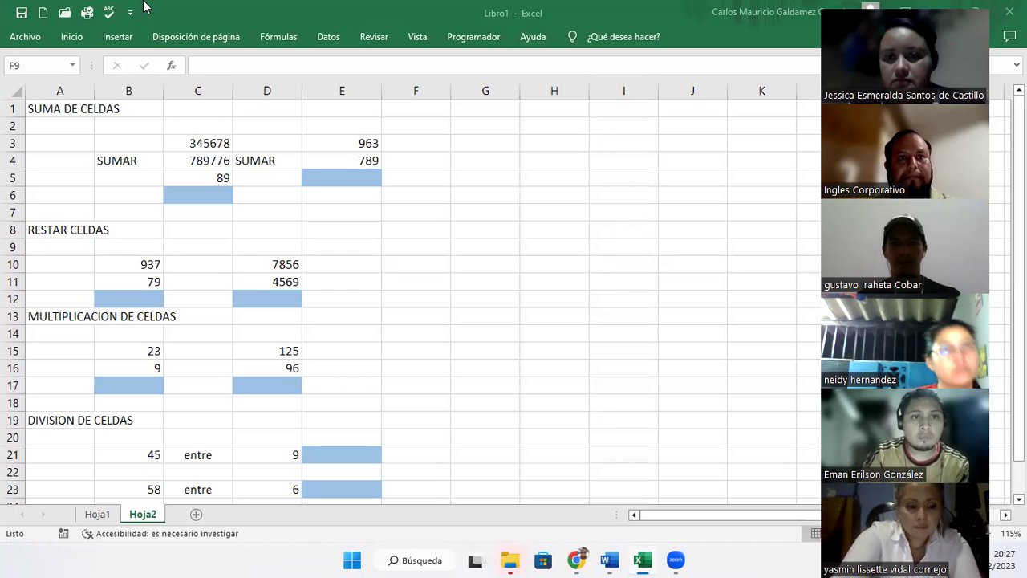
click(131, 143)
click(128, 164)
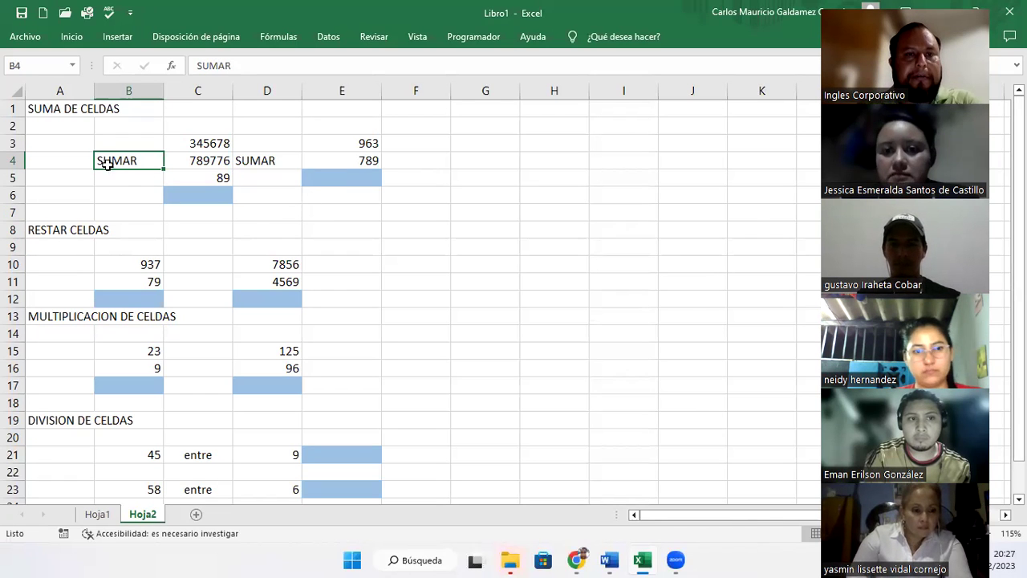
click(55, 110)
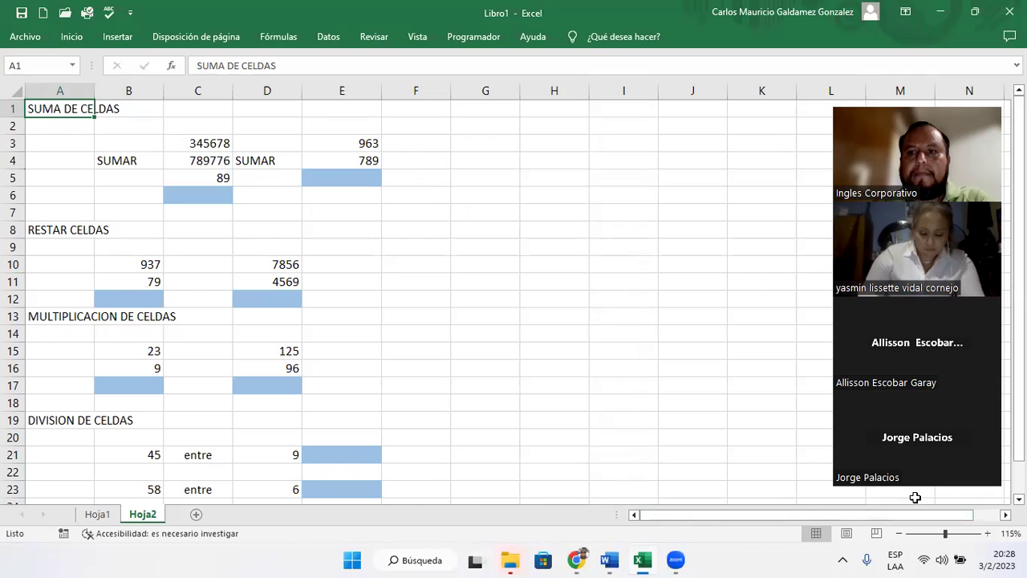
scroll(915, 497, down, 1)
scroll(914, 498, down, 1)
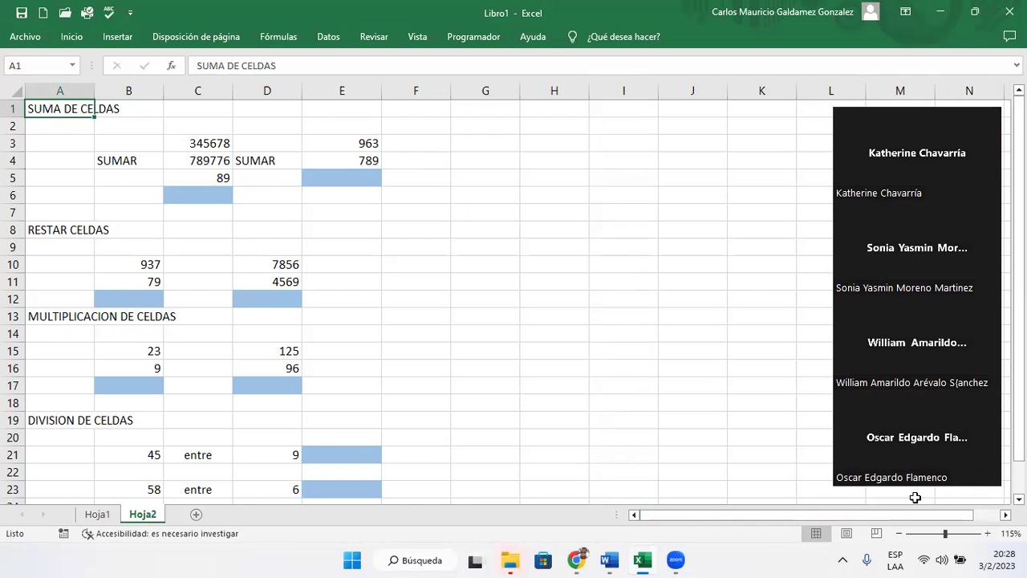
scroll(915, 498, down, 1)
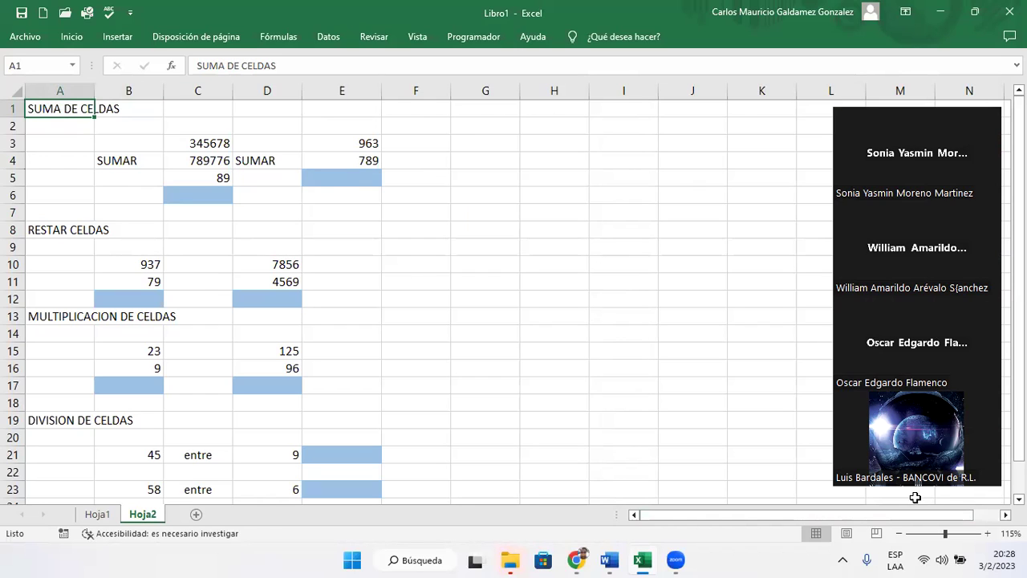
scroll(915, 498, up, 1)
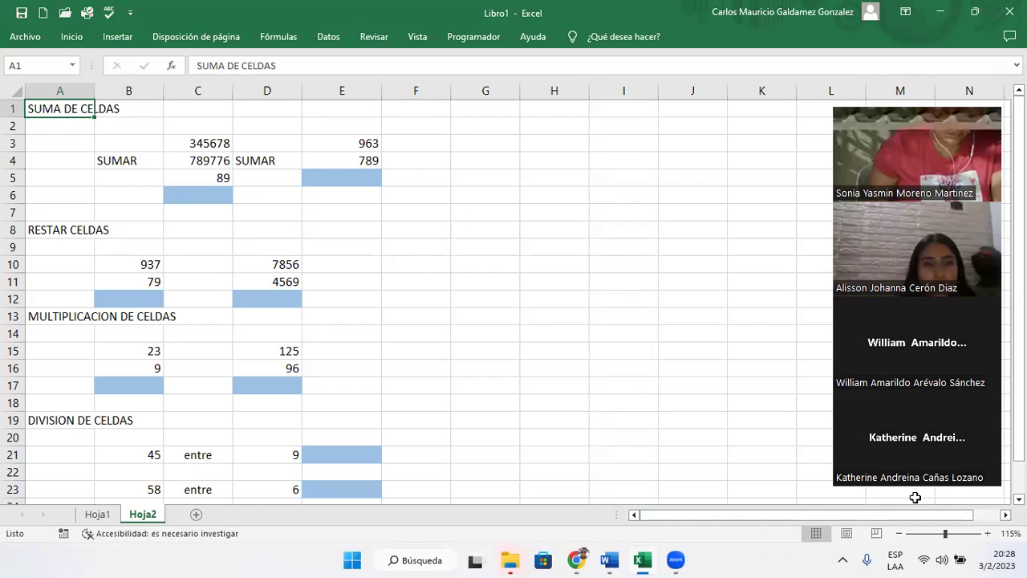
scroll(915, 498, down, 4)
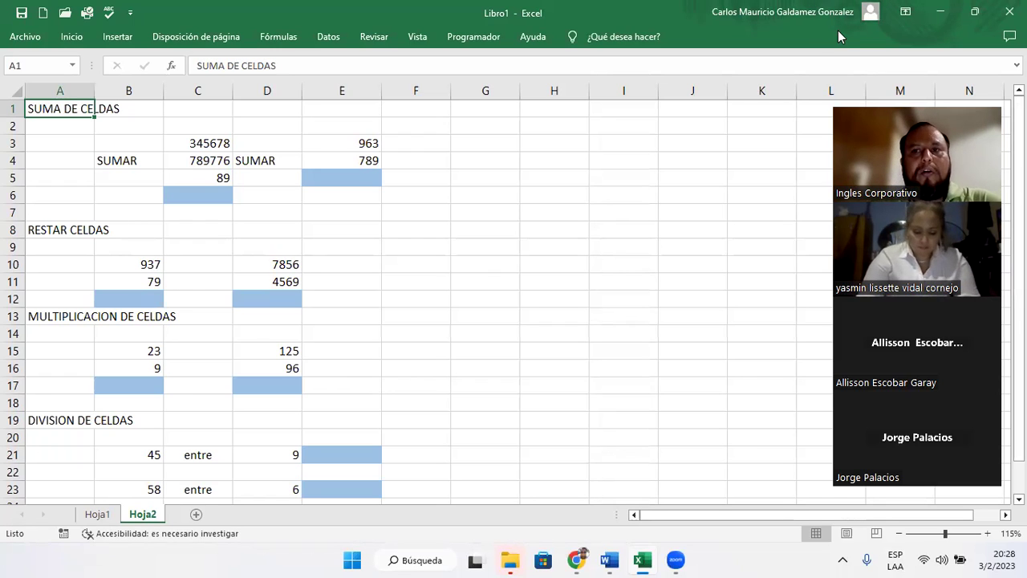
click(674, 559)
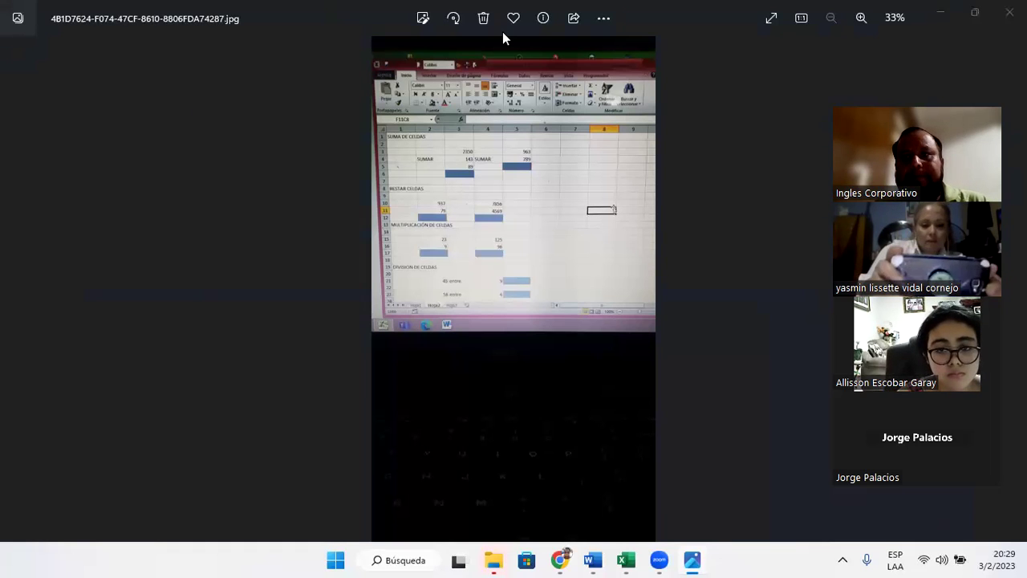
- Close the Photos viewer and return to the Hoja2 exercise sheet
key(alt+F4)
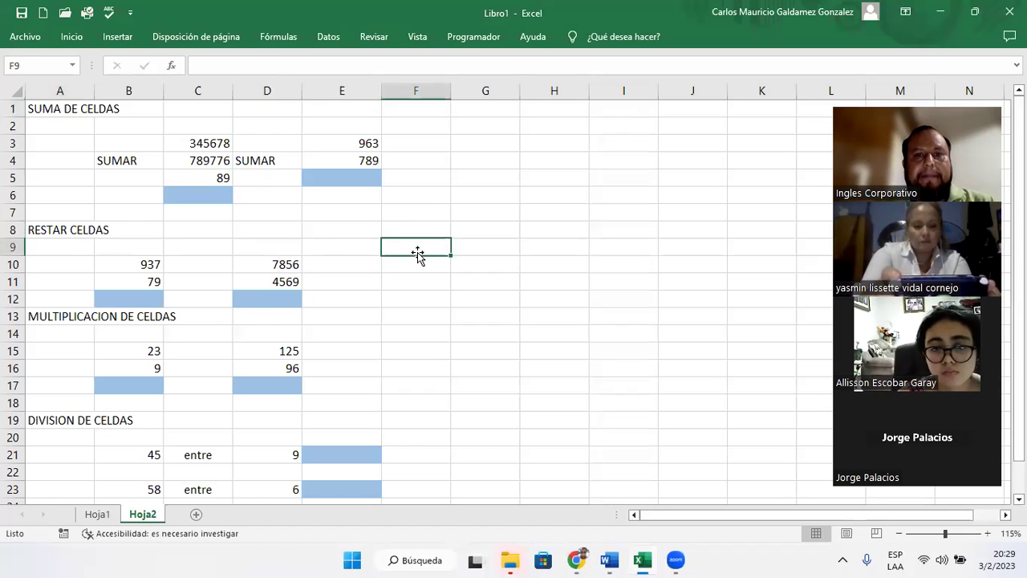
click(417, 252)
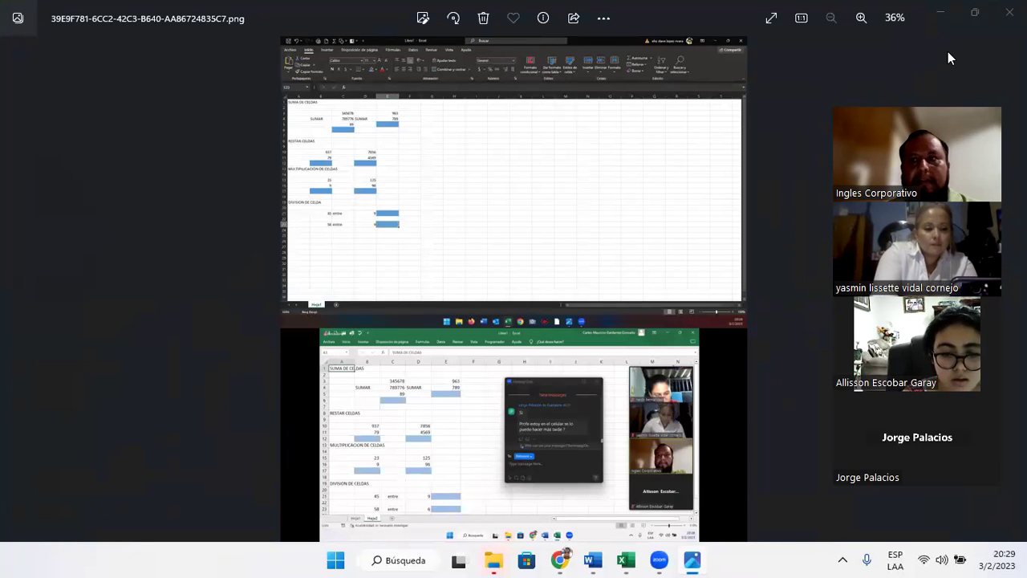
- Close the screenshot 39E9F781-6CC2-42C3-B640-AA86724835C7.png in Photos
click(1009, 11)
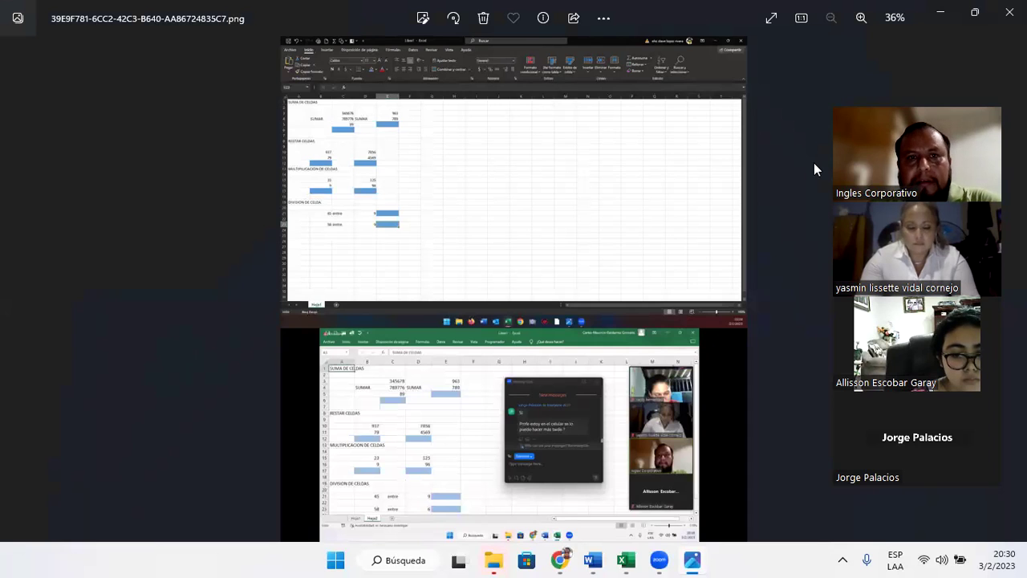
click(1010, 12)
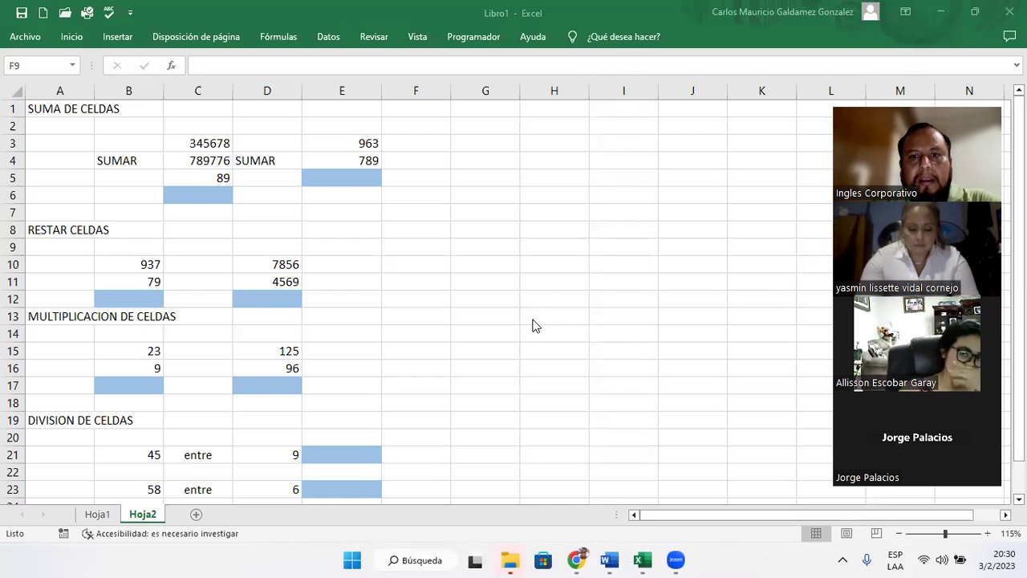
click(343, 487)
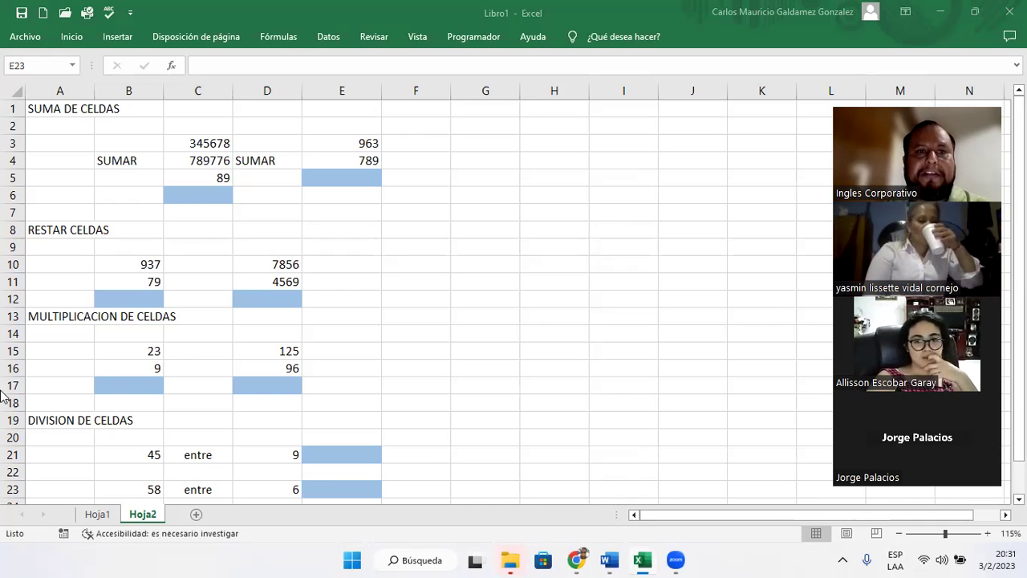
click(175, 196)
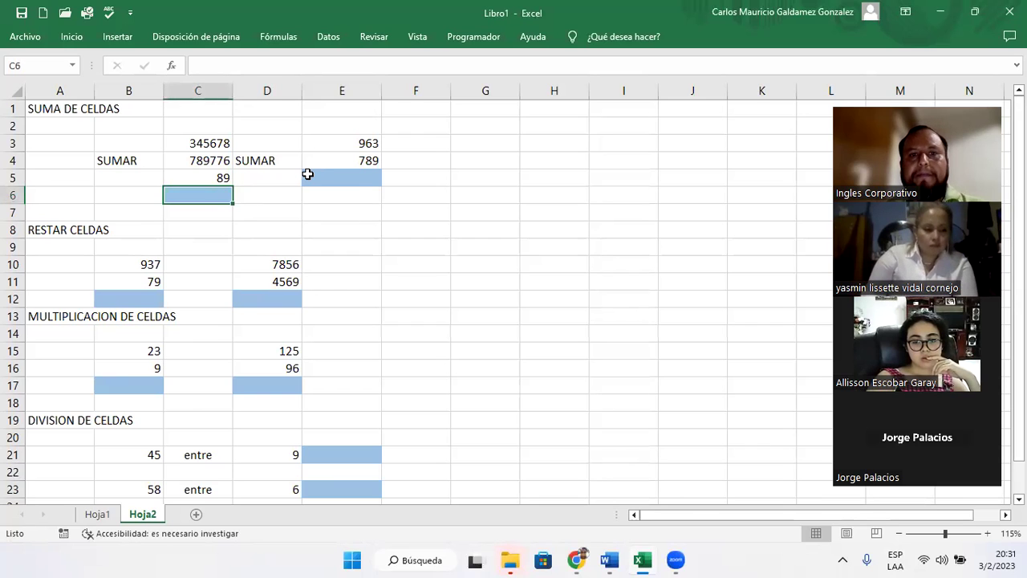
click(310, 176)
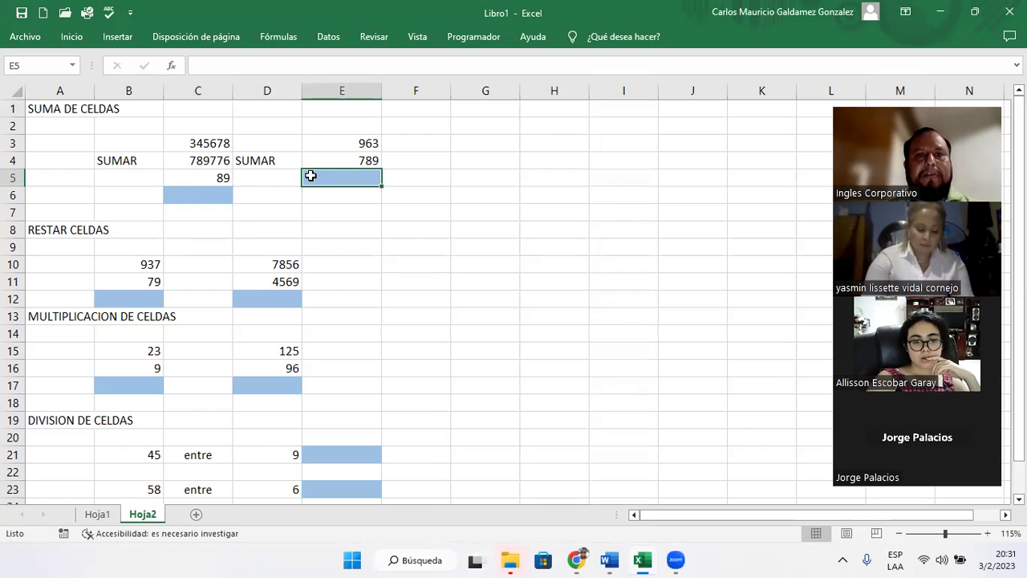
click(193, 192)
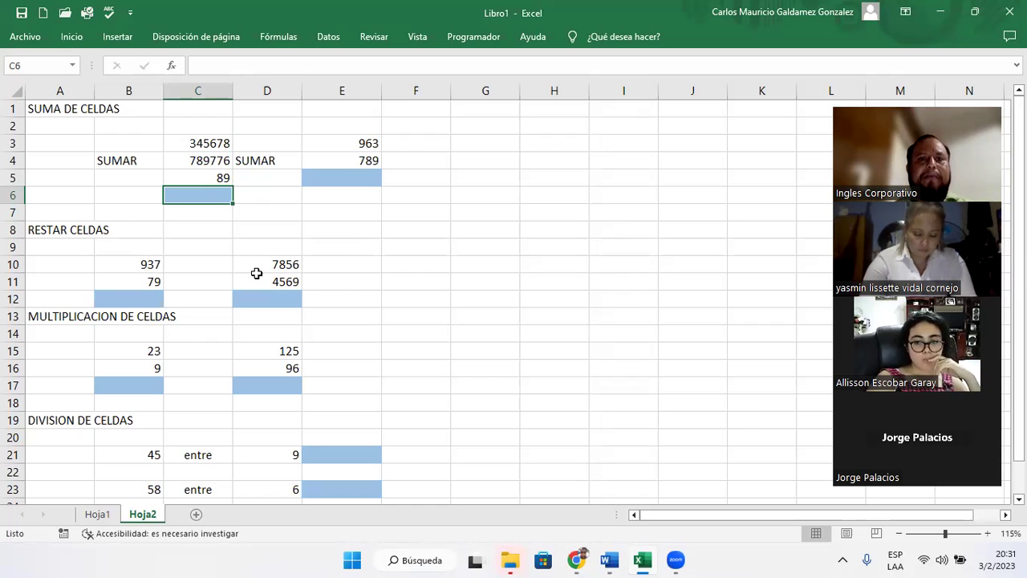
drag(195, 141, 199, 178)
click(186, 197)
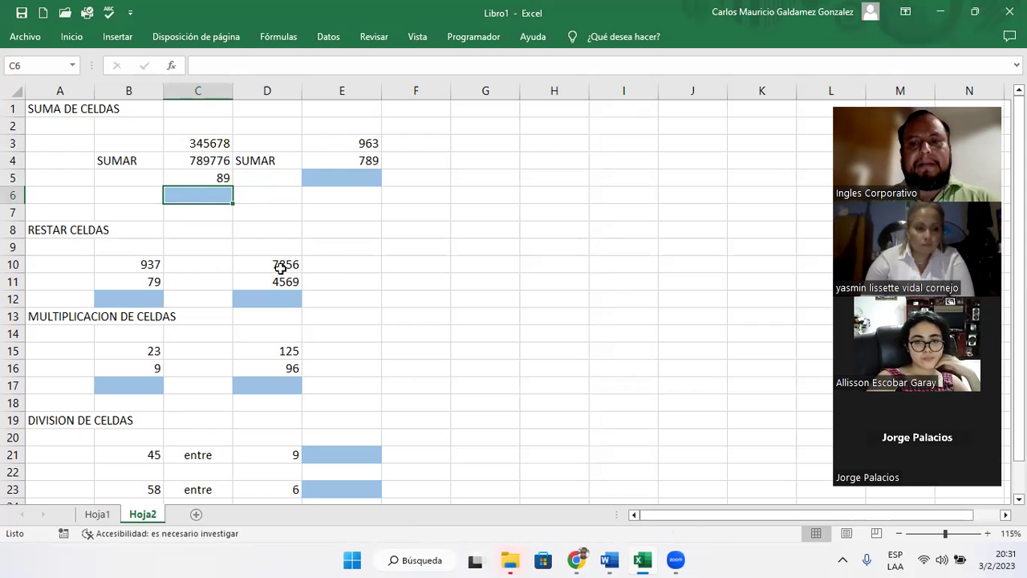
- Enter =C3+C4+C5 in C6 to total the first addition, 1,135,543
text(=)
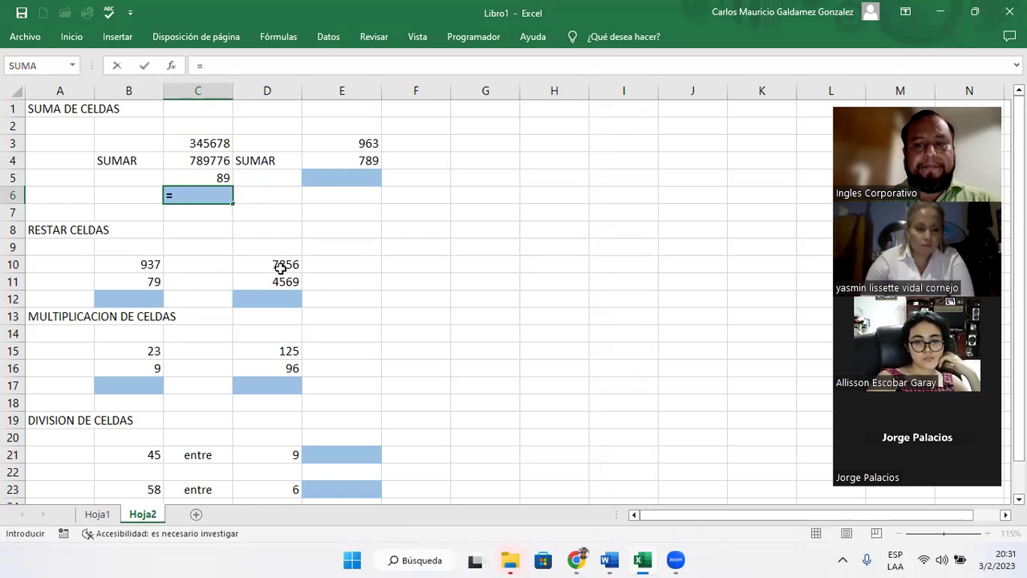
click(198, 91)
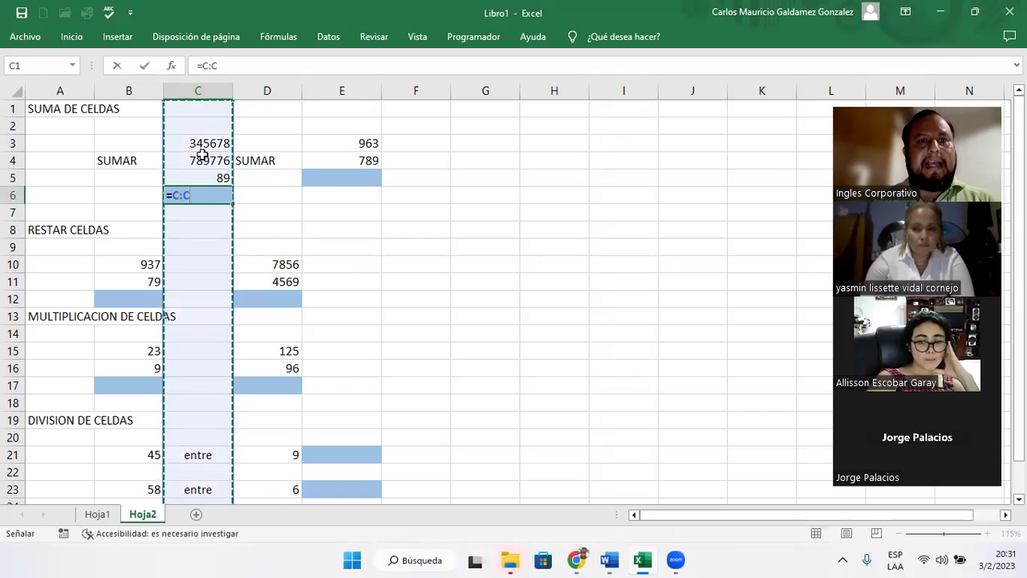
key(BackSpace)
key(BackSpace)
key(BackSpace)
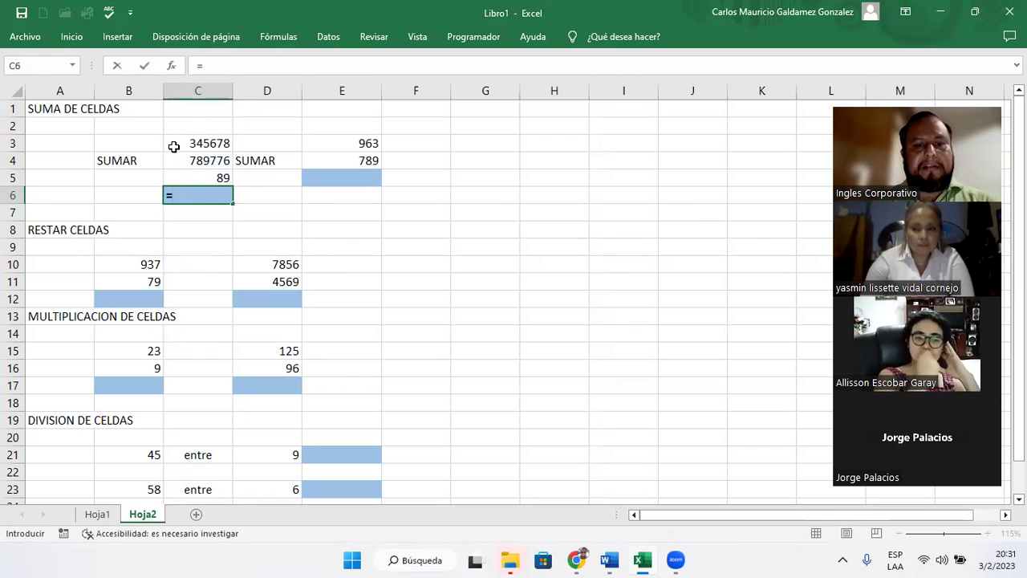
text(c3)
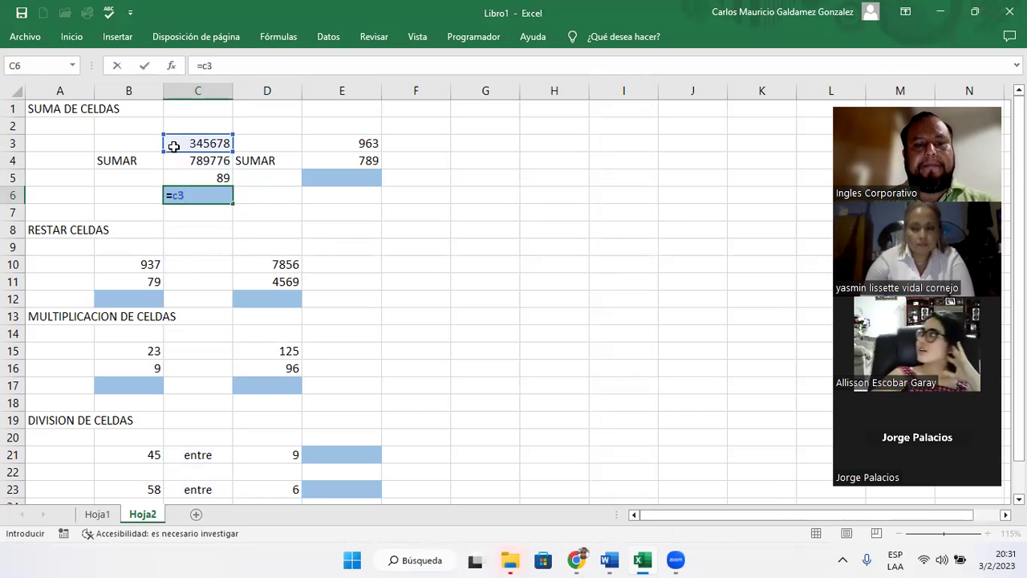
text(+)
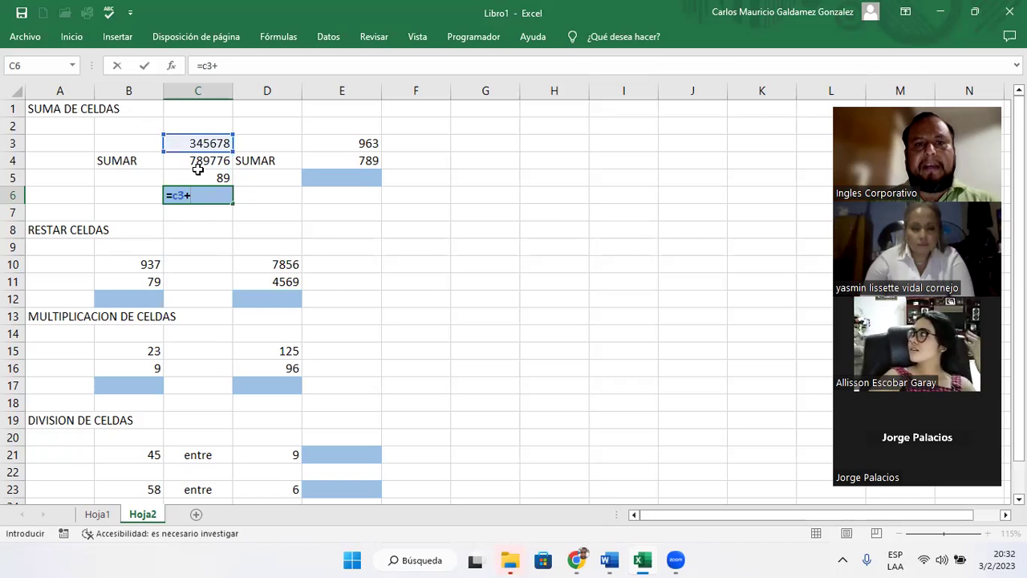
text(c4+)
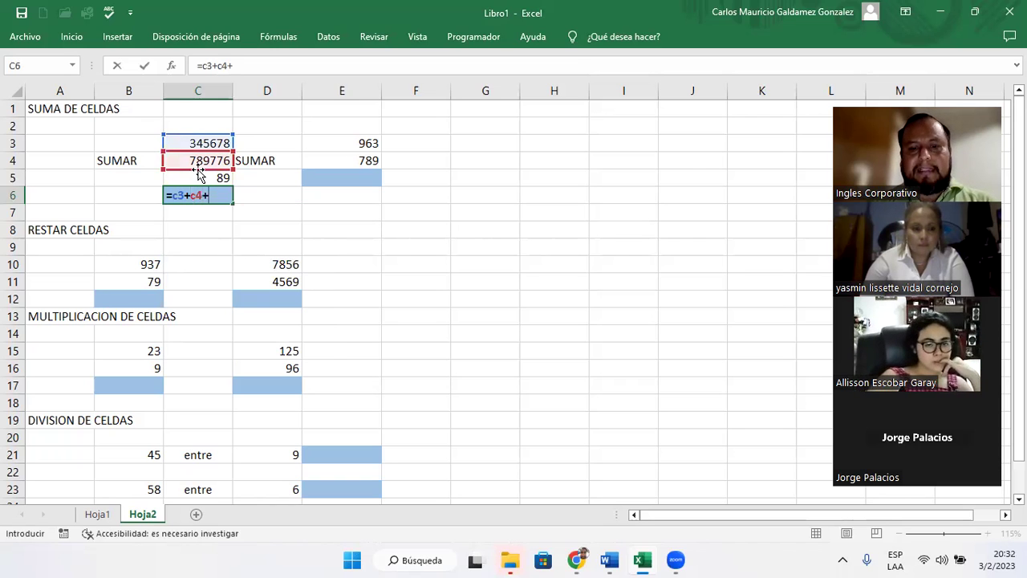
text(c5)
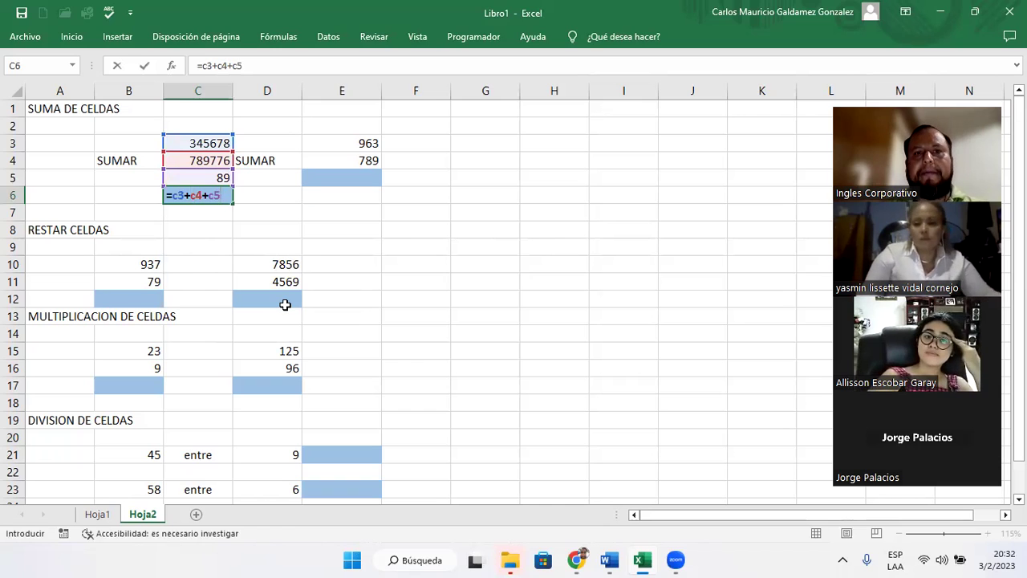
key(Return)
key(Up)
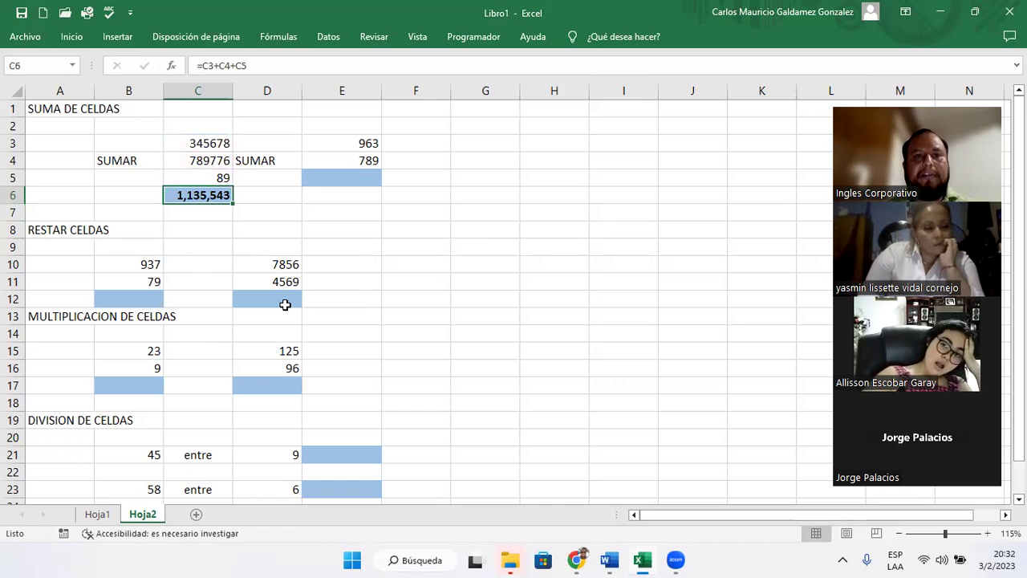
- Turn off the thousands separator for C6 so it shows 1135543
right_click(182, 197)
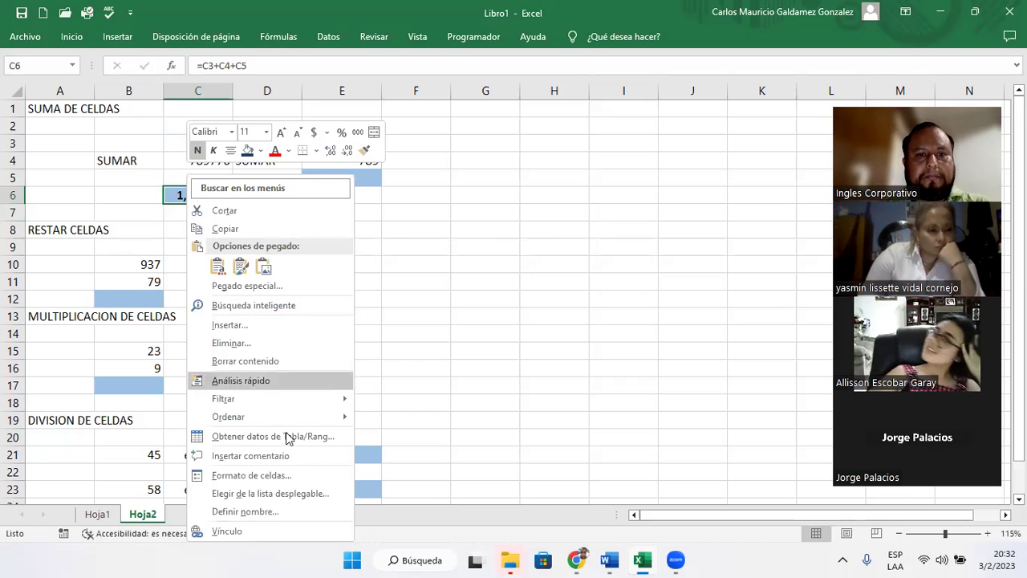
click(292, 475)
click(225, 296)
click(398, 519)
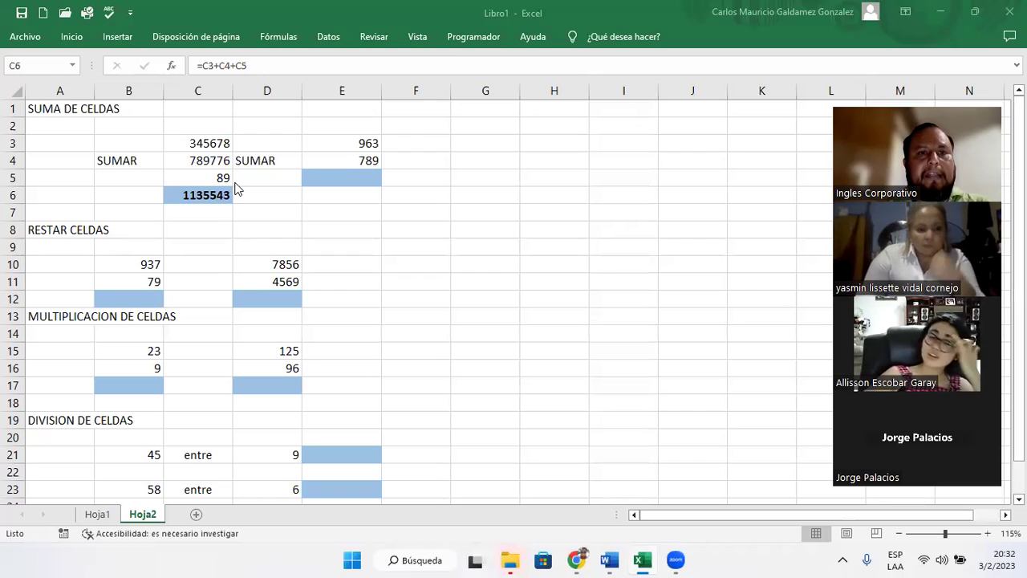
click(210, 197)
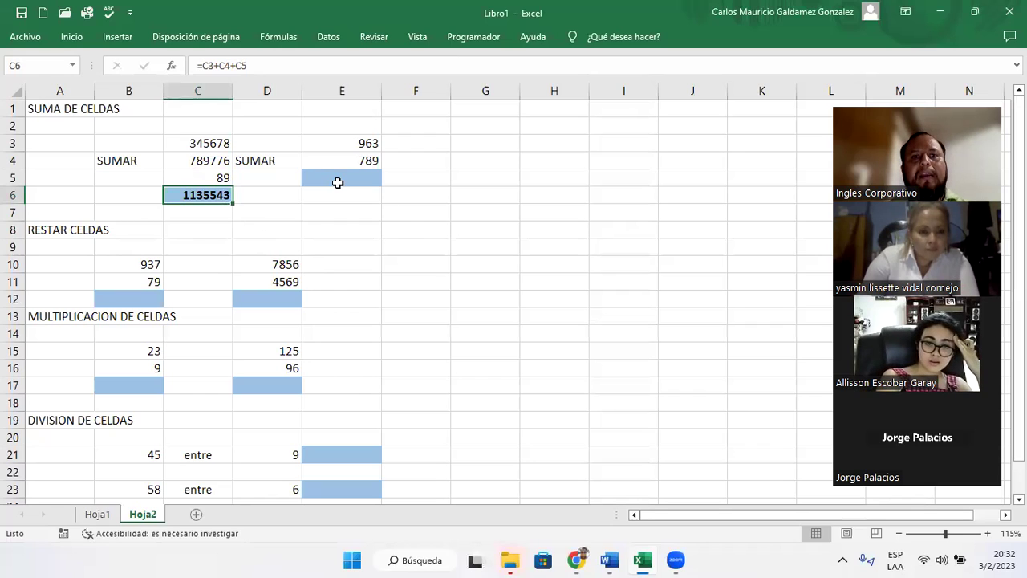
- Enter =E3+E4 in E5 to total the second addition, 1752.00
click(339, 180)
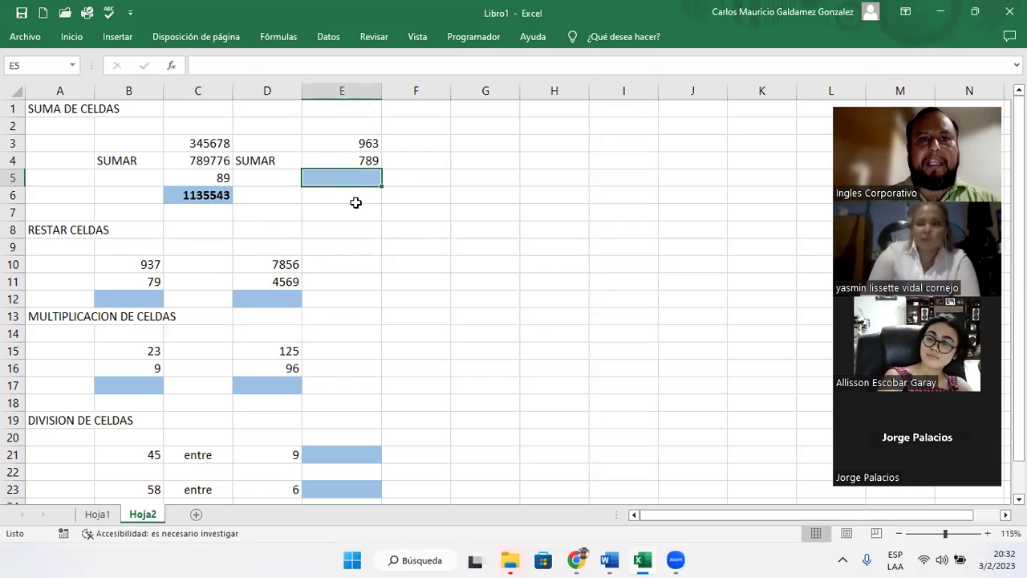
text(=)
key(BackSpace)
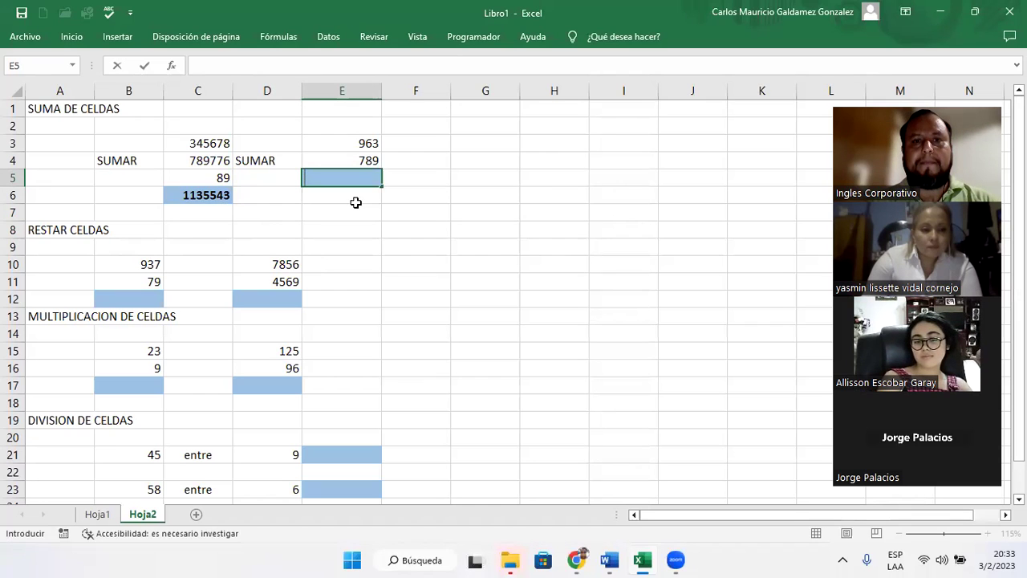
text(=)
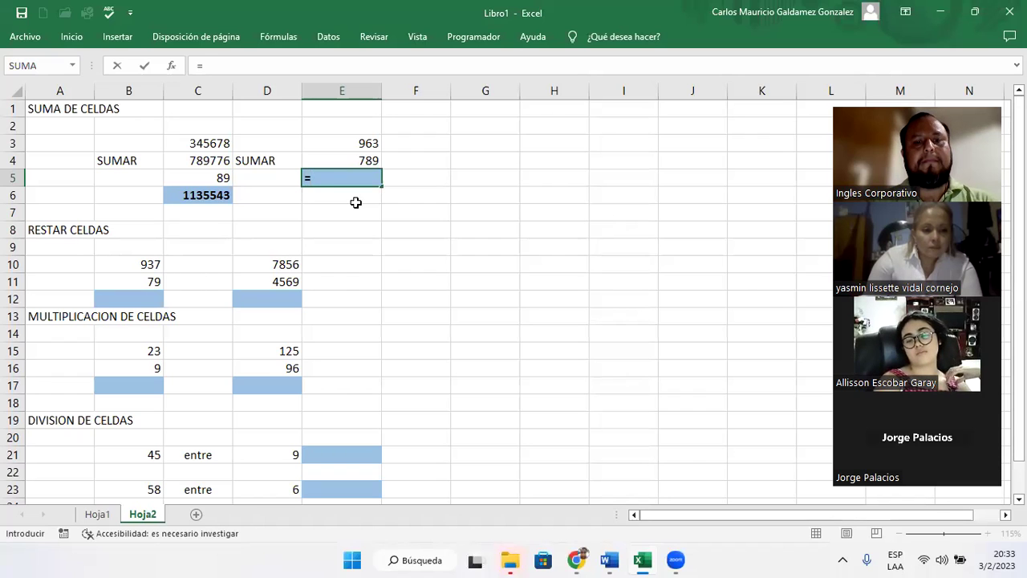
text(E)
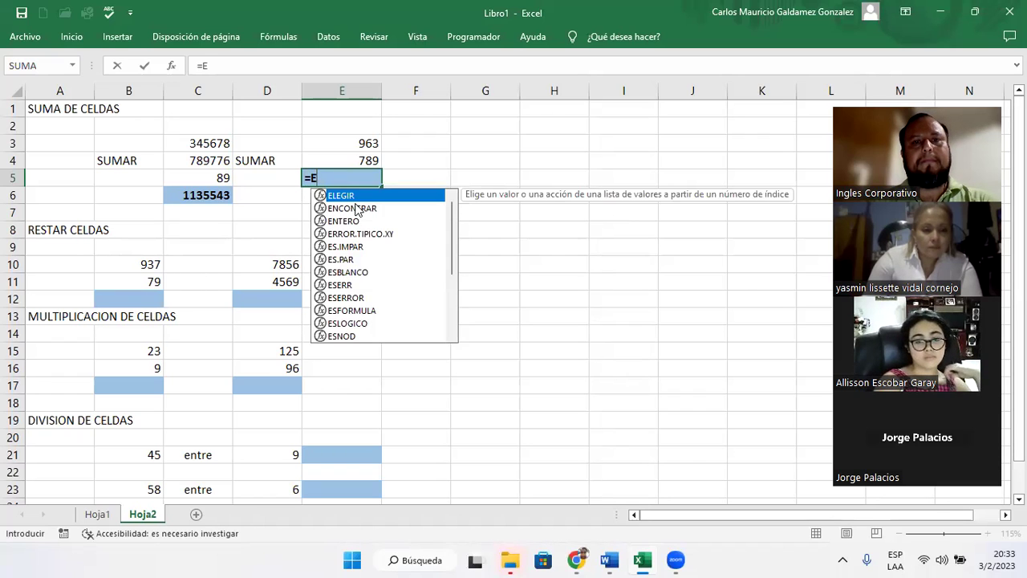
text(3+)
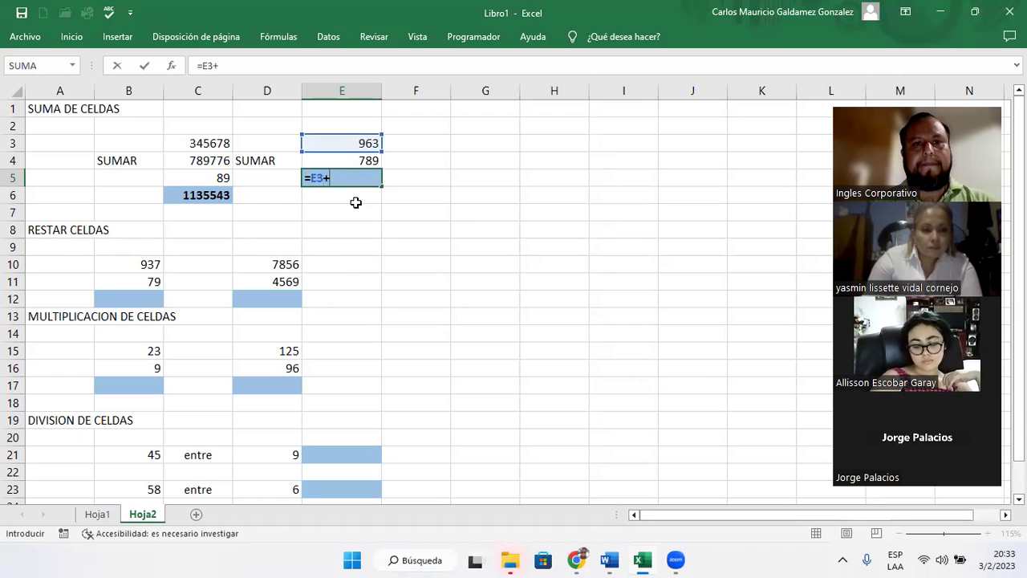
key(BackSpace)
text(+E4)
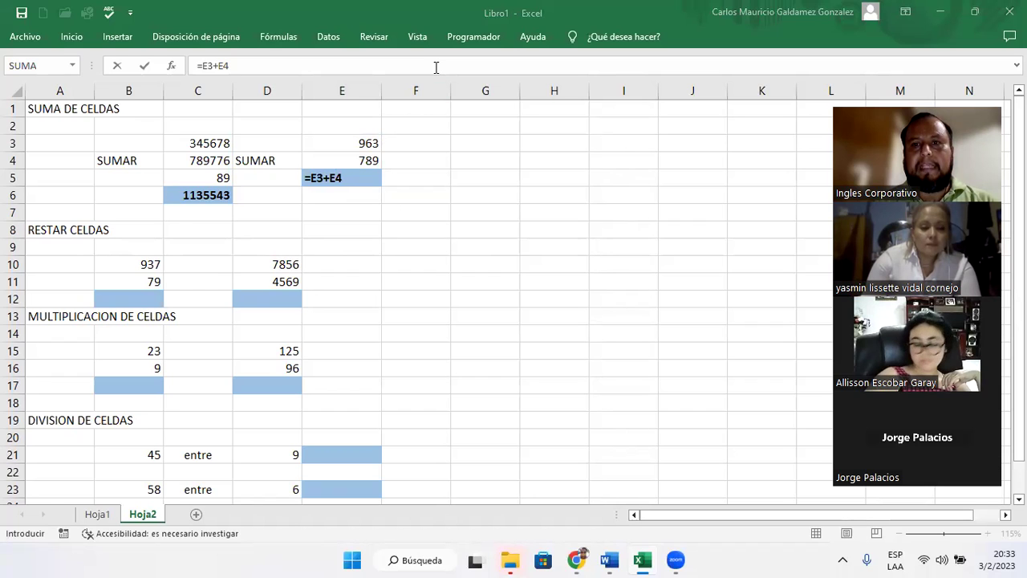
click(358, 179)
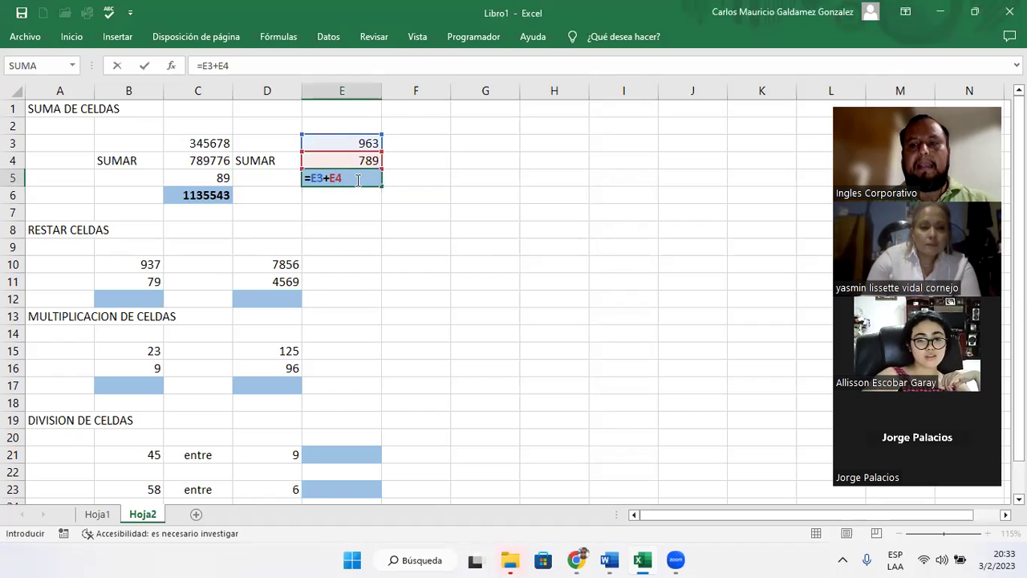
key(Return)
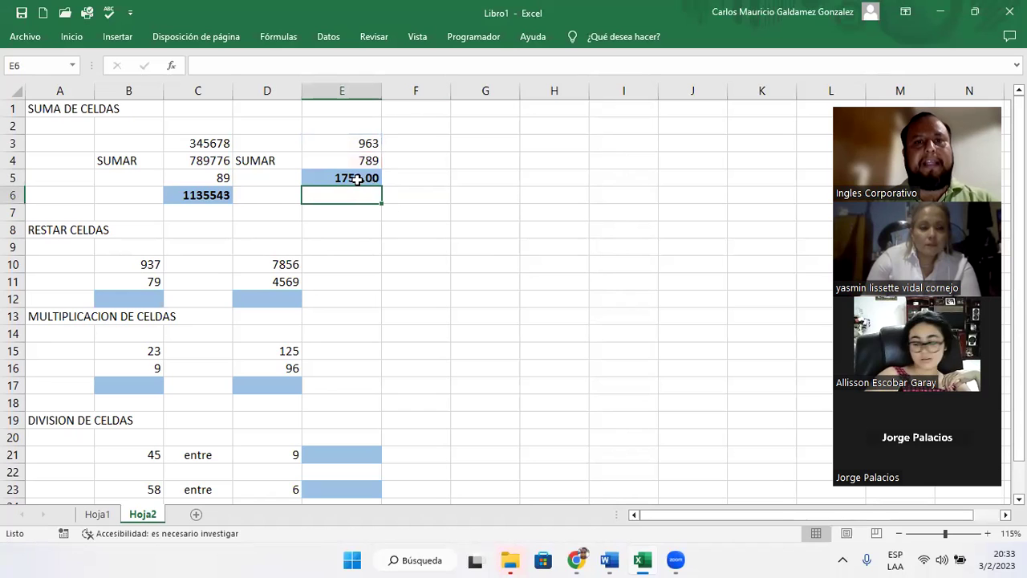
- Remove both decimal places from E5 so the sum reads 1752
right_click(358, 179)
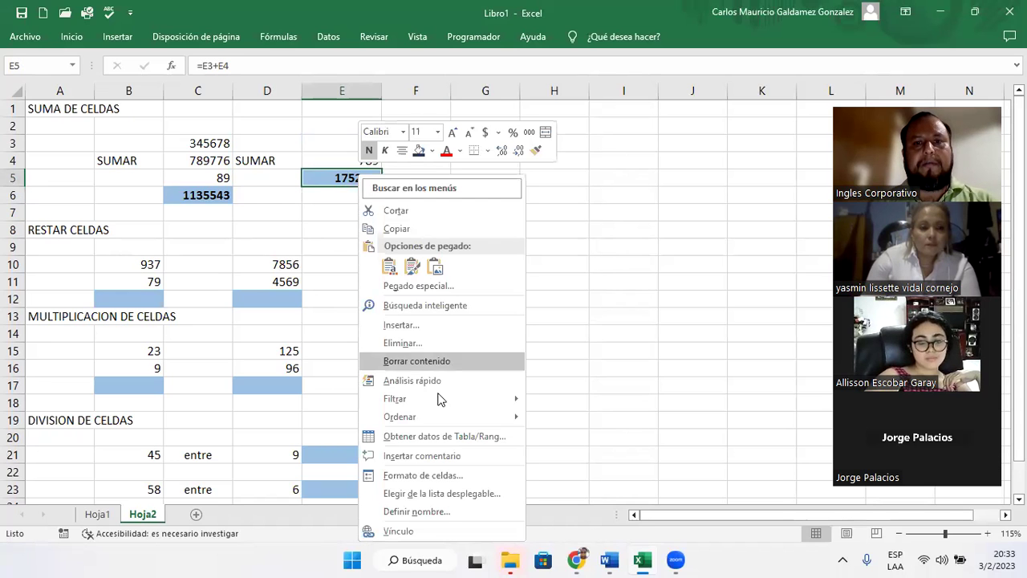
click(438, 473)
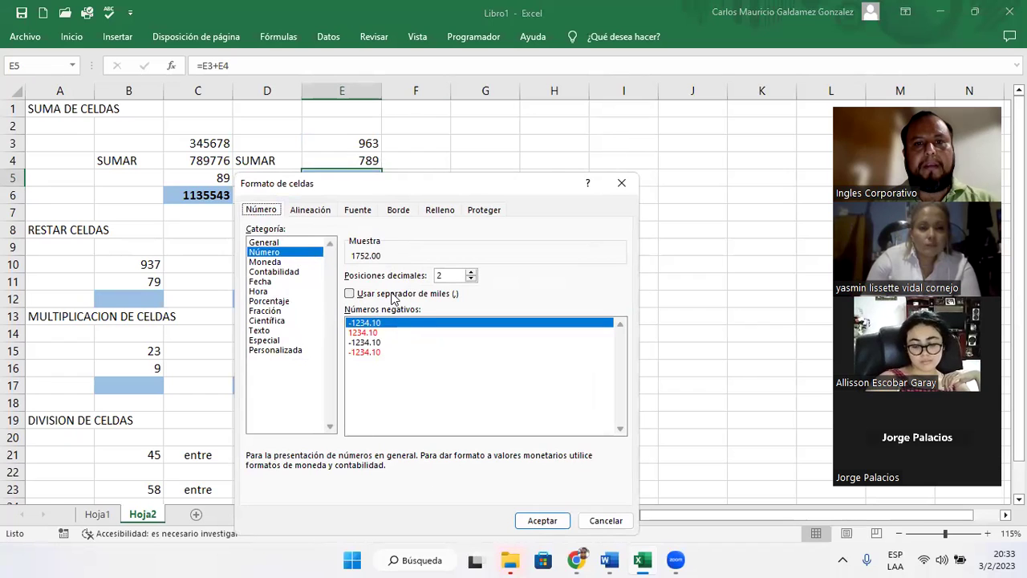
click(606, 521)
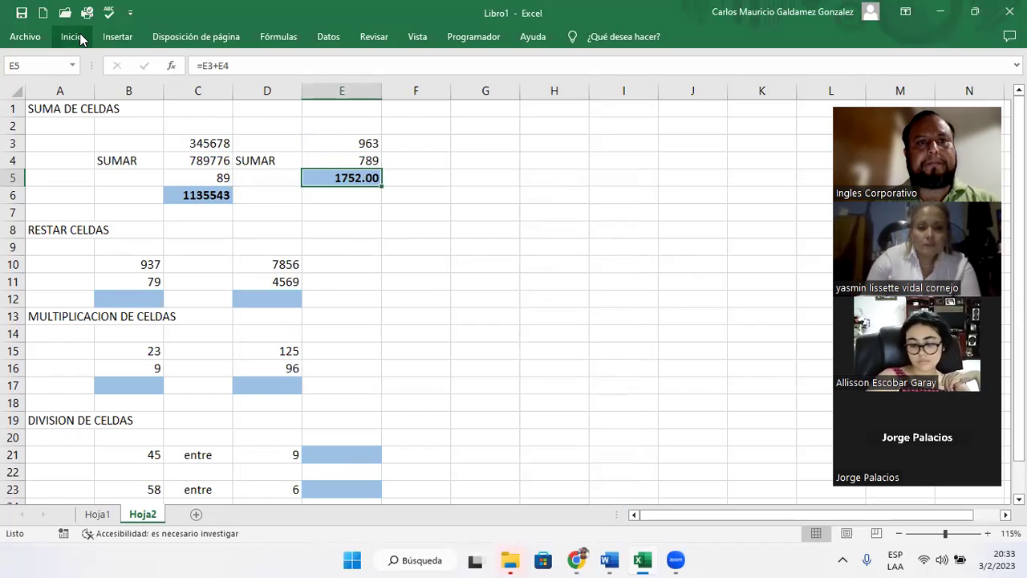
click(73, 37)
click(487, 88)
click(486, 87)
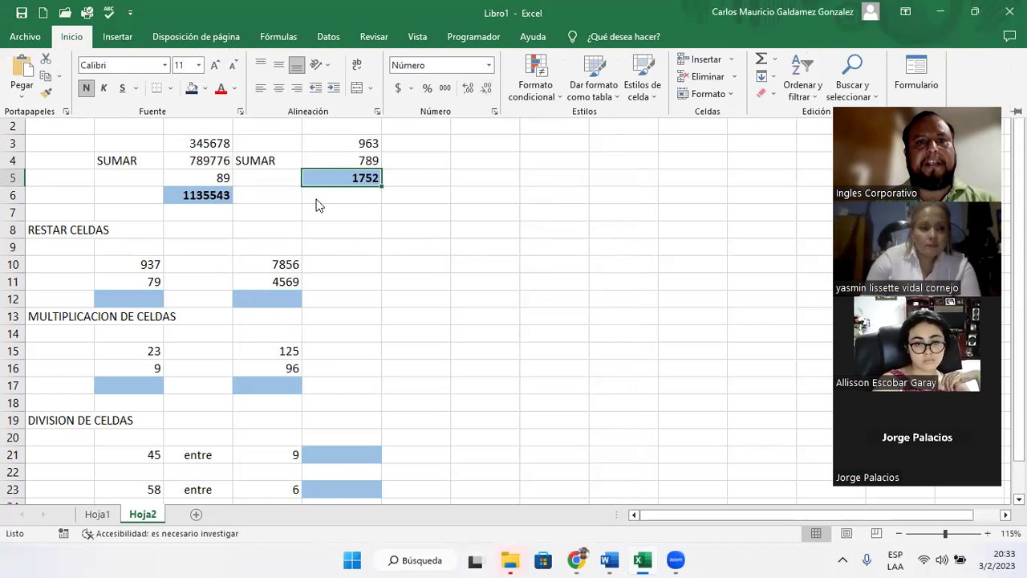
click(312, 190)
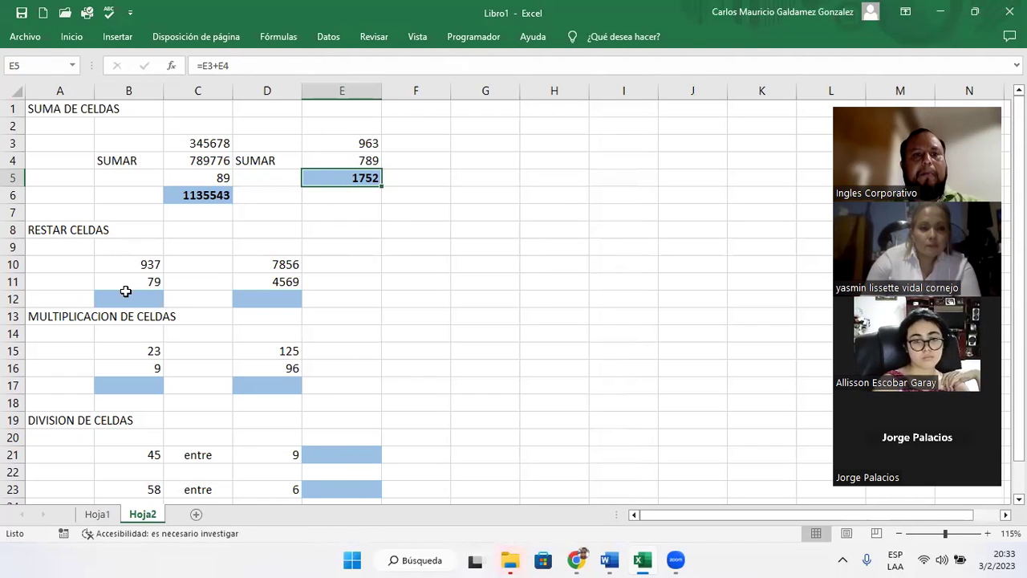
click(131, 299)
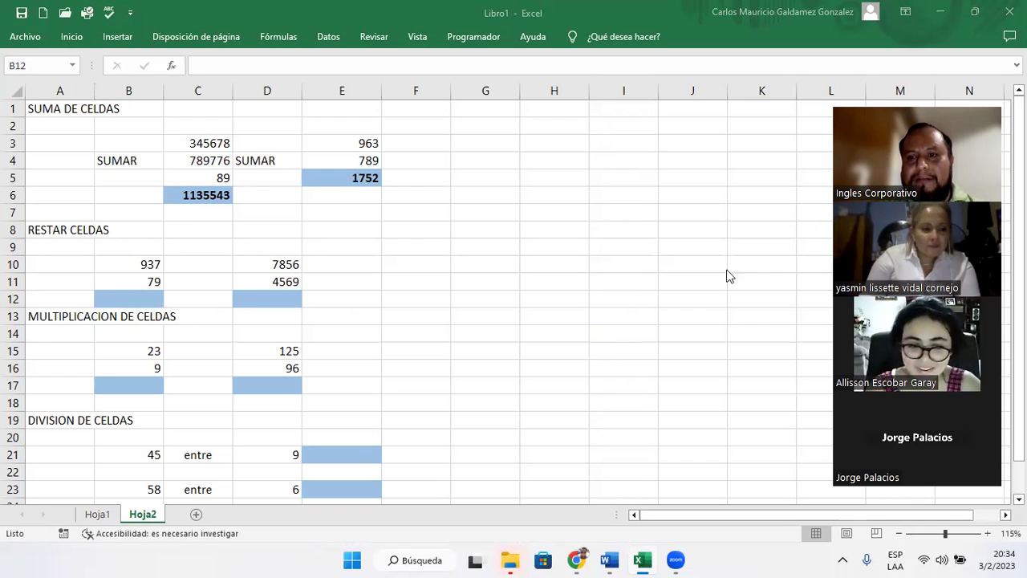
click(122, 302)
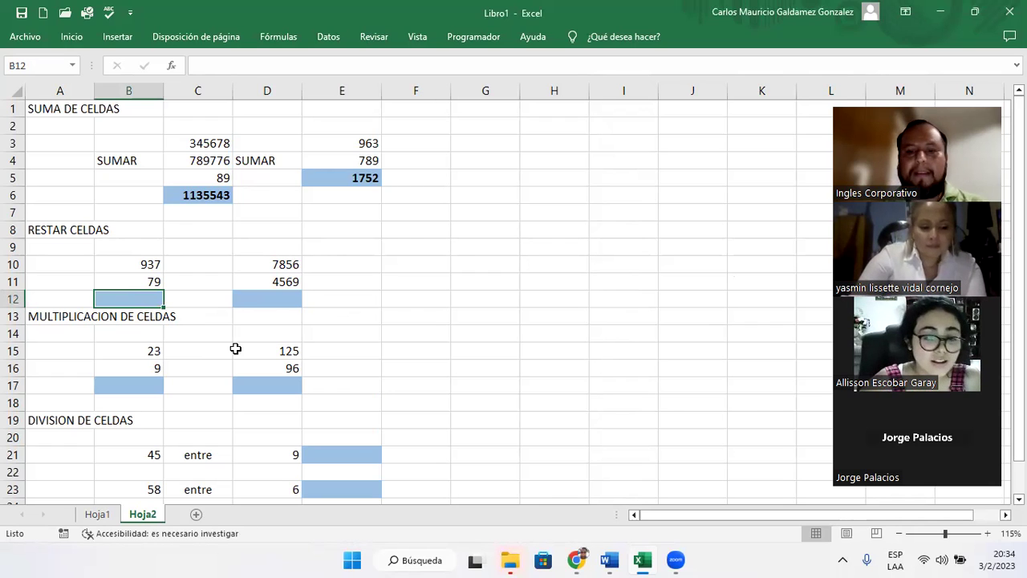
- Enter =B10-B11 in B12 to compute the first subtraction, 858
text(=)
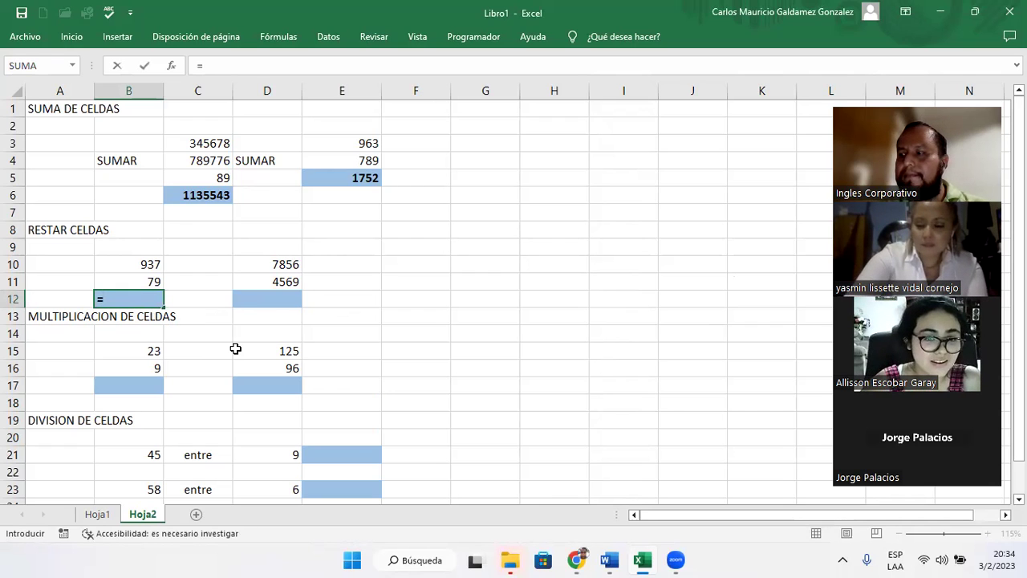
text(B)
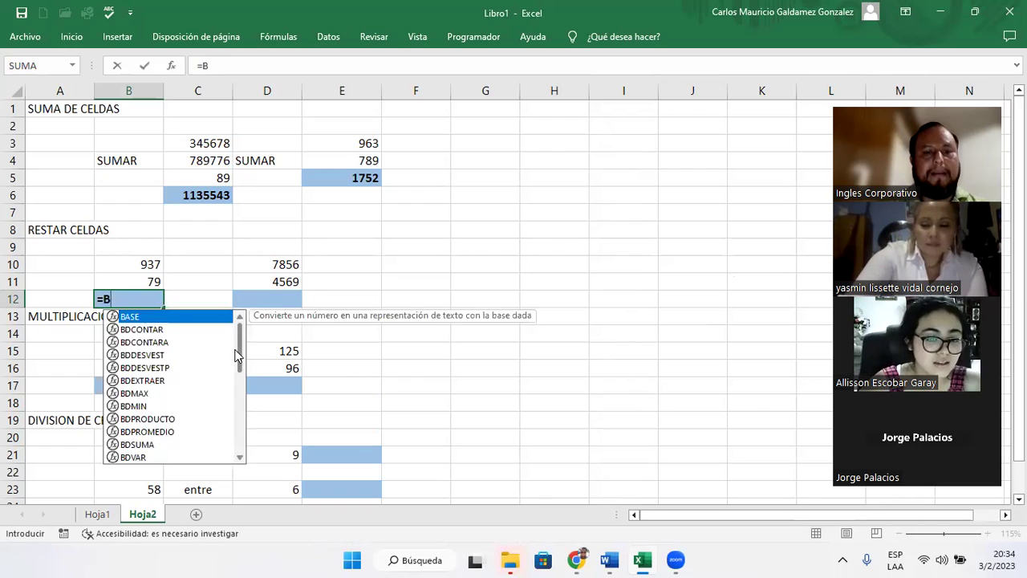
text(10-)
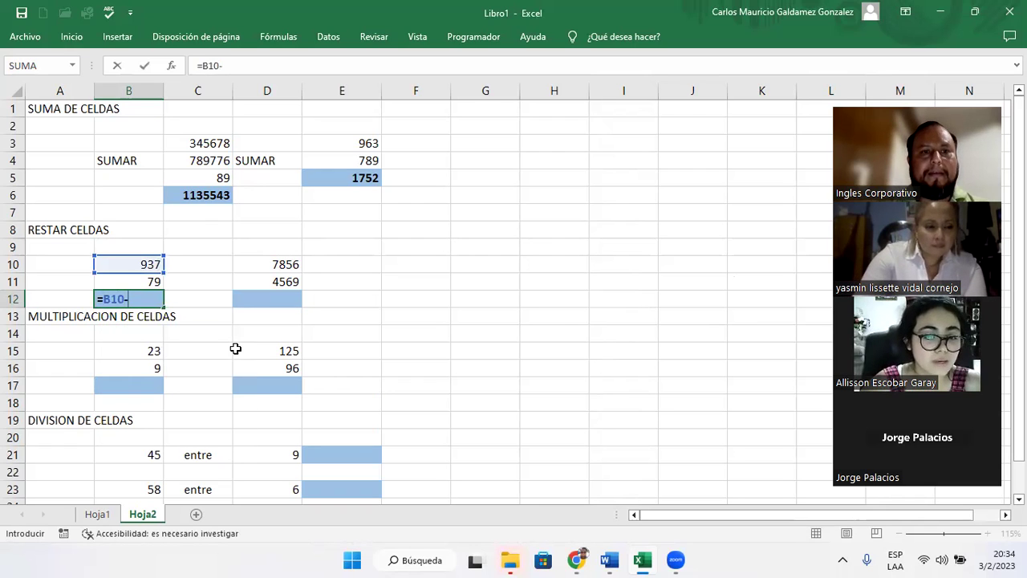
text(B11)
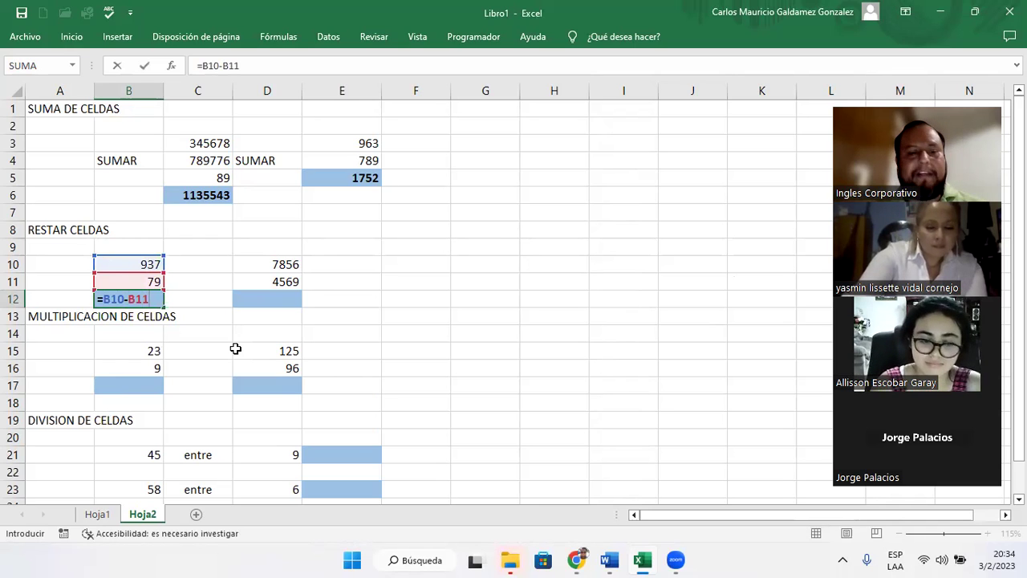
key(Tab)
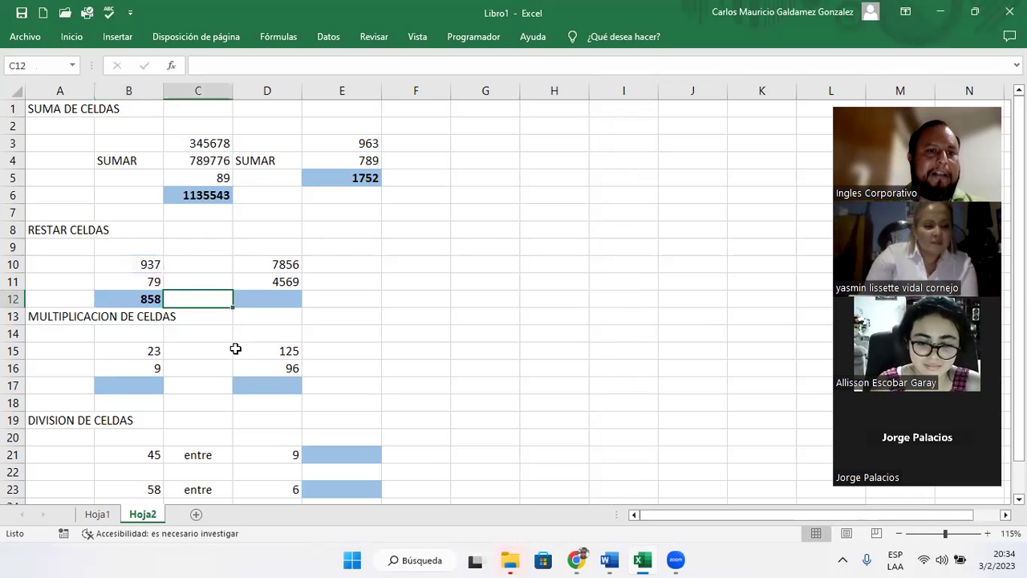
key(Tab)
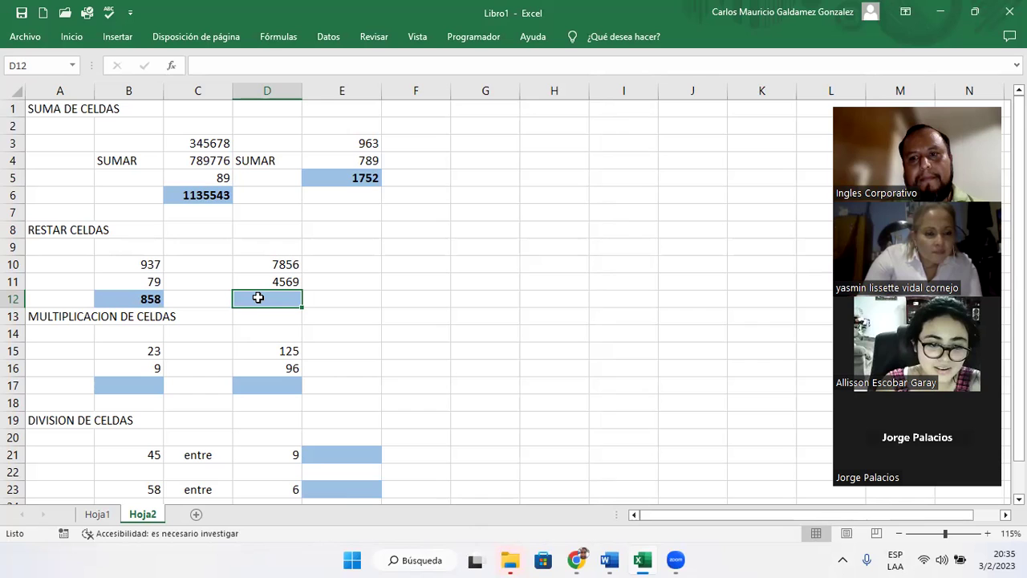
- Enter the formula =D10-D11 in cell D12, correcting the mistaken B10 reference
double_click(258, 297)
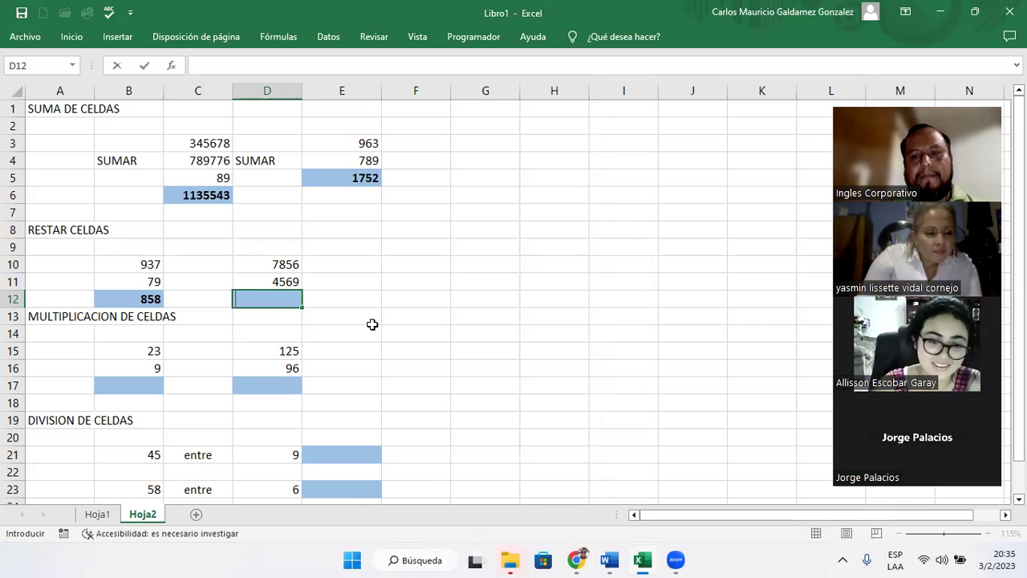
text(=)
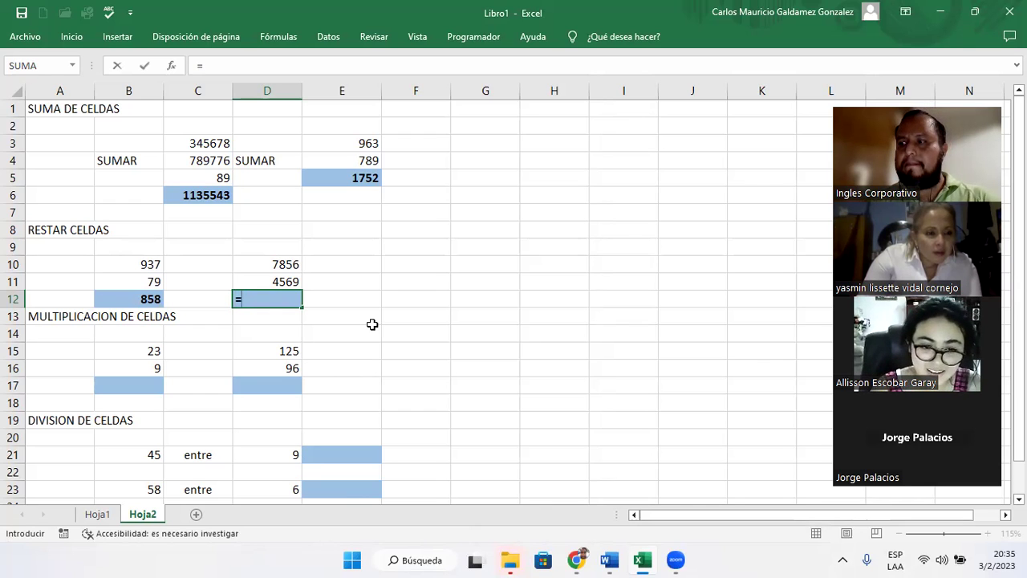
text(B10)
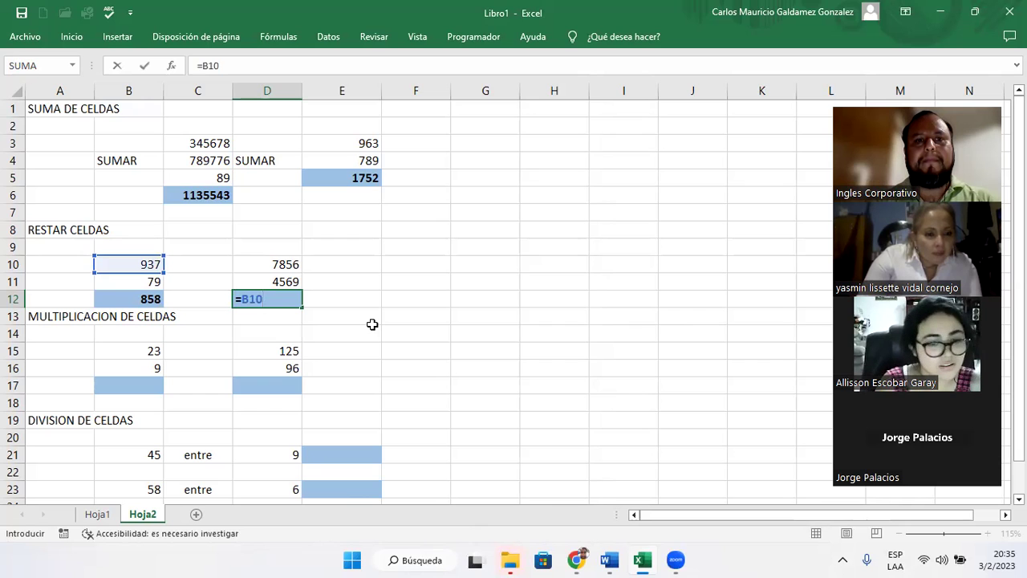
key(BackSpace)
key(BackSpace)
key(BackSpace)
text(D)
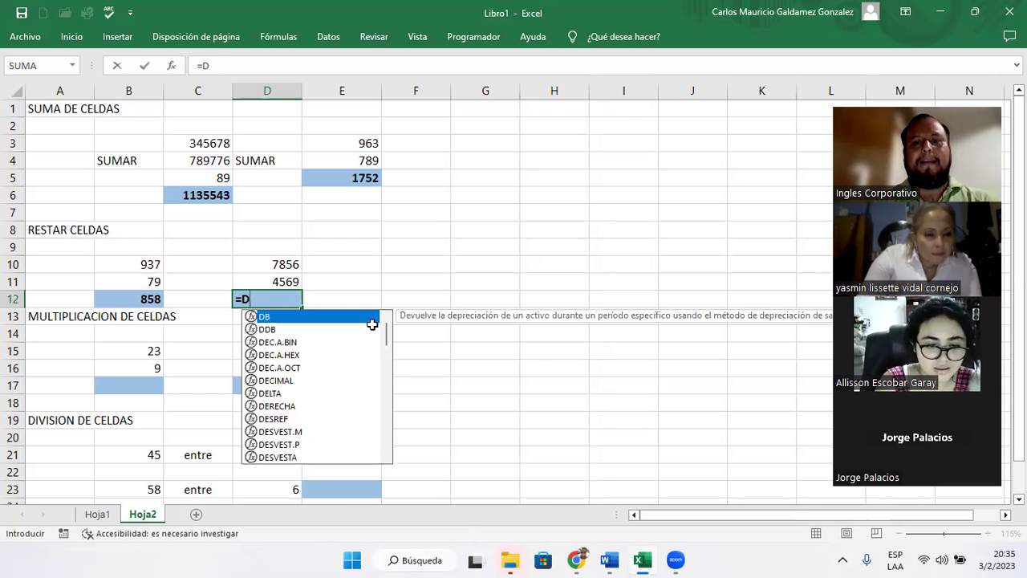
text(10)
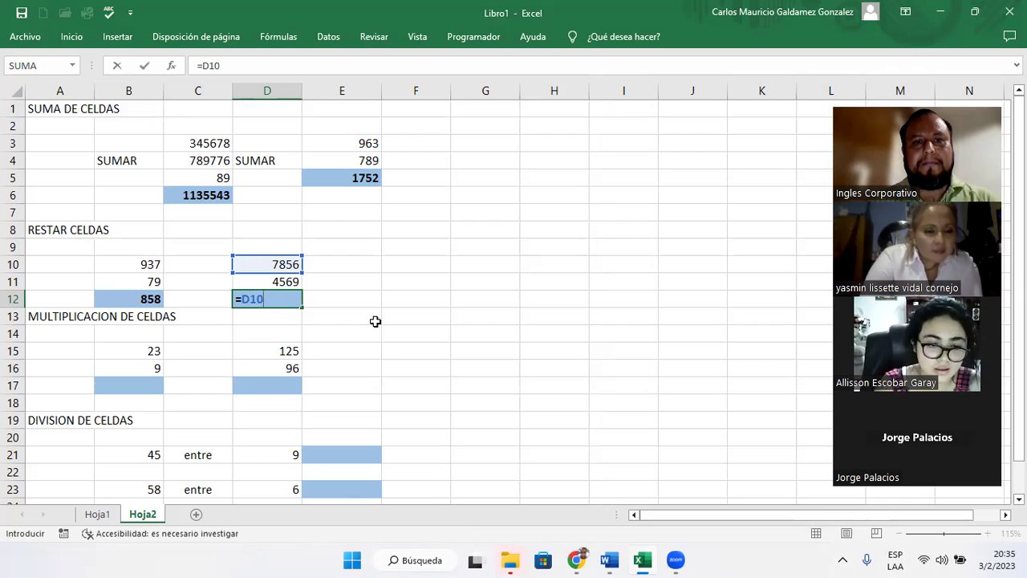
text(-)
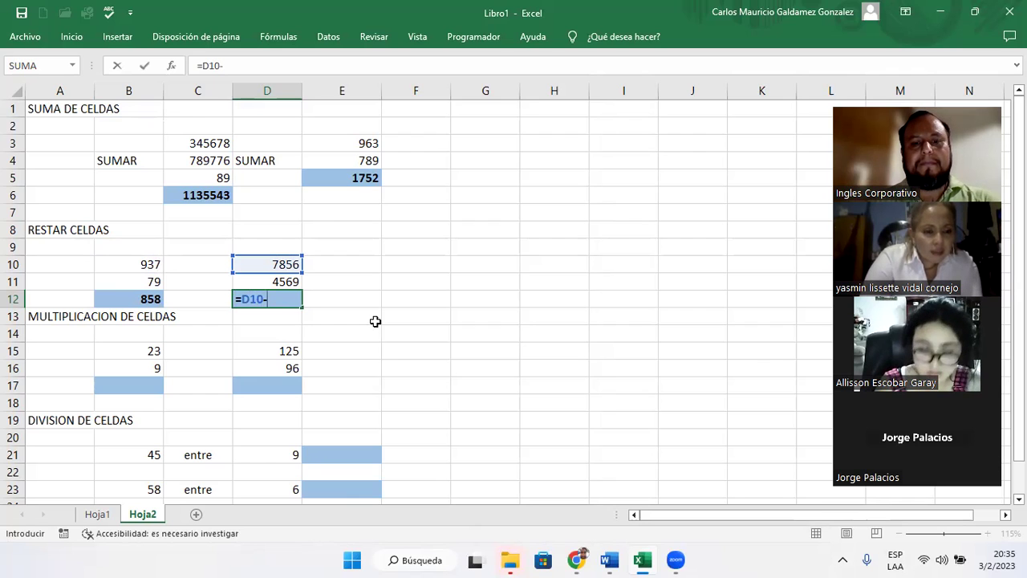
text(D11)
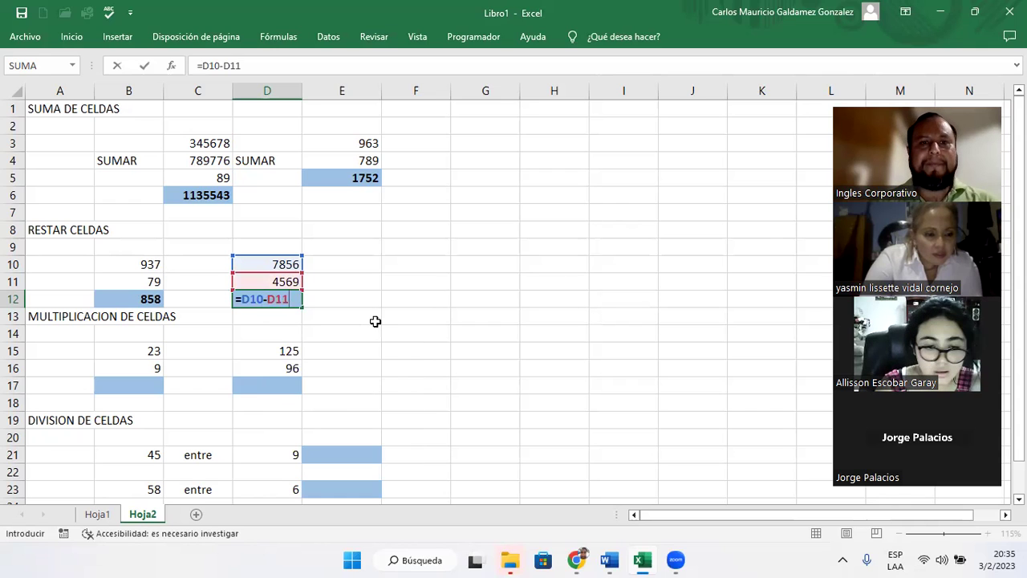
key(Return)
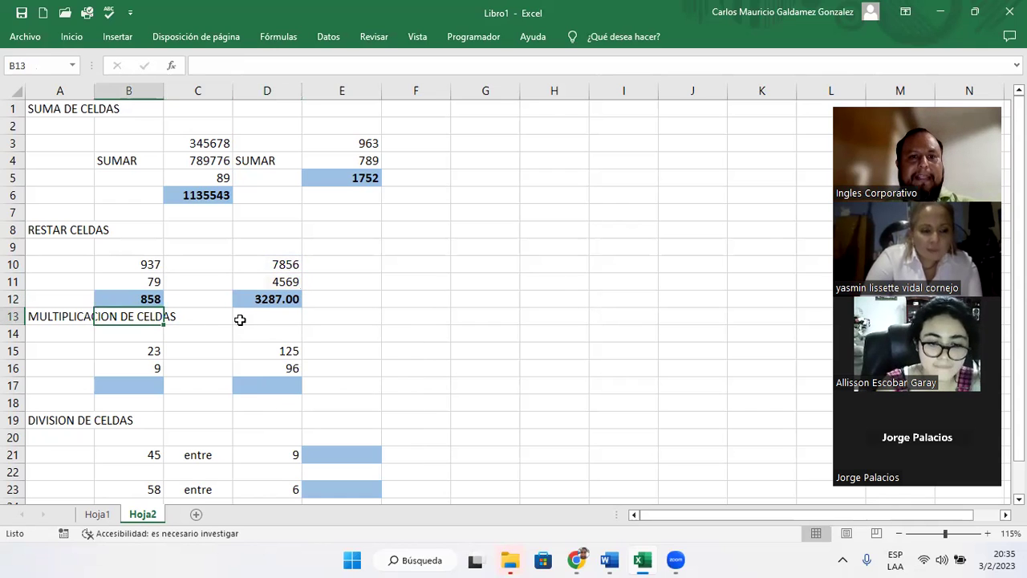
- Decrease D12's decimals twice so the result shows as 3287
click(267, 300)
click(70, 39)
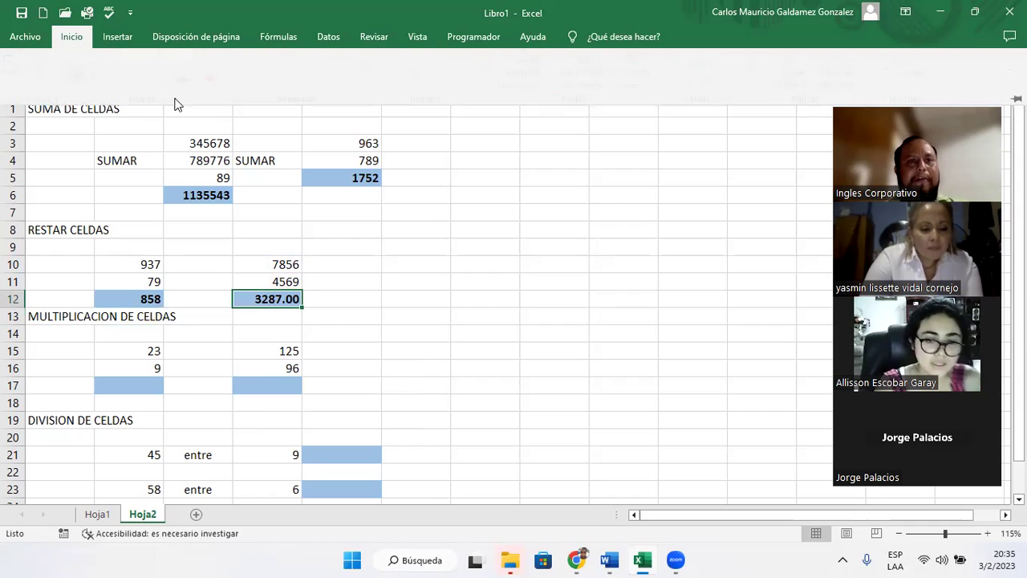
click(484, 94)
click(485, 93)
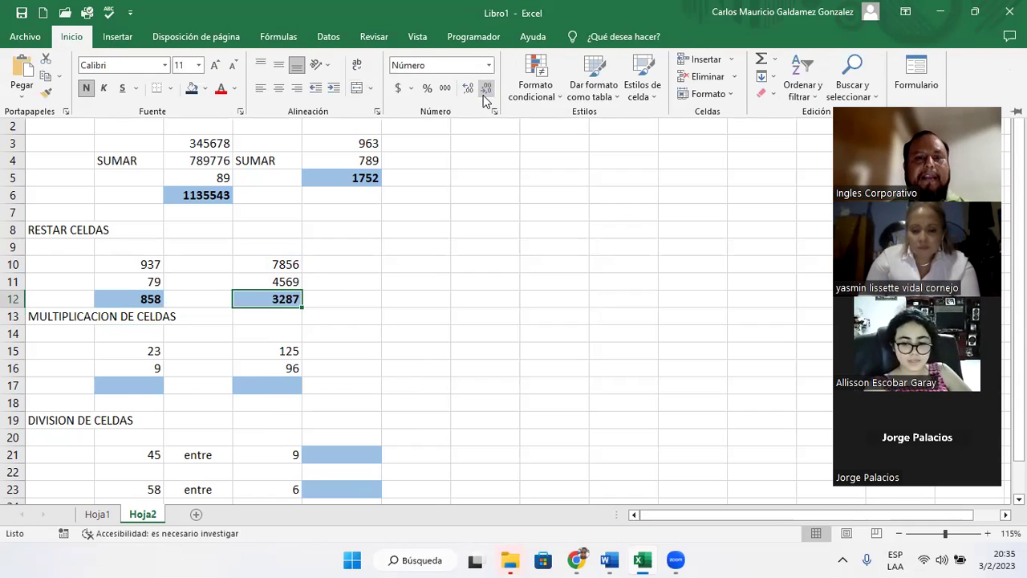
click(158, 388)
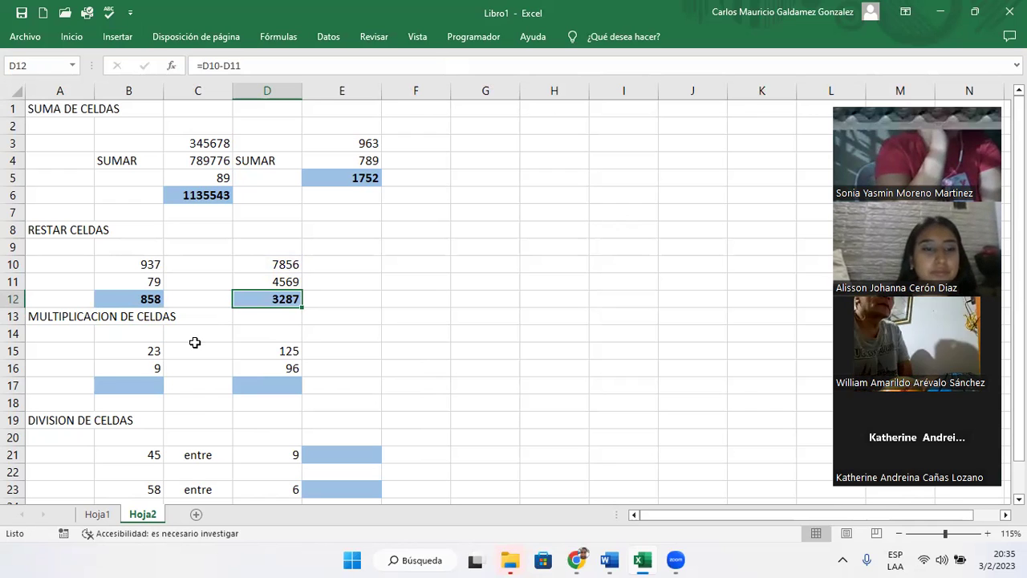
click(128, 385)
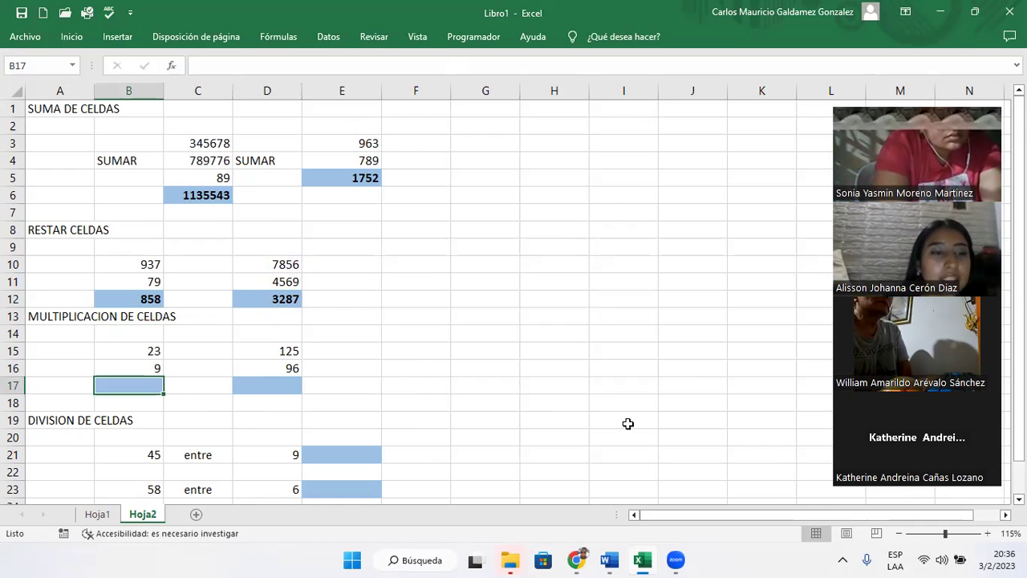
- Enter =B15*B16 in B17 to get 207, the product of 23 and 9
text(=)
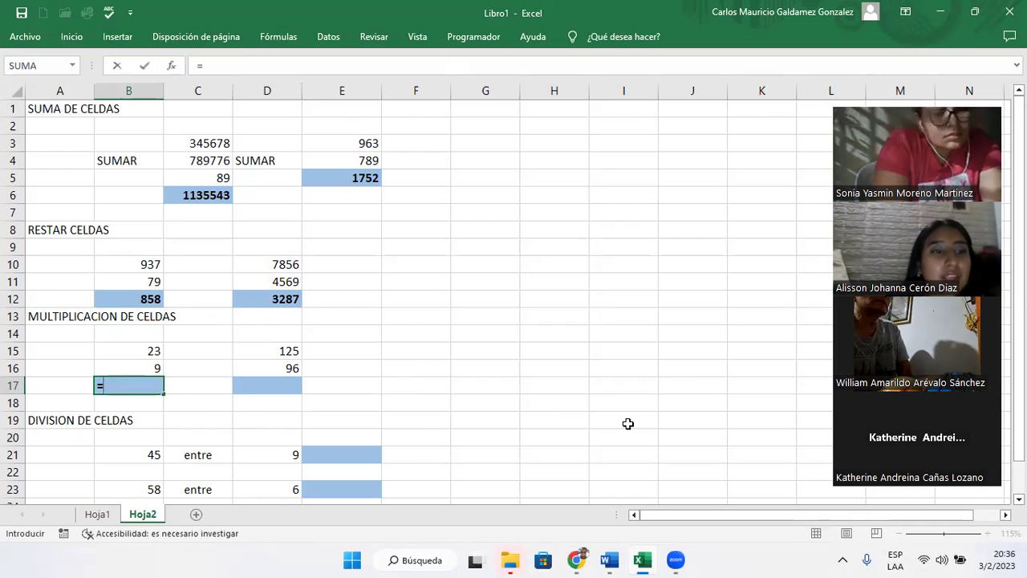
text(B15)
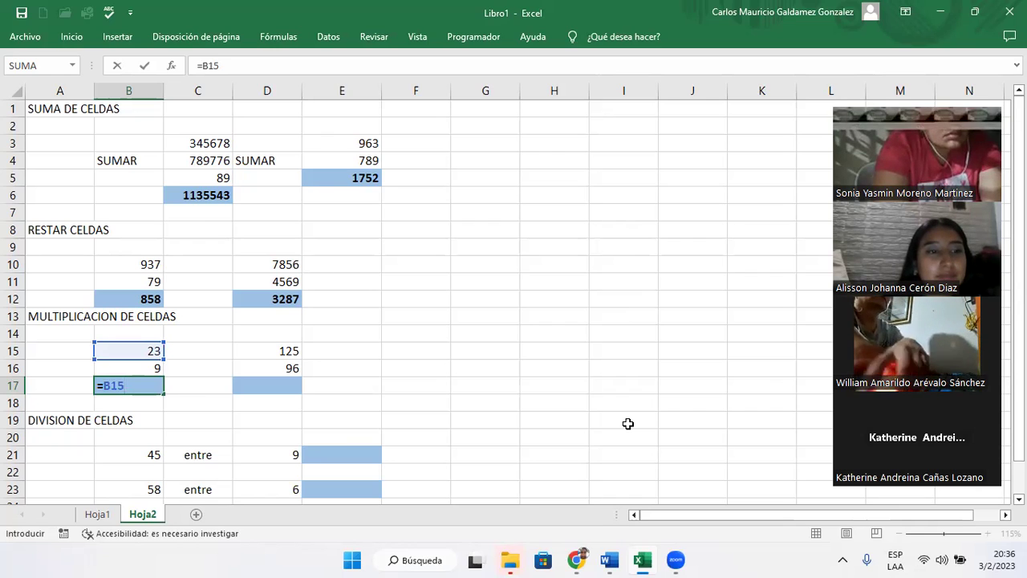
text(*)
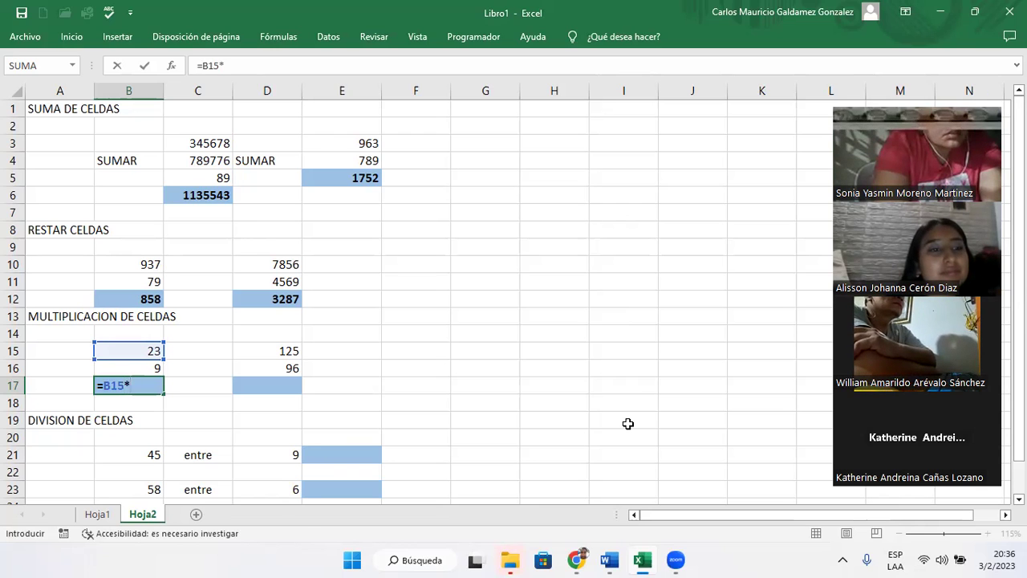
text(b16)
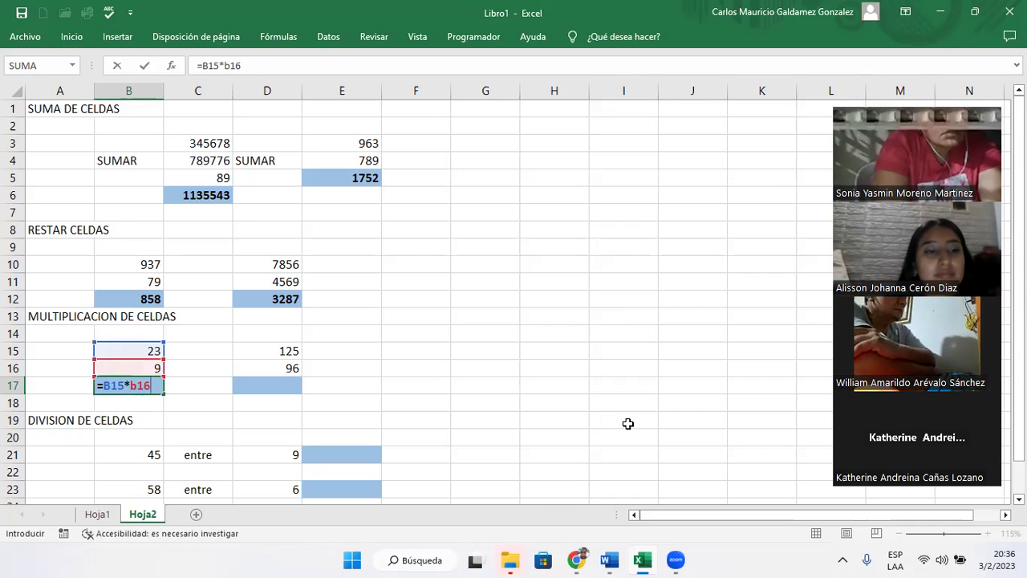
key(Return)
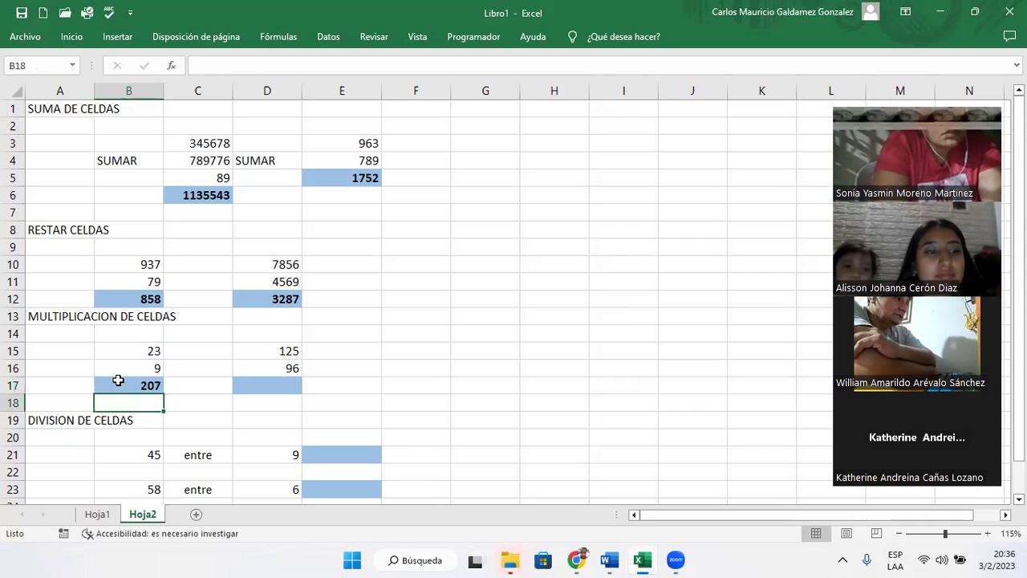
click(118, 382)
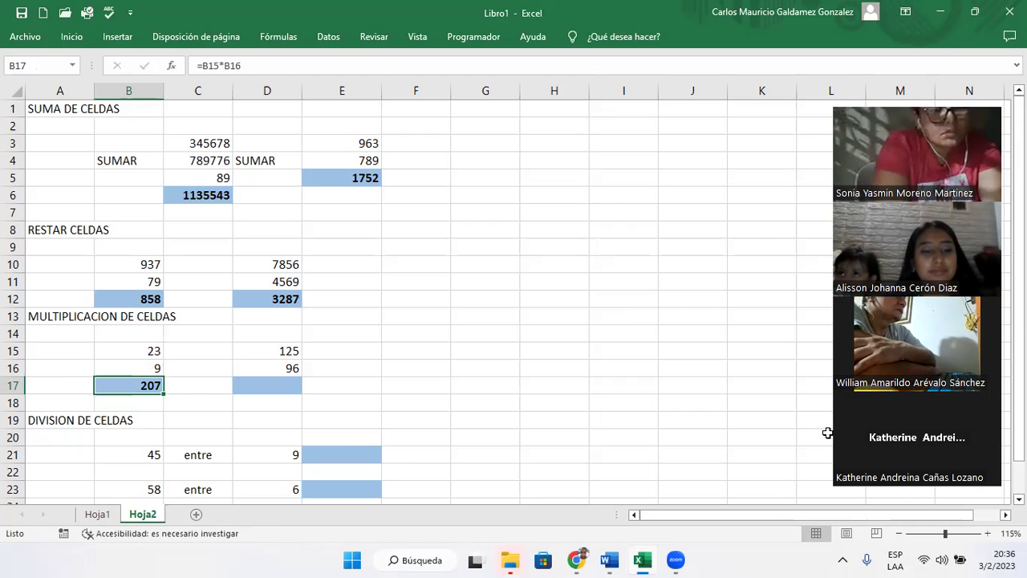
key(Right)
key(Right)
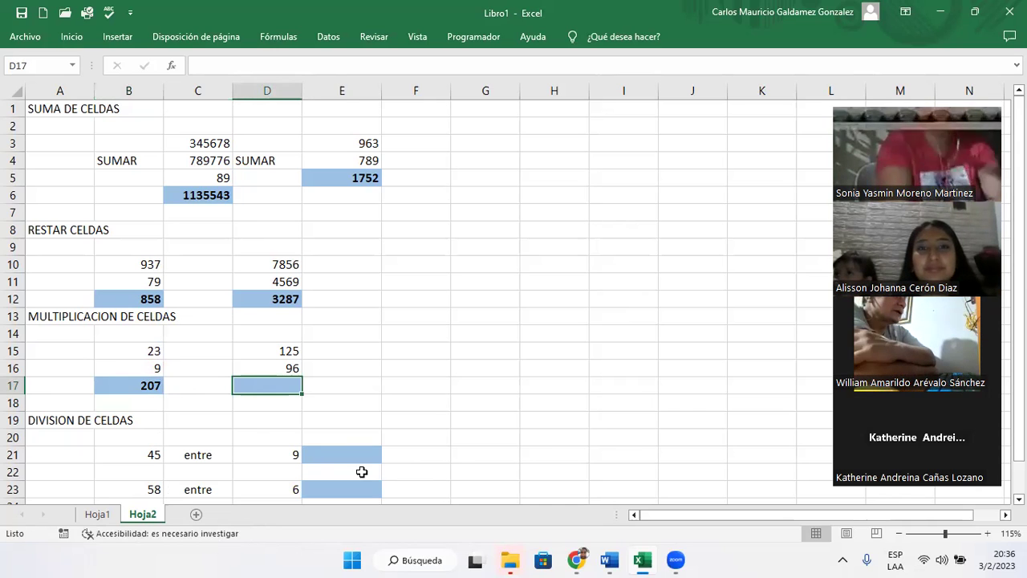
- Enter =D15*D16 in cell D17, replacing the mistaken B15 reference
text(=B15)
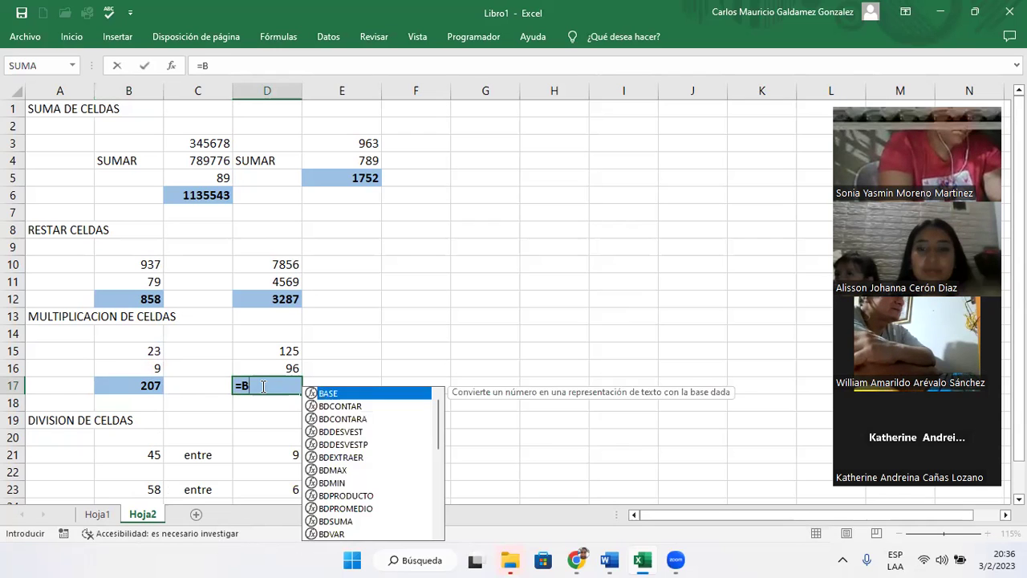
key(BackSpace)
key(BackSpace)
key(BackSpace)
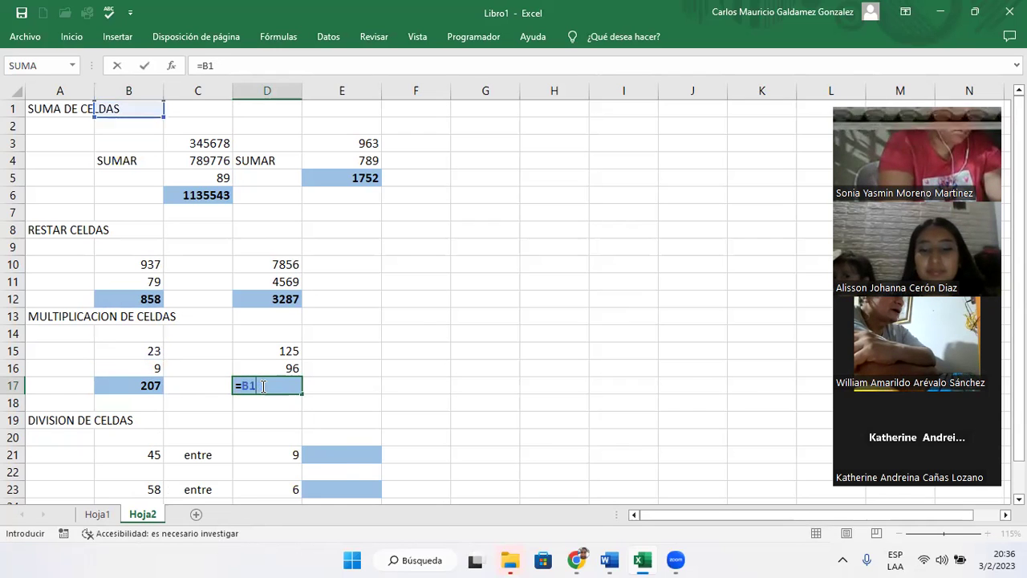
text(D15)
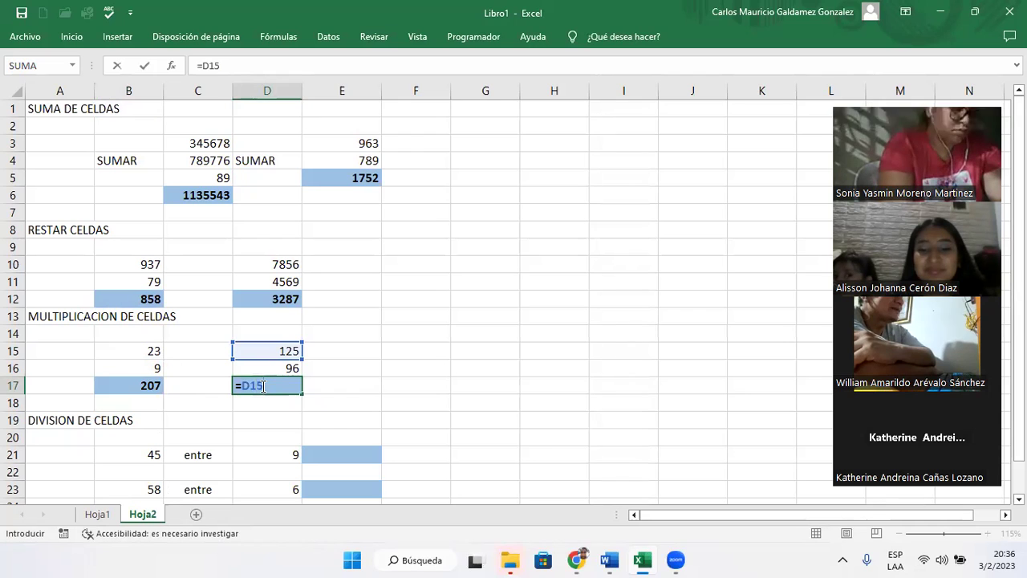
text(*D16)
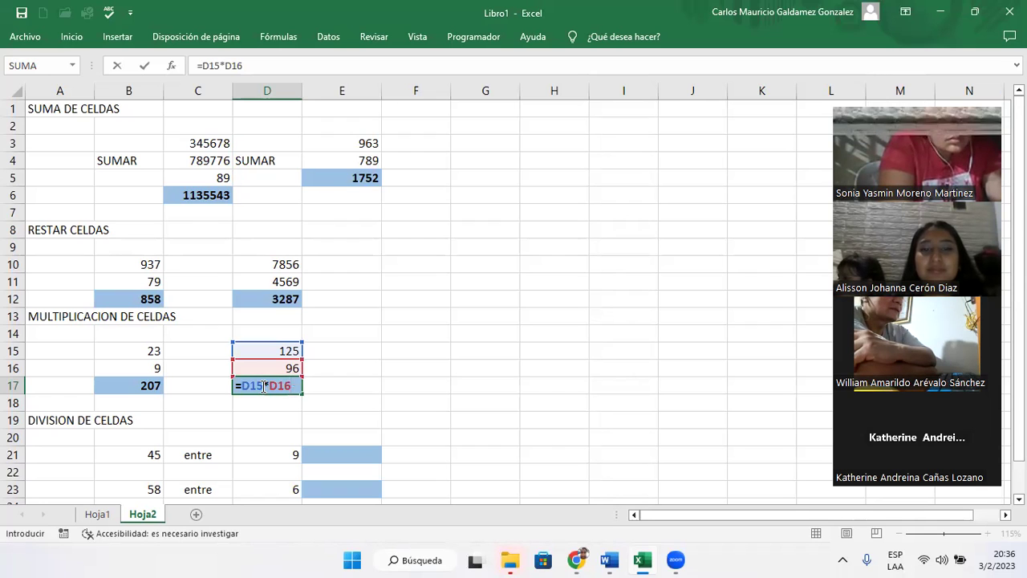
key(Return)
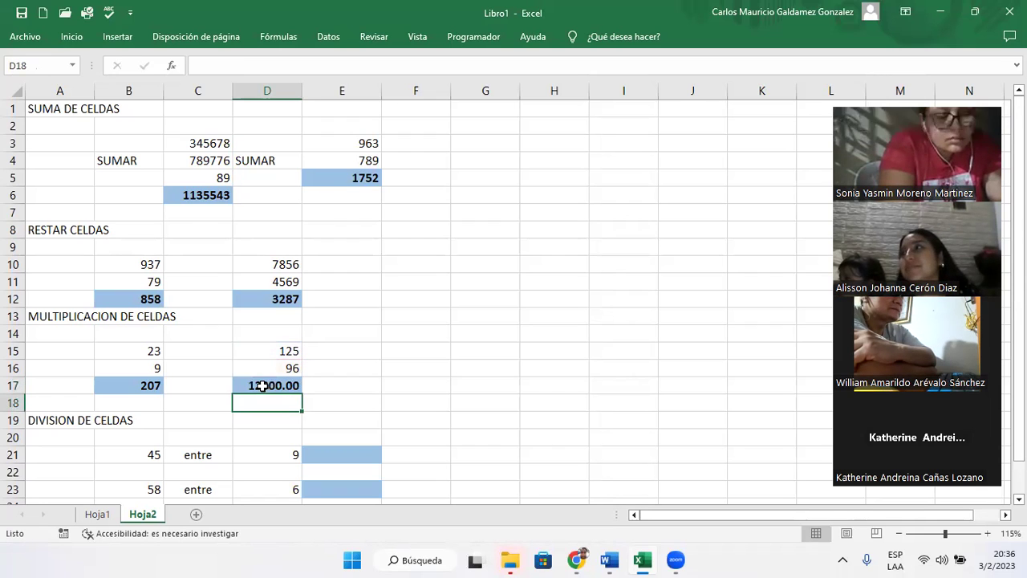
- Remove both decimal places so D17 shows 12000 as a whole number
click(262, 386)
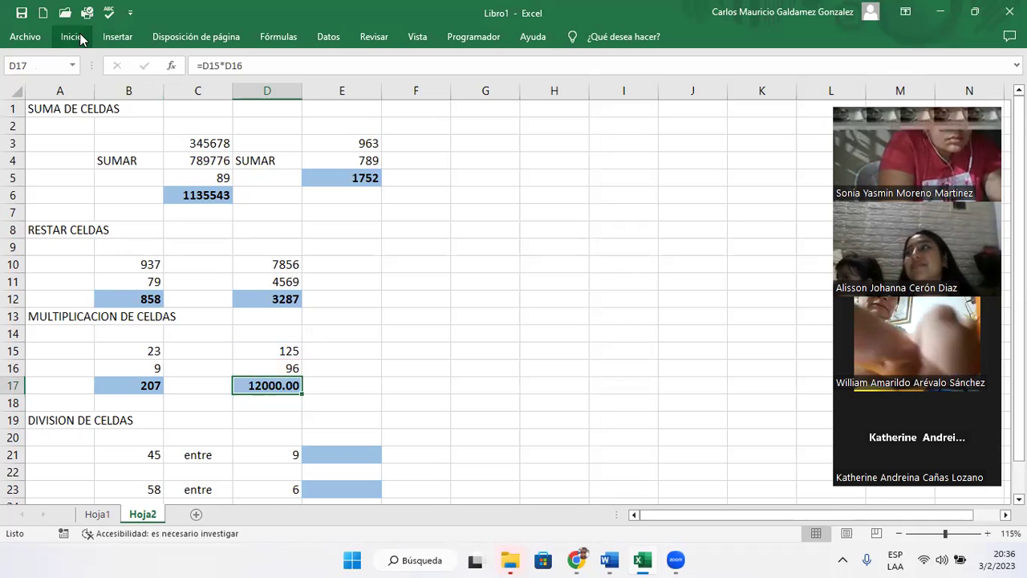
click(74, 37)
click(485, 88)
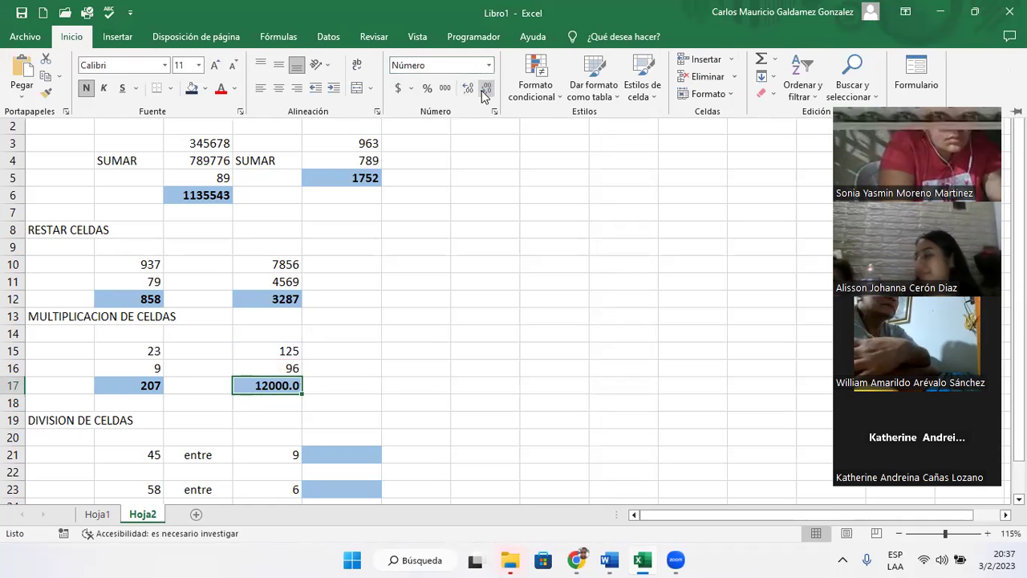
click(485, 88)
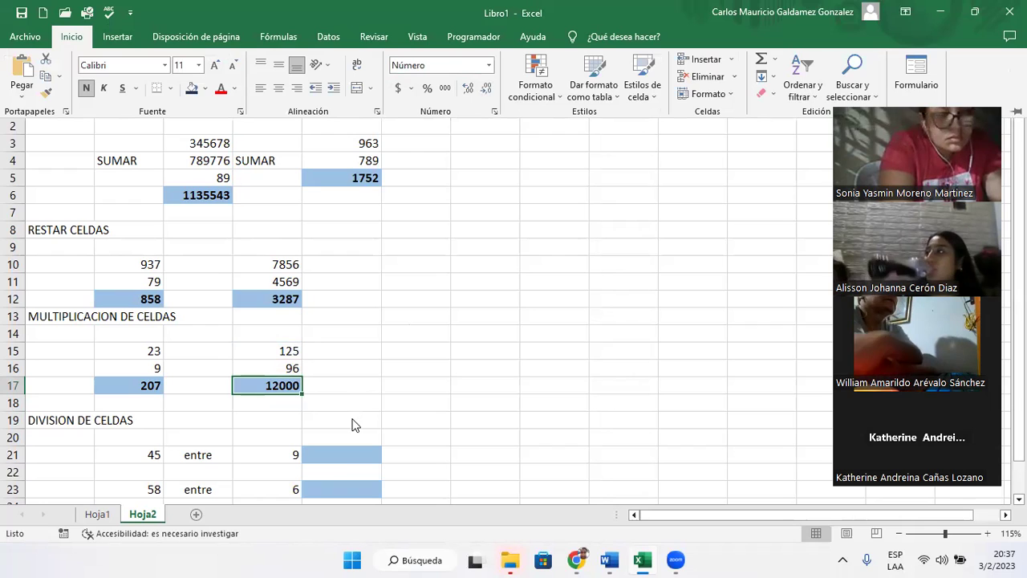
click(338, 457)
click(342, 459)
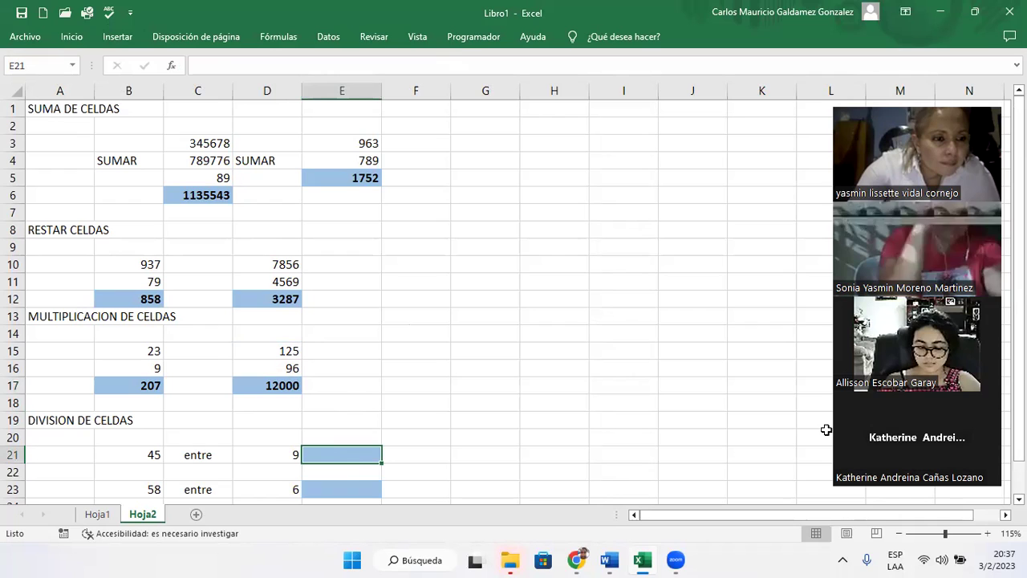
- Enter =B21/D21 in E21, fixing the D9 reference, so 45 ÷ 9 shows 5
click(321, 460)
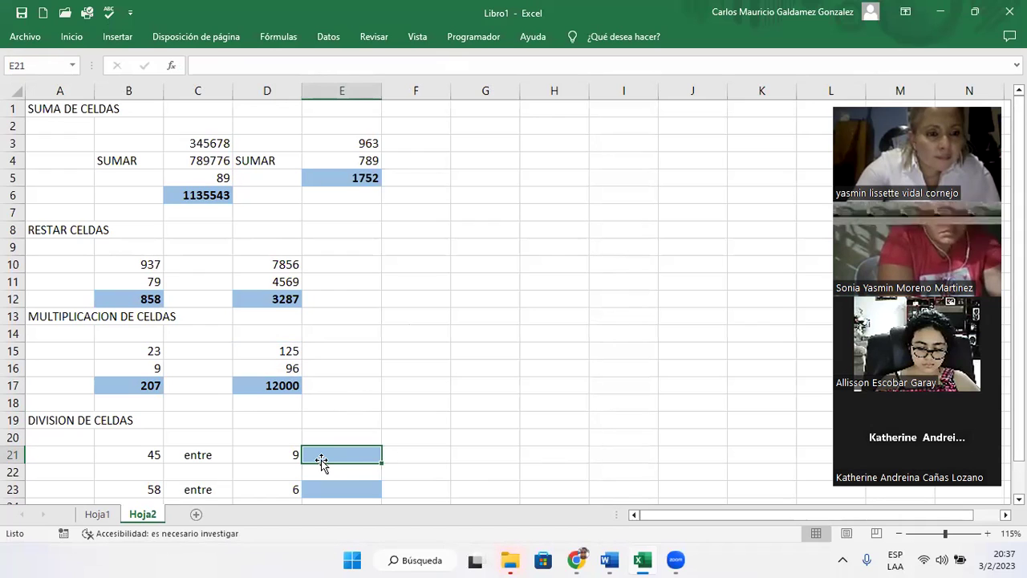
text(=)
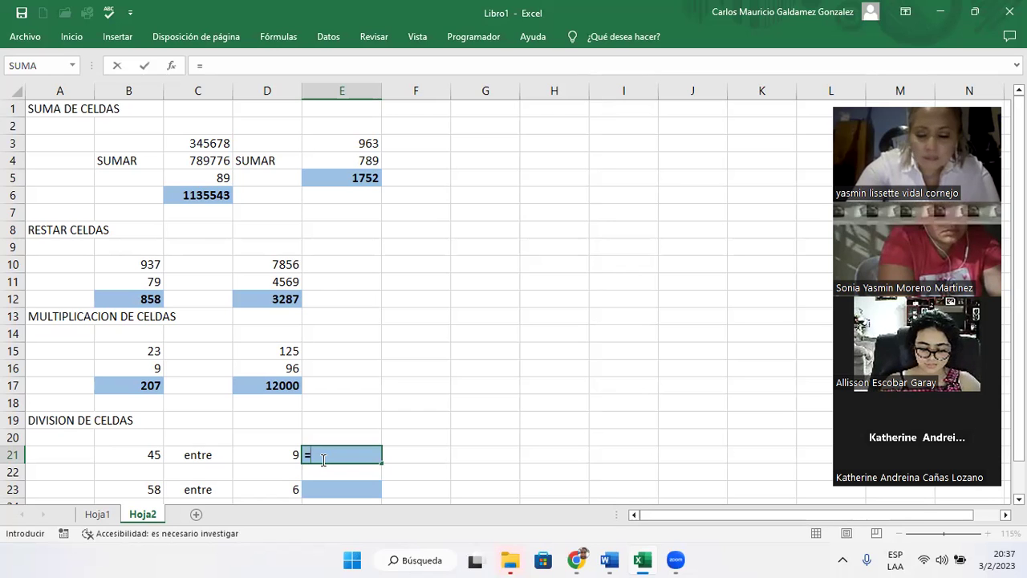
text(B21)
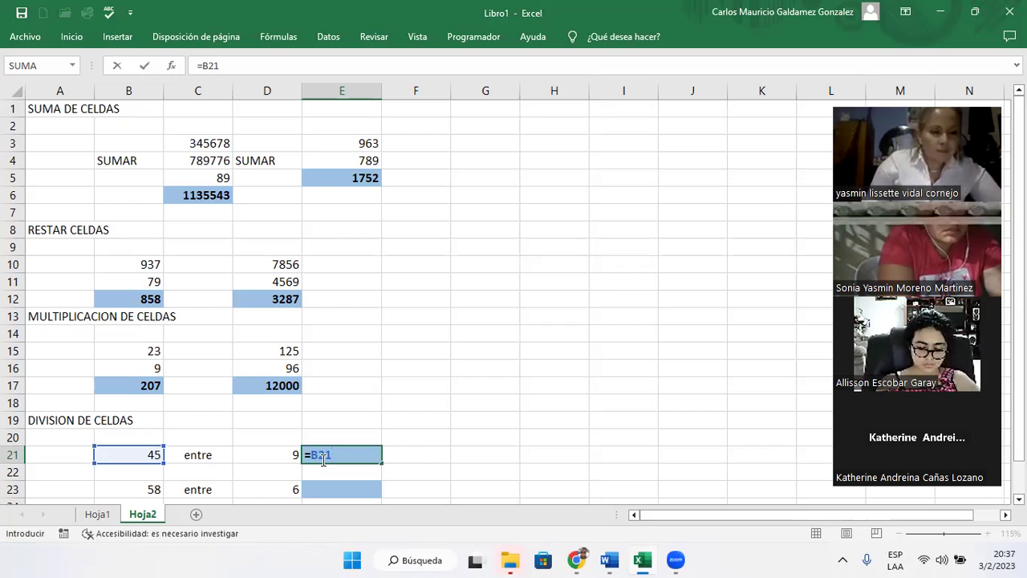
text(/)
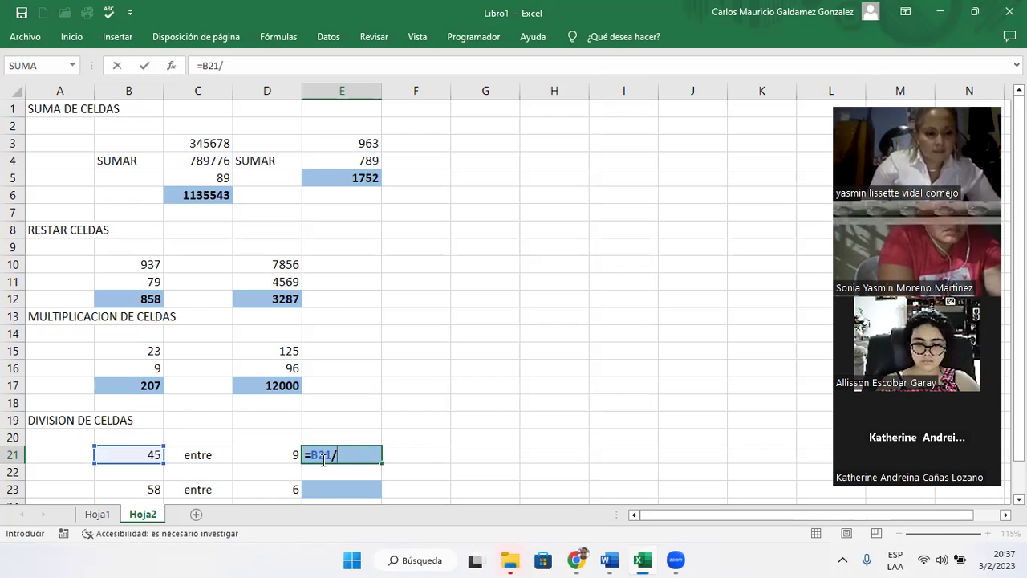
text(D)
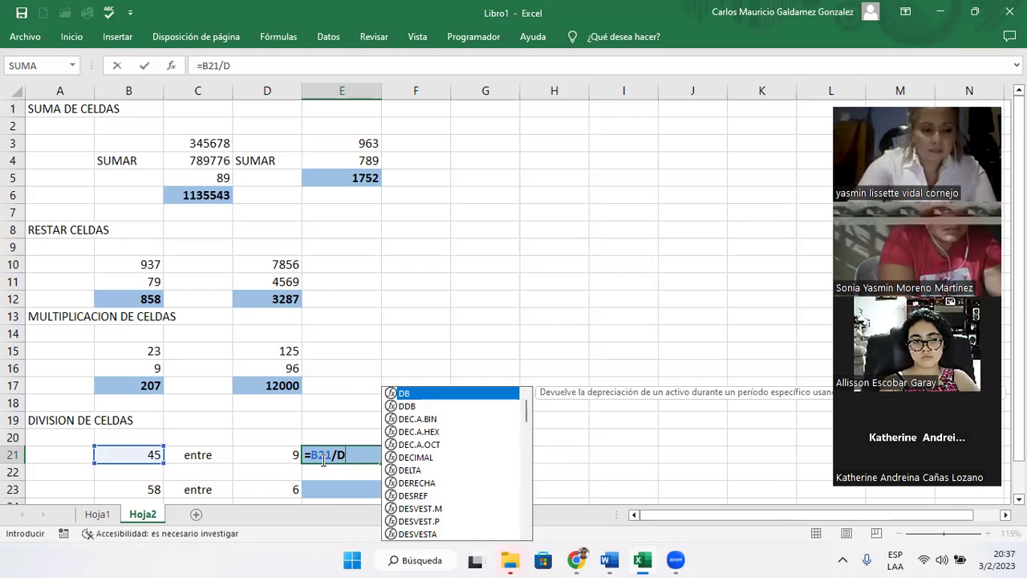
text(9)
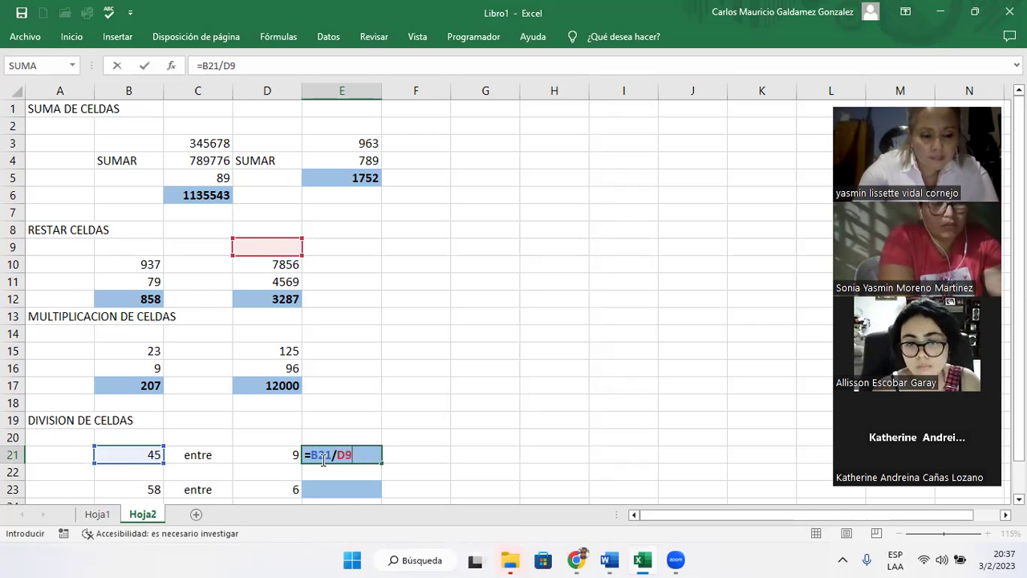
key(BackSpace)
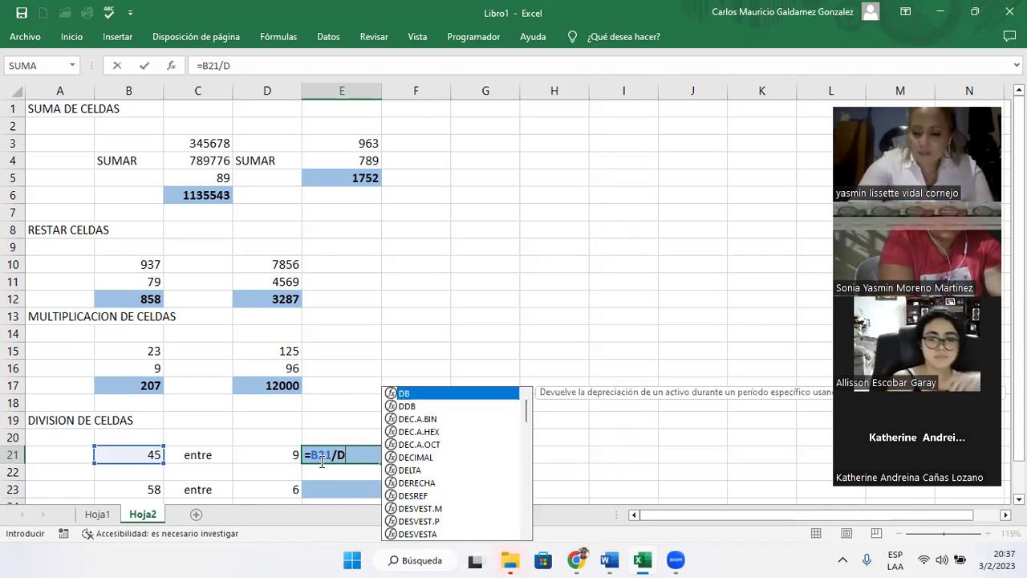
text(21)
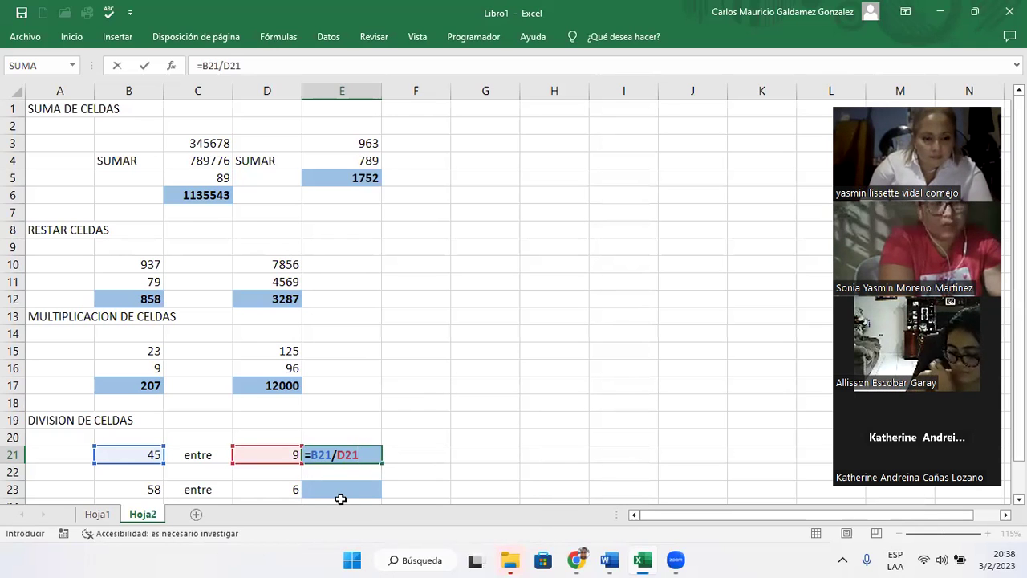
key(Return)
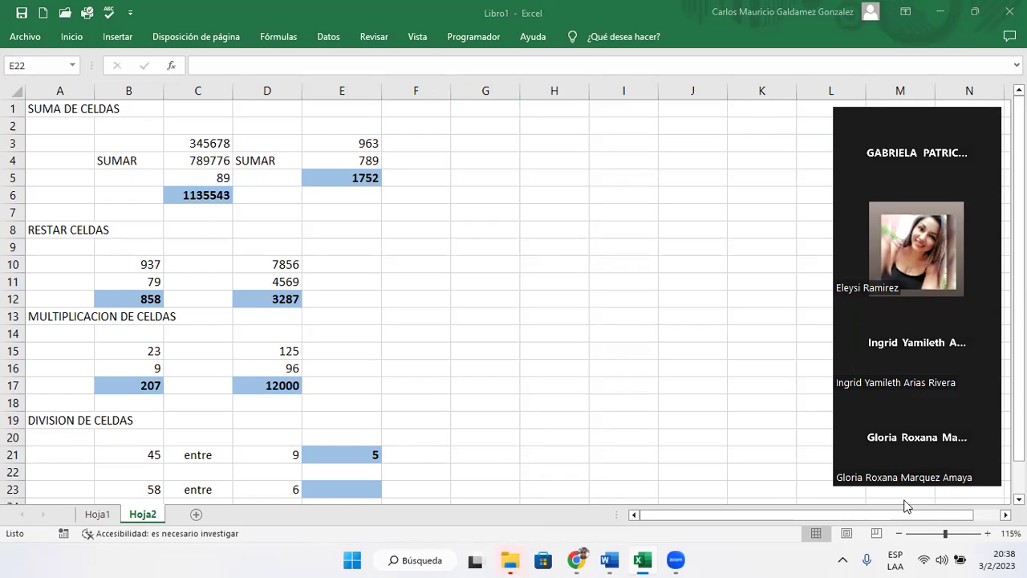
click(357, 491)
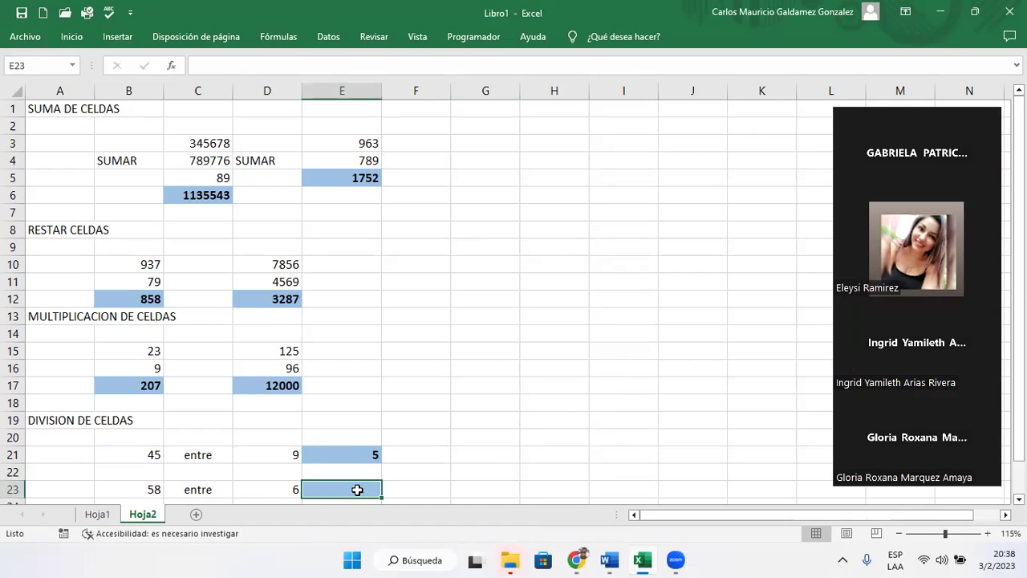
- Enter =B23/D23 in E23 and increase decimals so the quotient shows 9.6666667
text(=)
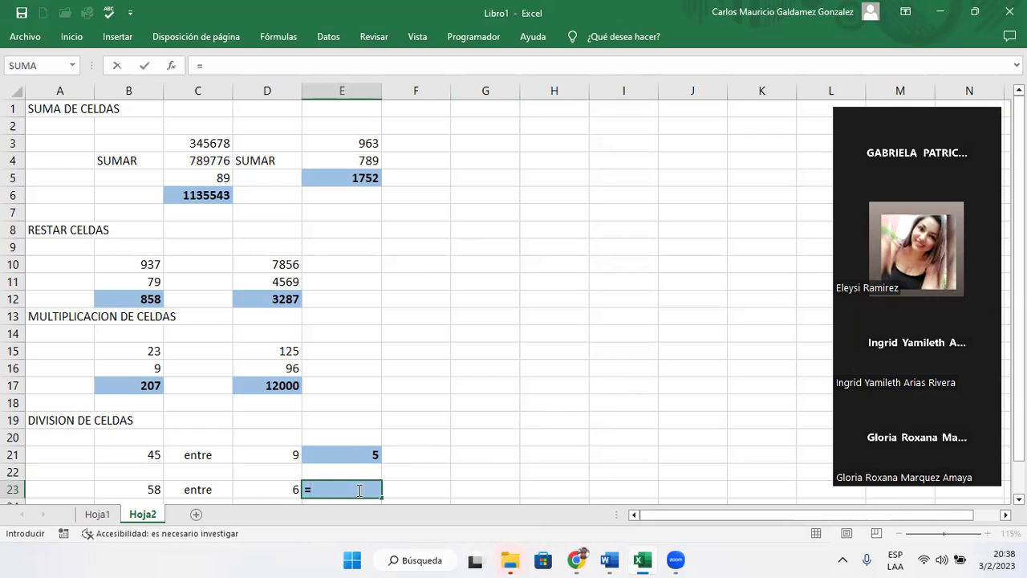
text(B)
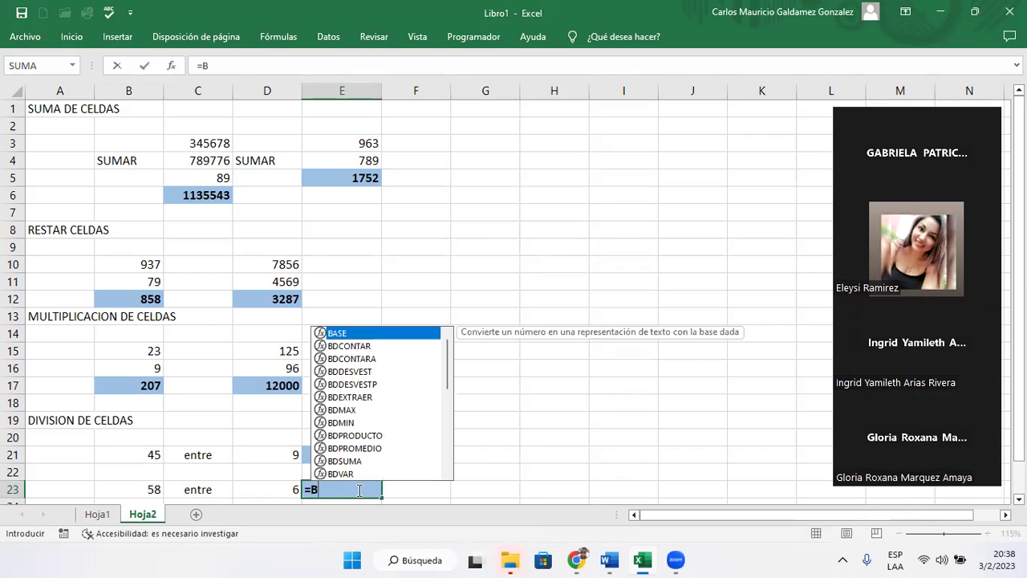
text(23)
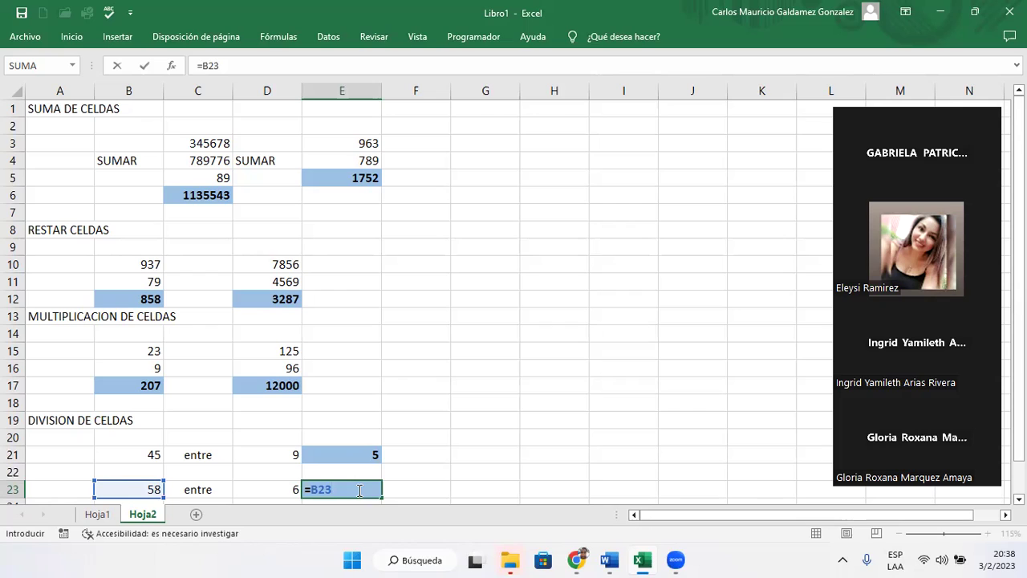
text(/D)
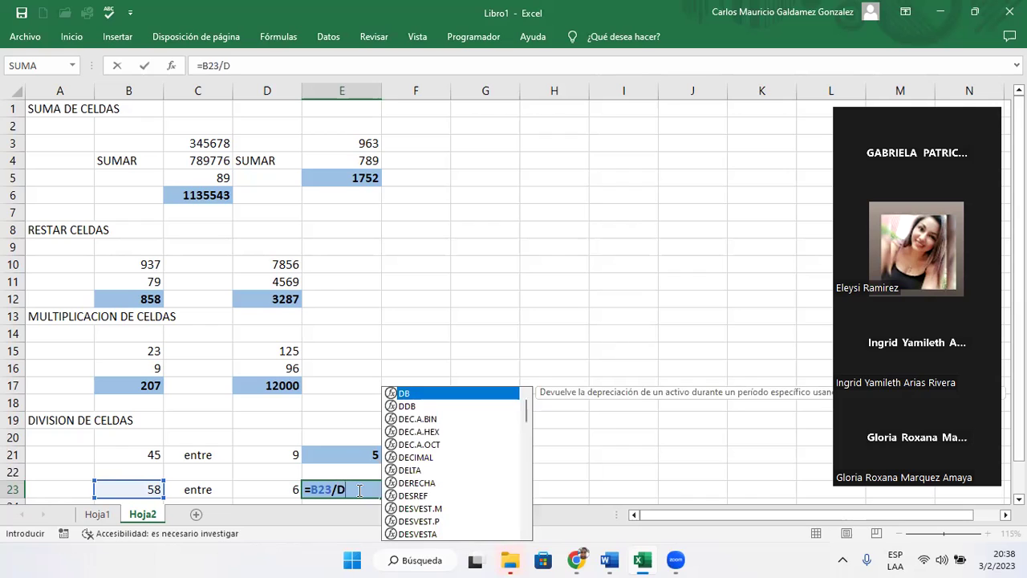
text(23)
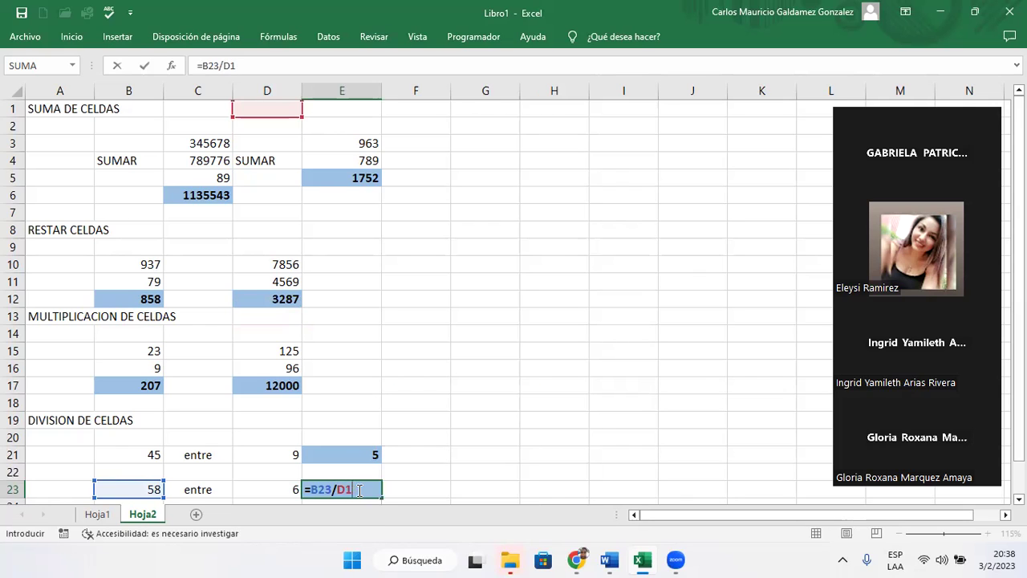
key(Return)
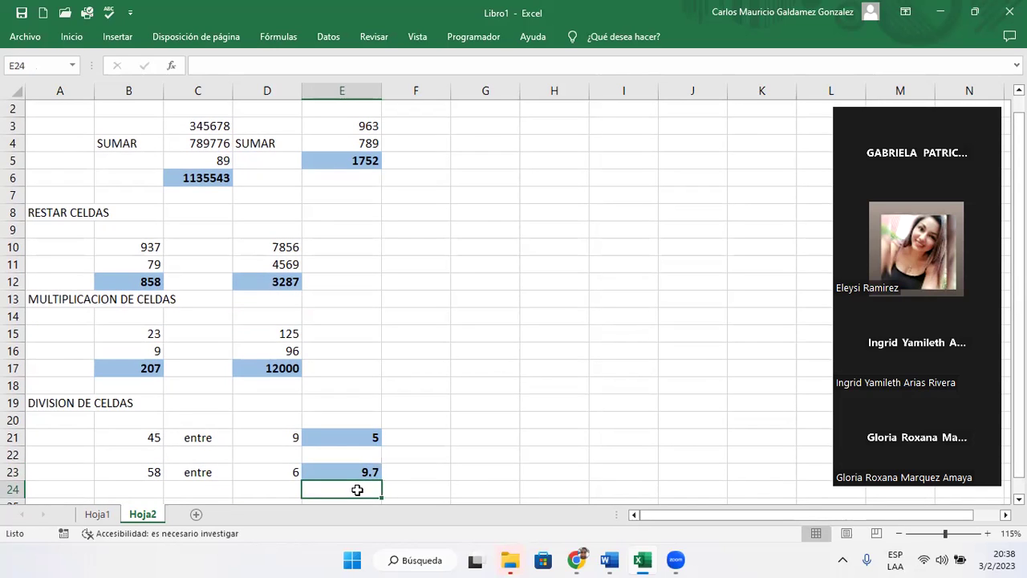
key(Up)
click(74, 37)
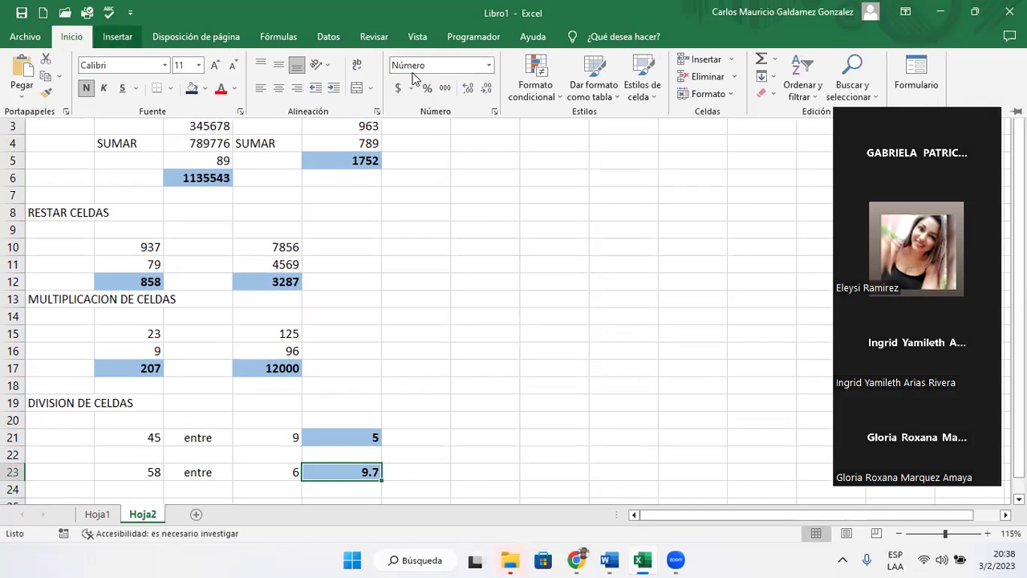
click(466, 88)
click(467, 88)
click(466, 89)
click(467, 88)
click(466, 88)
click(463, 90)
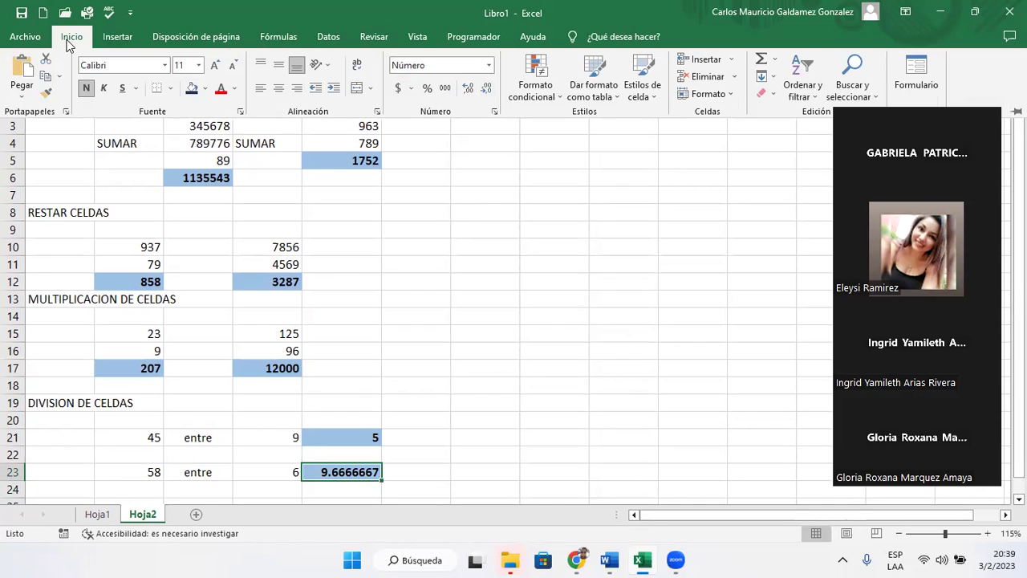
- Decrease E23's decimals six times until the quotient reads 9.7
click(485, 95)
click(485, 95)
click(485, 94)
click(485, 94)
click(486, 93)
click(489, 94)
key(Escape)
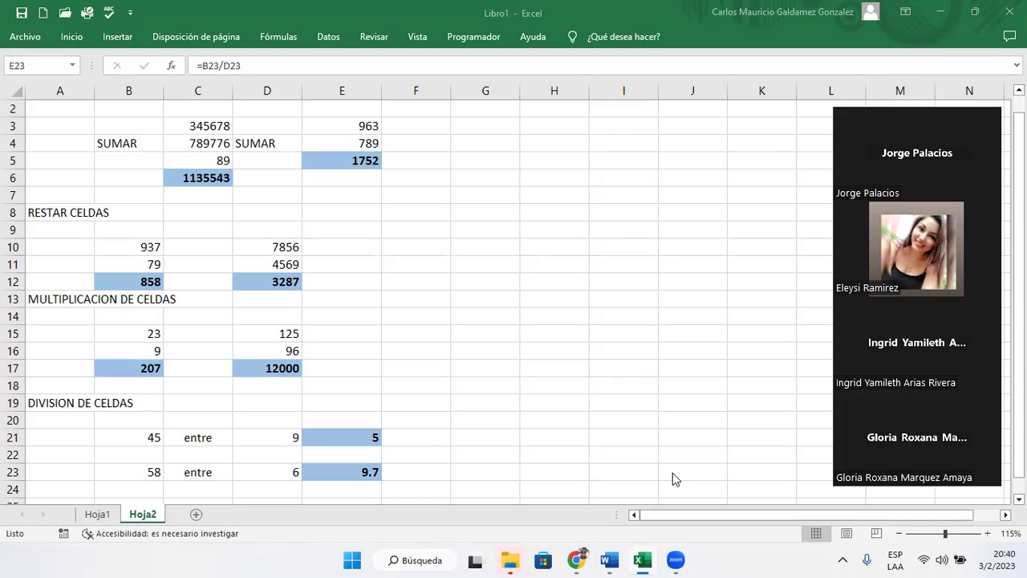
click(142, 178)
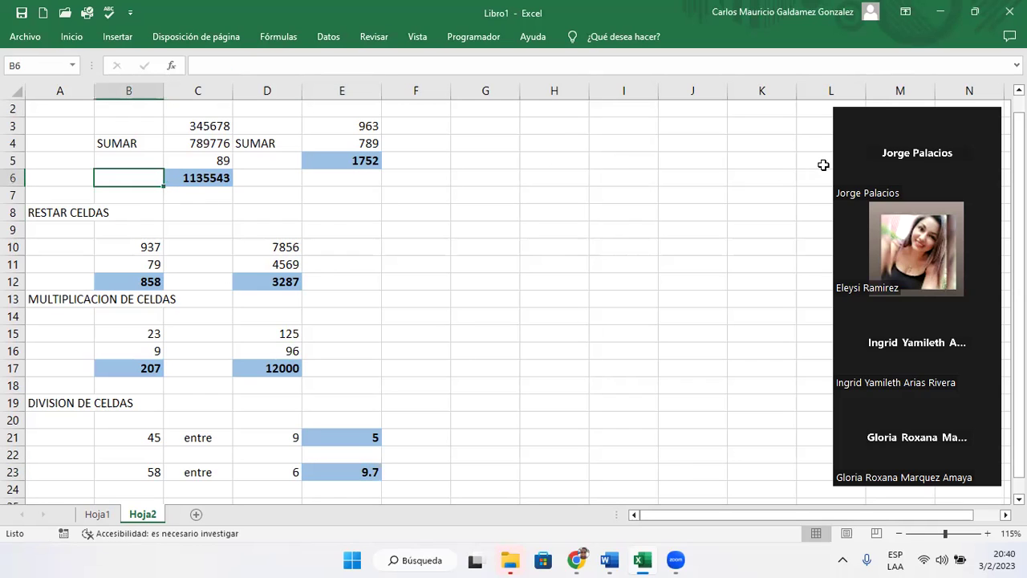
scroll(195, 305, up, 1)
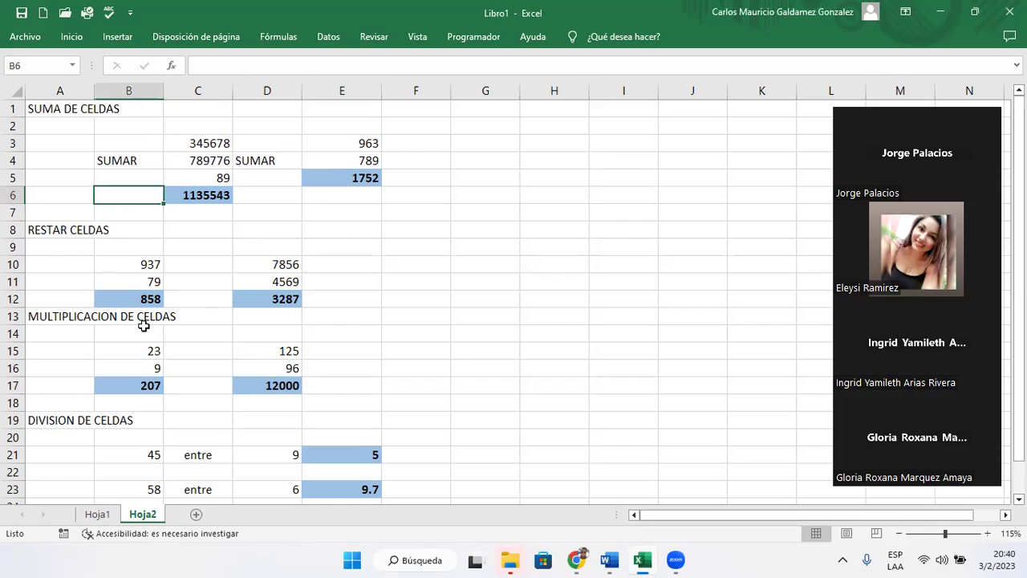
click(57, 115)
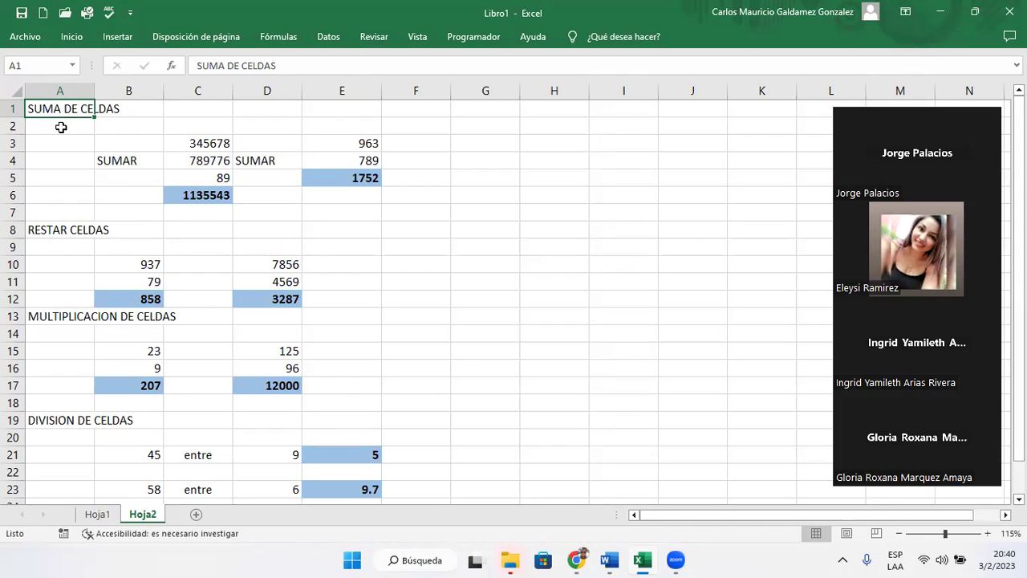
key(ctrl+Down)
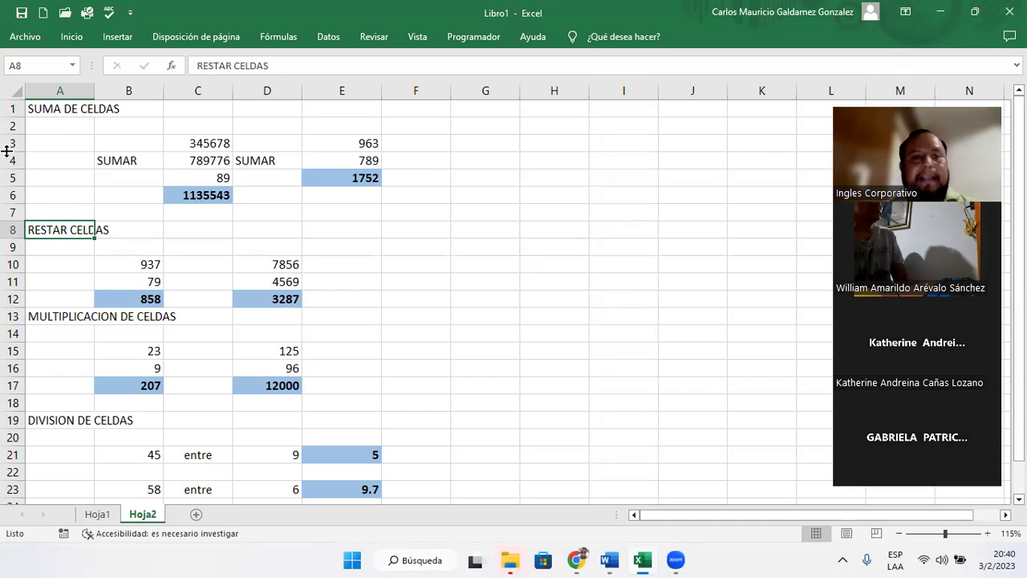
click(56, 108)
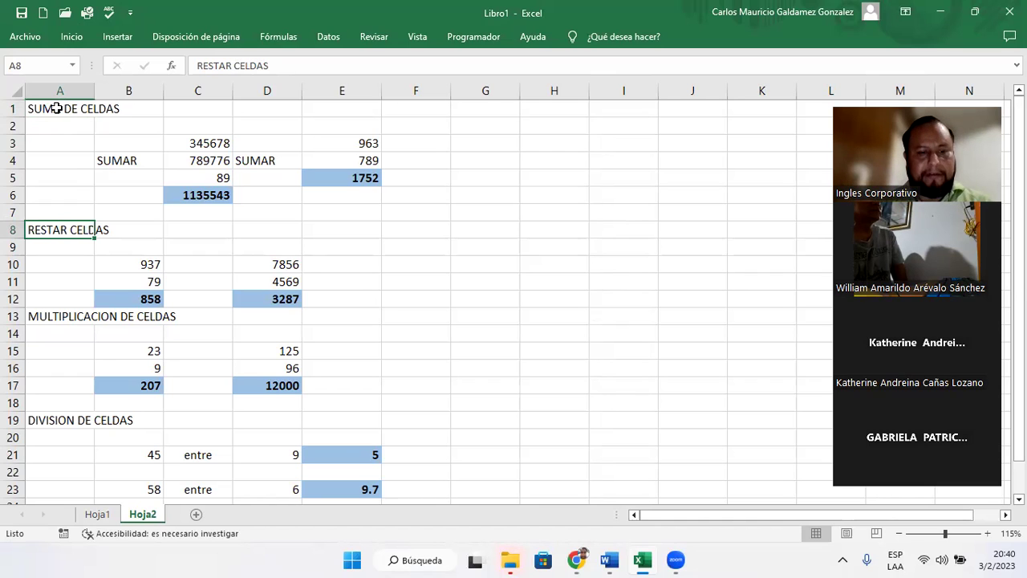
key(ctrl+Down)
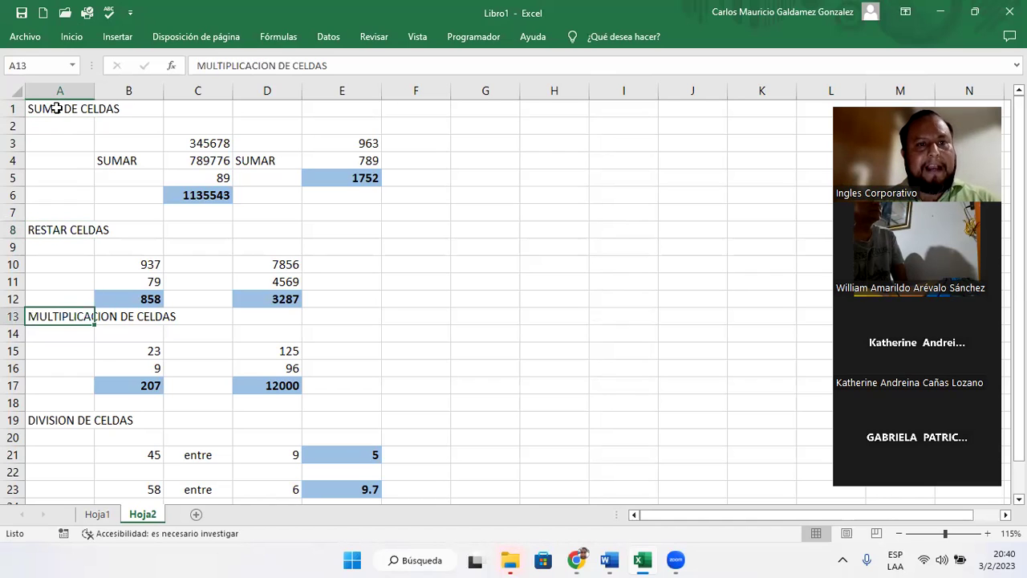
key(ctrl+Down)
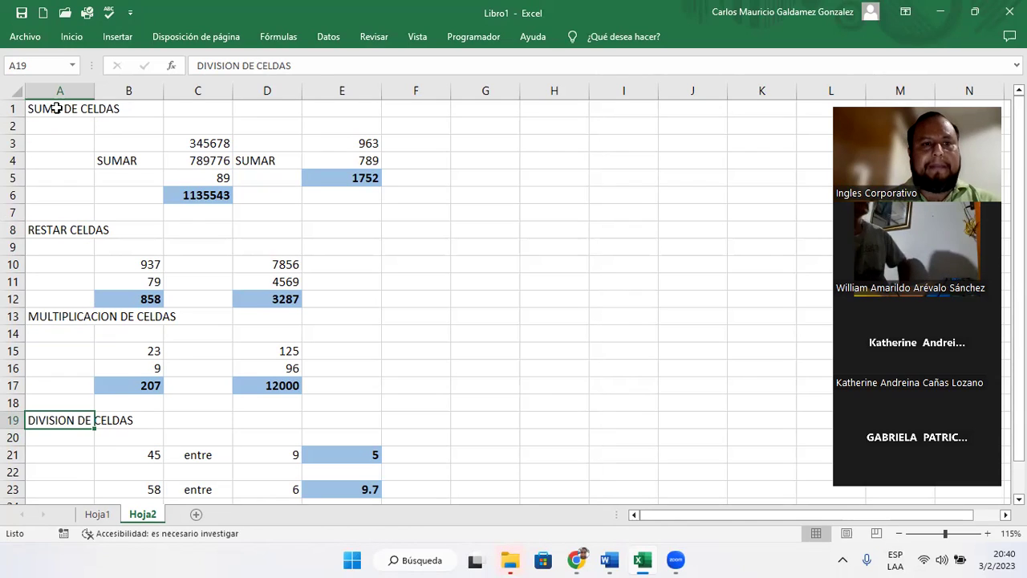
key(ctrl+Up)
key(ctrl+Up)
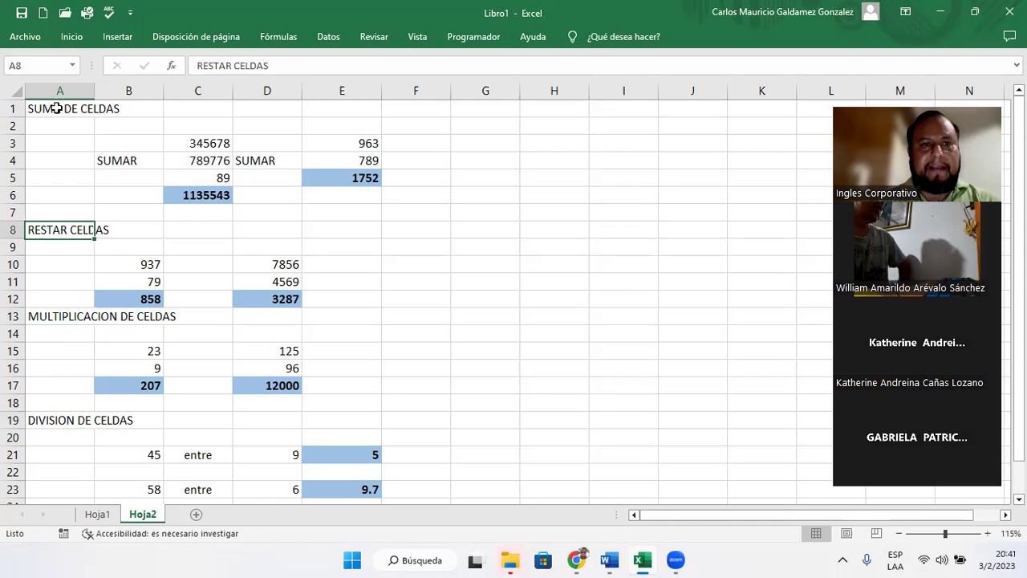
key(ctrl+Up)
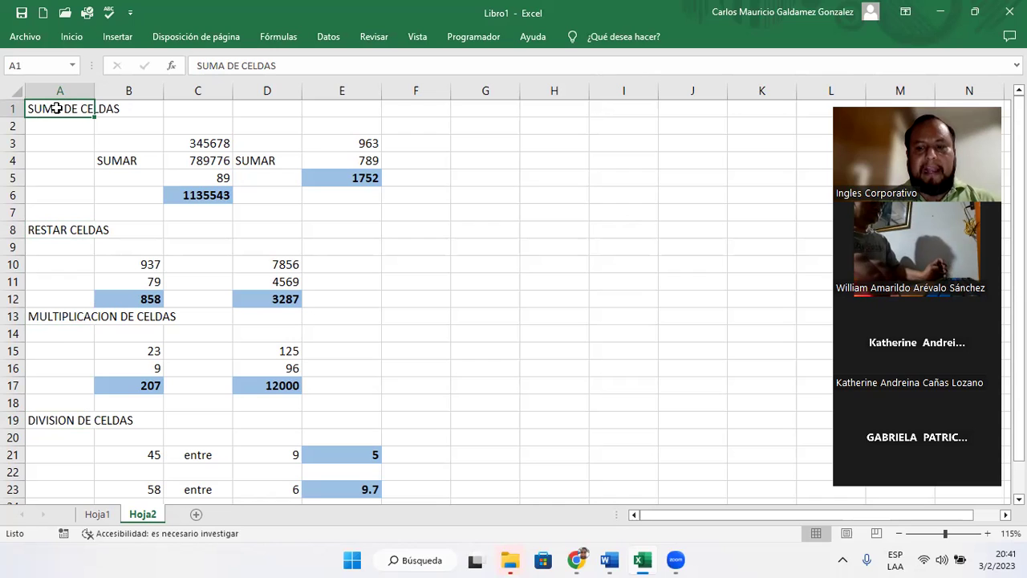
click(420, 353)
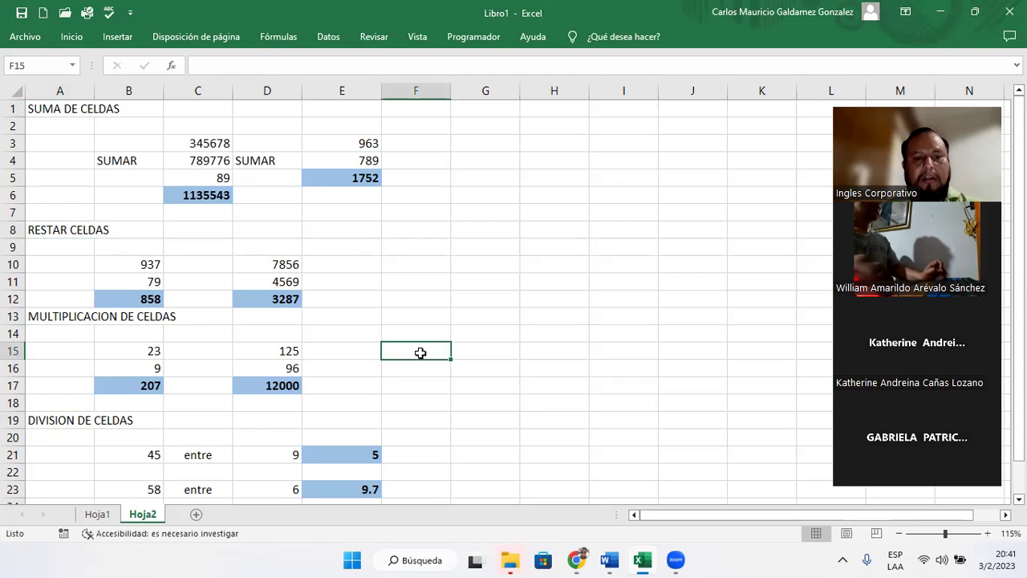
key(ctrl+Home)
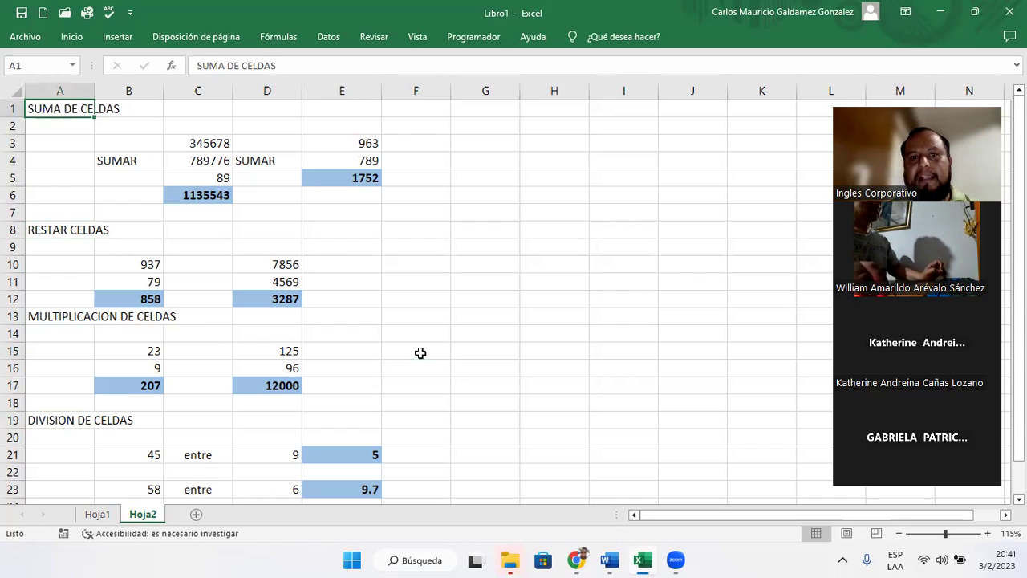
scroll(410, 345, down, 3)
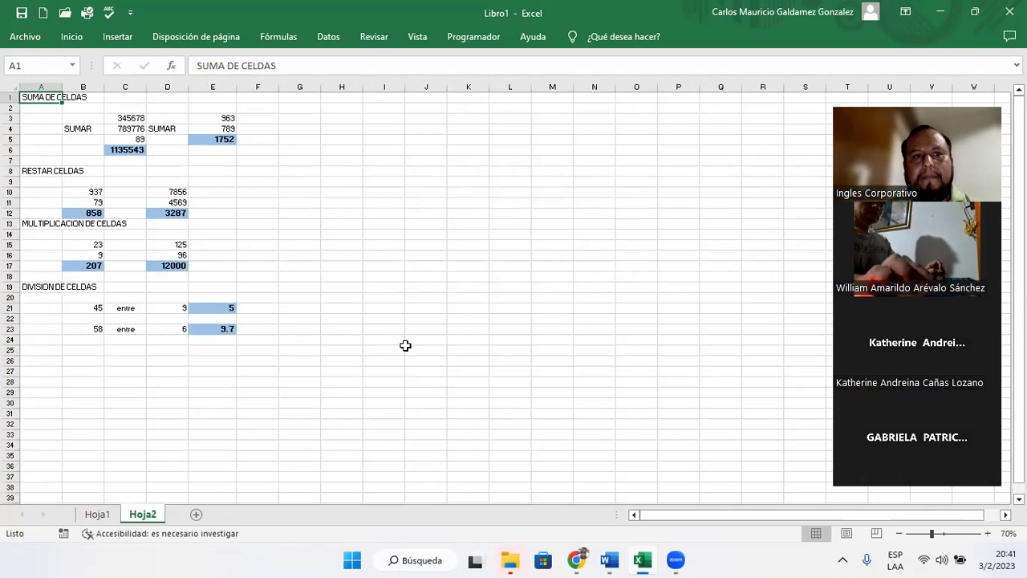
scroll(405, 345, up, 1)
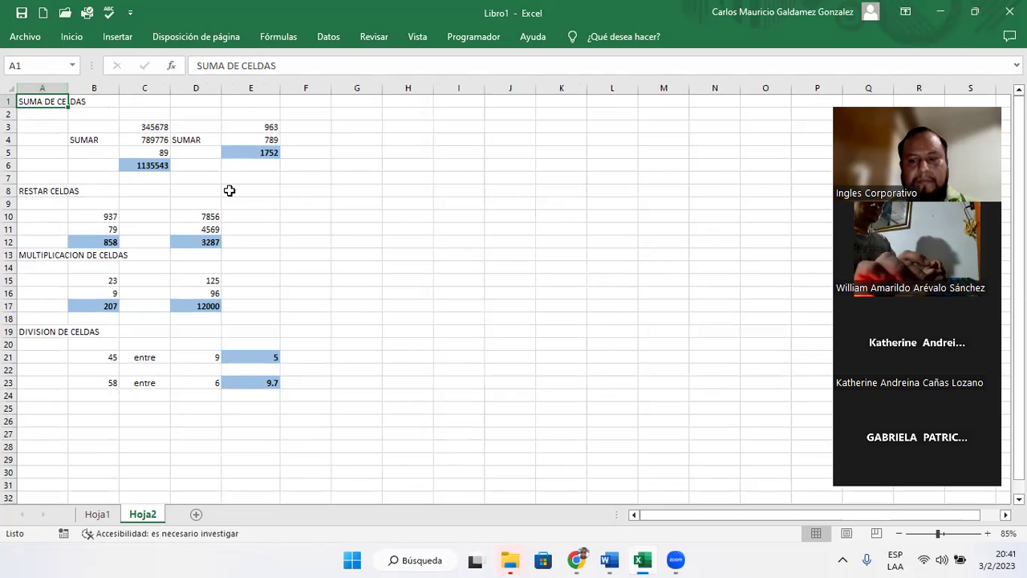
key(ctrl+End)
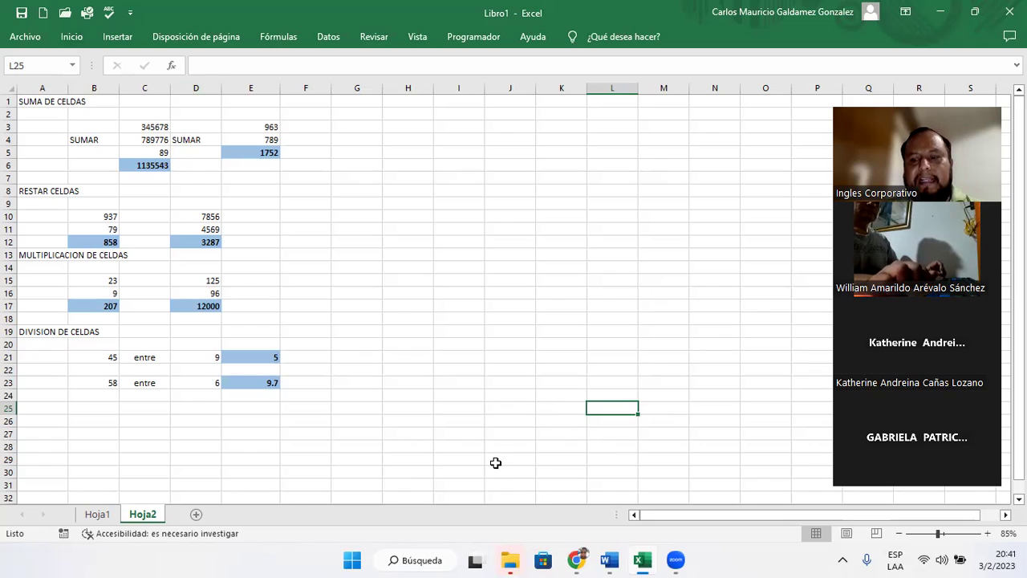
key(Home)
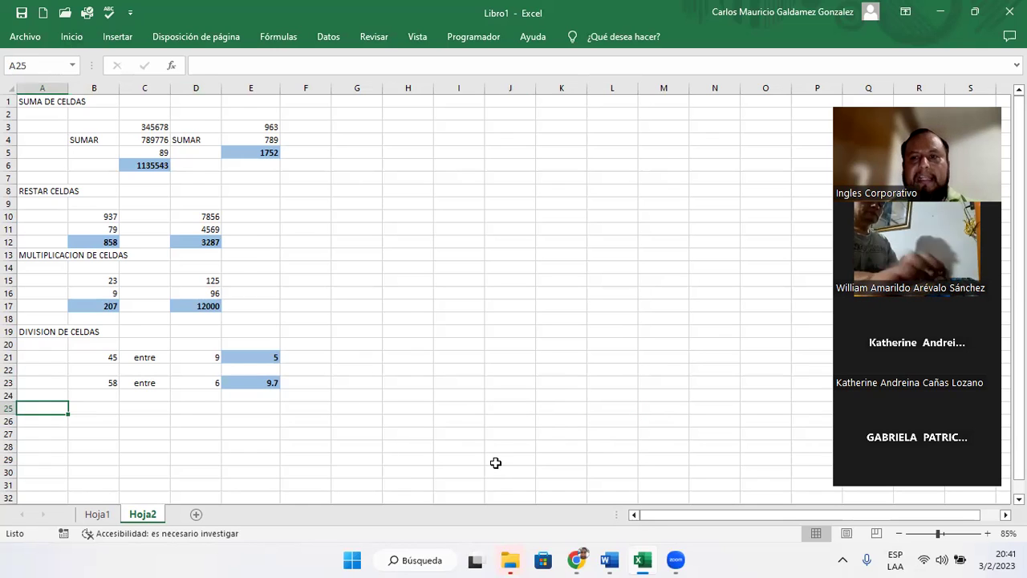
click(583, 420)
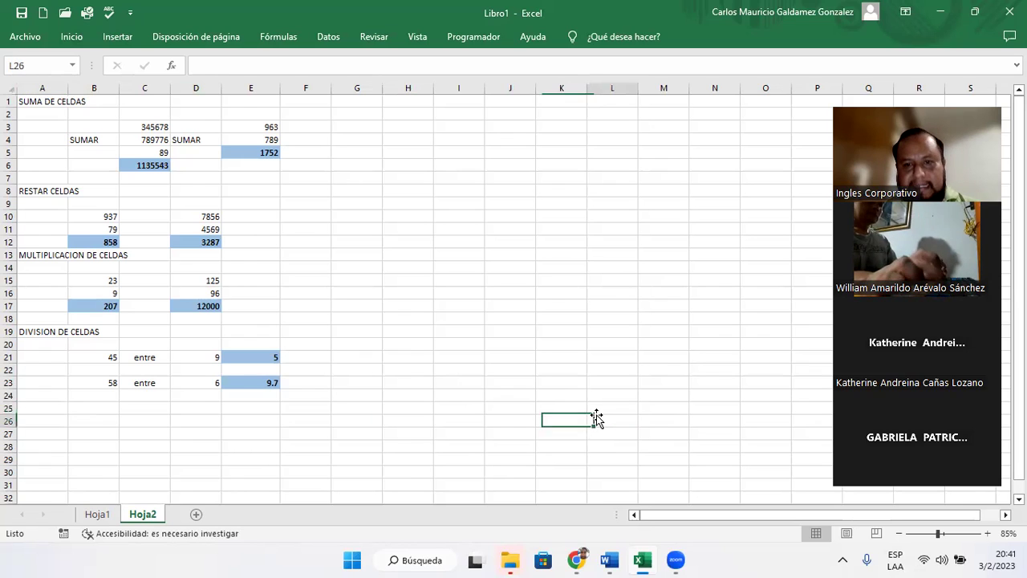
click(596, 418)
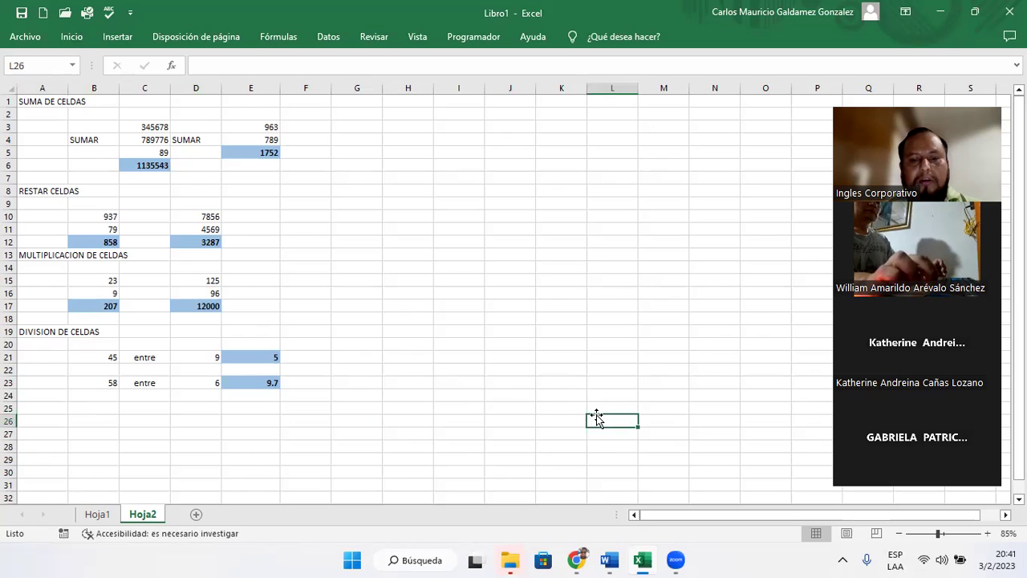
key(Home)
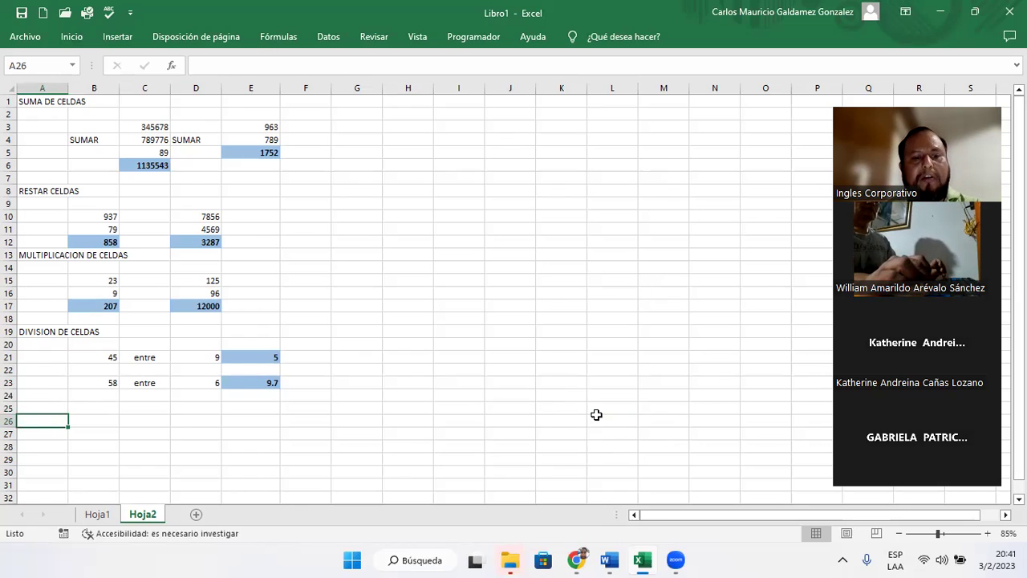
key(ctrl+Right)
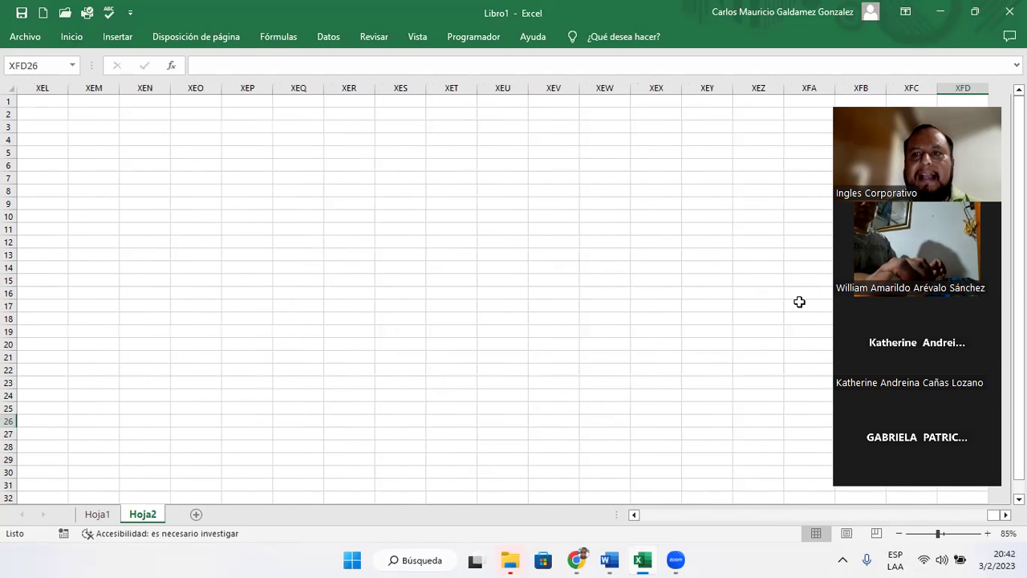
drag(935, 113, 738, 115)
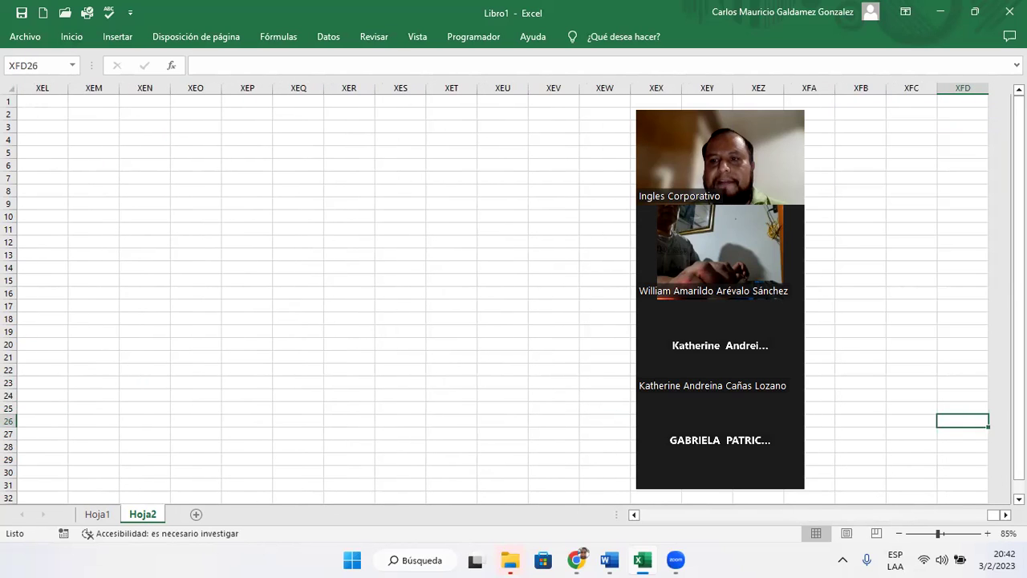
key(ctrl+Left)
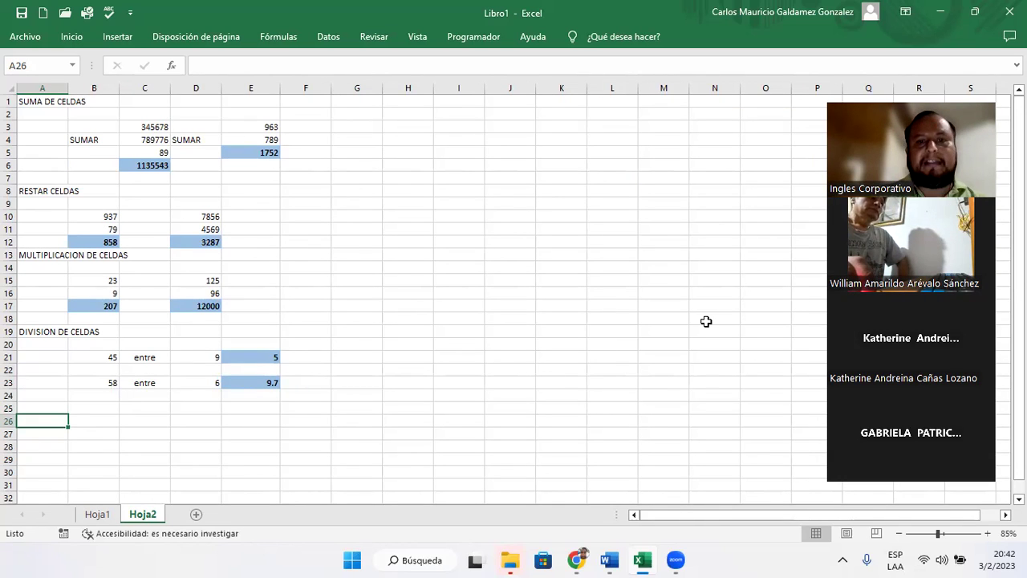
- Check the division result in E21 and cell E12, then minimize the Excel workbook
click(254, 359)
ctrl+scroll(257, 361, up, 1)
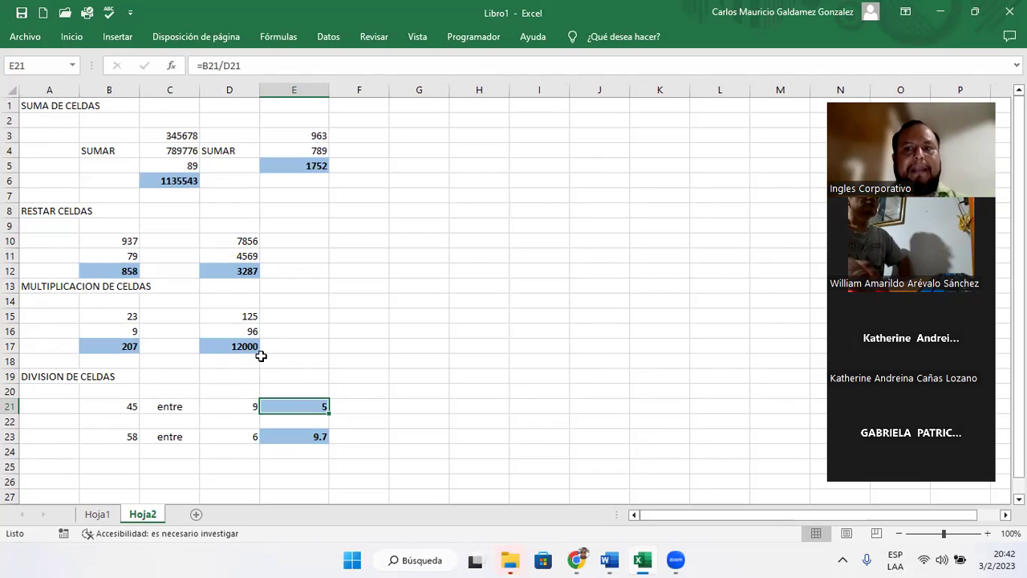
click(315, 268)
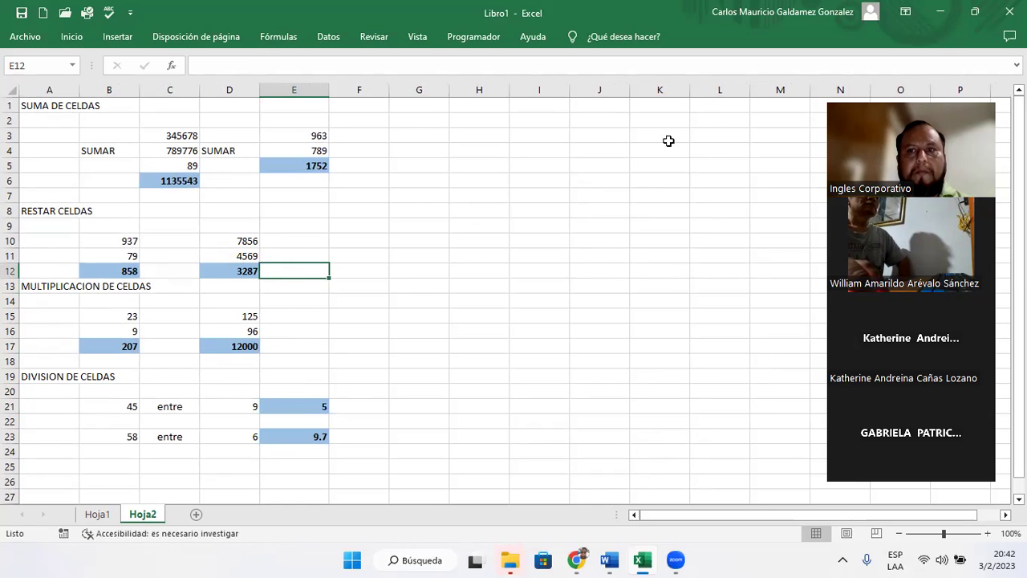
click(939, 17)
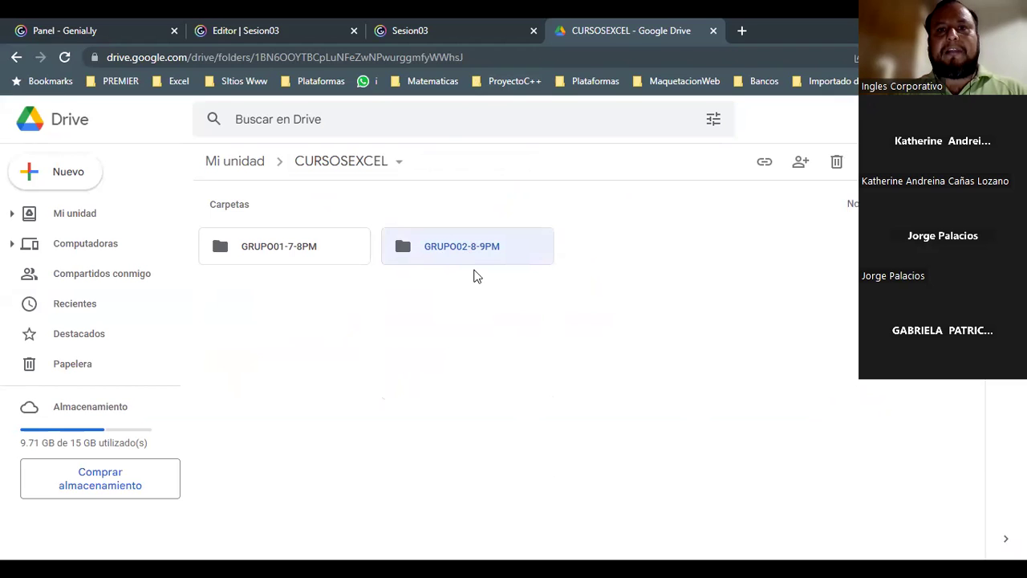
- In GRUPO02-8-9PM, create a new folder named with the student's full name and open it
key(Return)
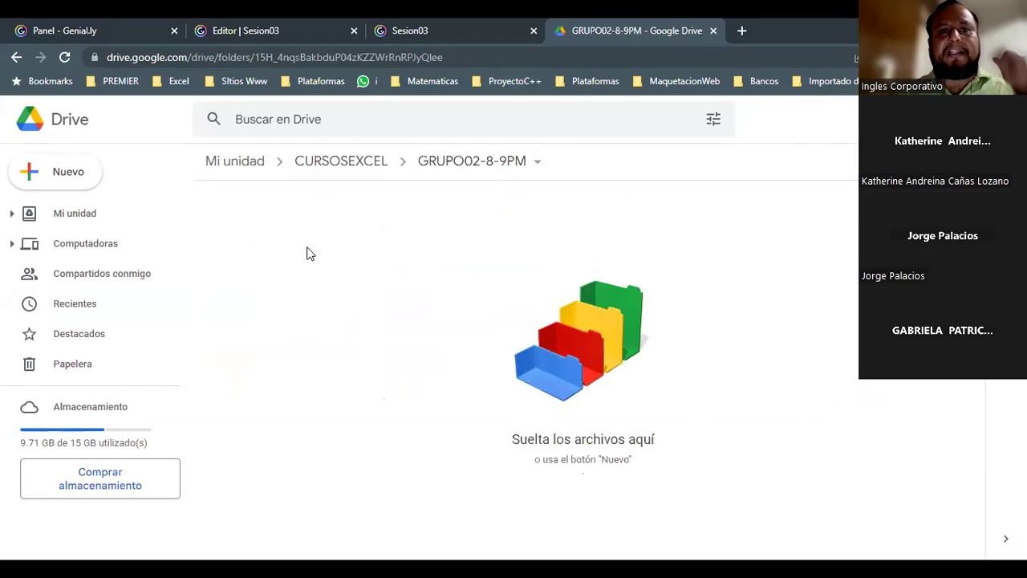
right_click(308, 252)
click(353, 273)
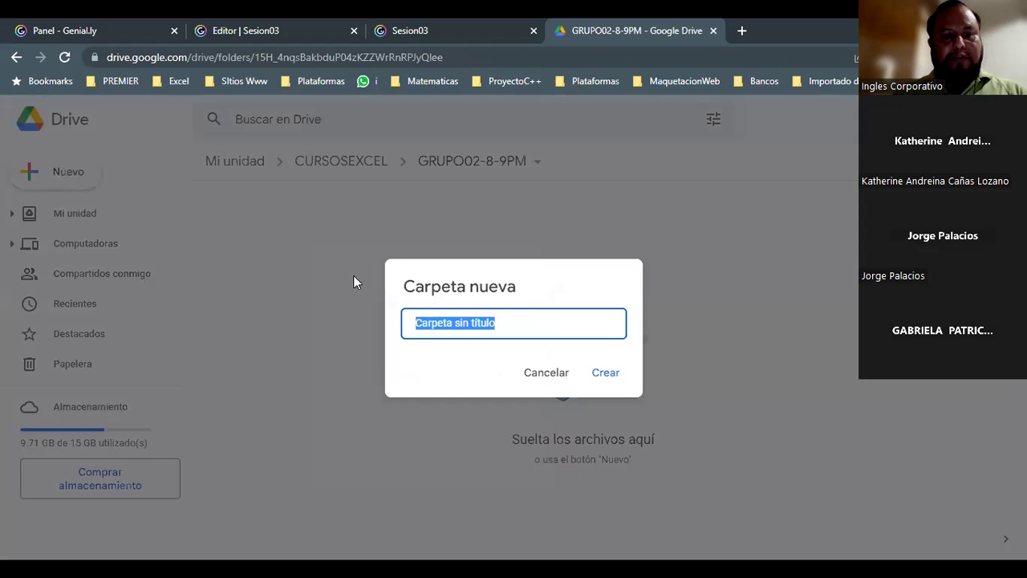
key(Return)
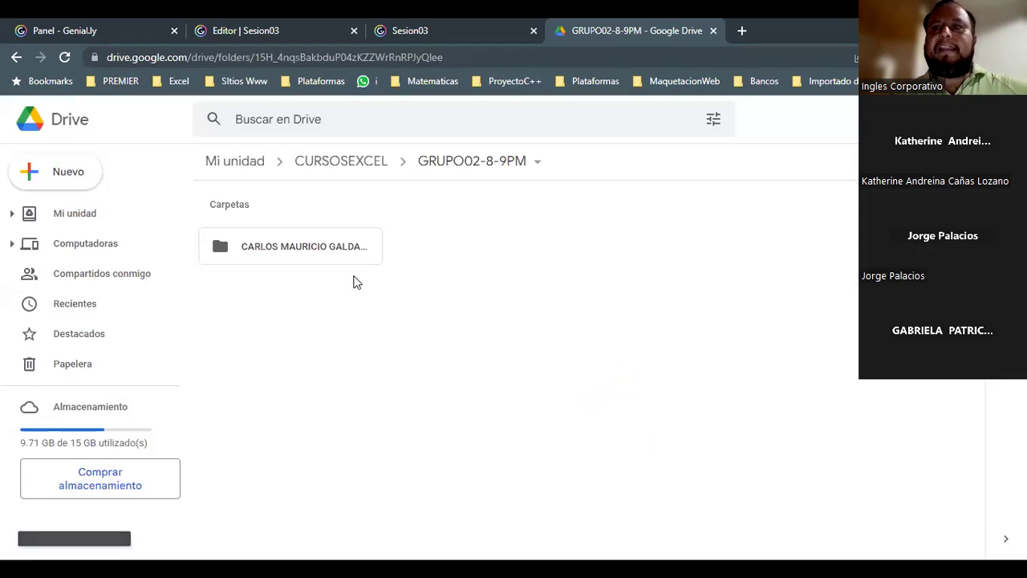
double_click(314, 253)
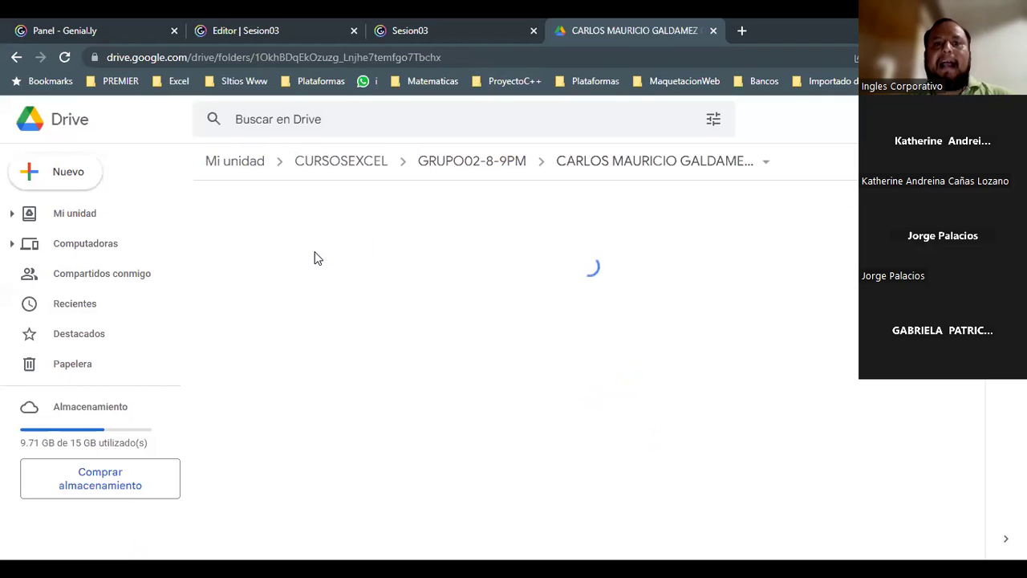
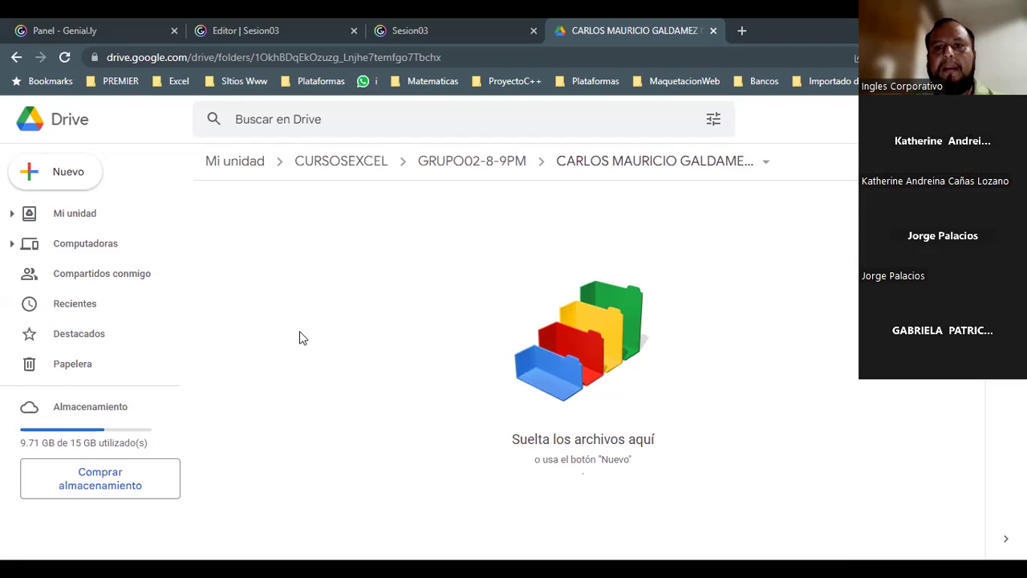
- Create a new Google Sheets spreadsheet in the student's folder and select its untitled name
right_click(270, 263)
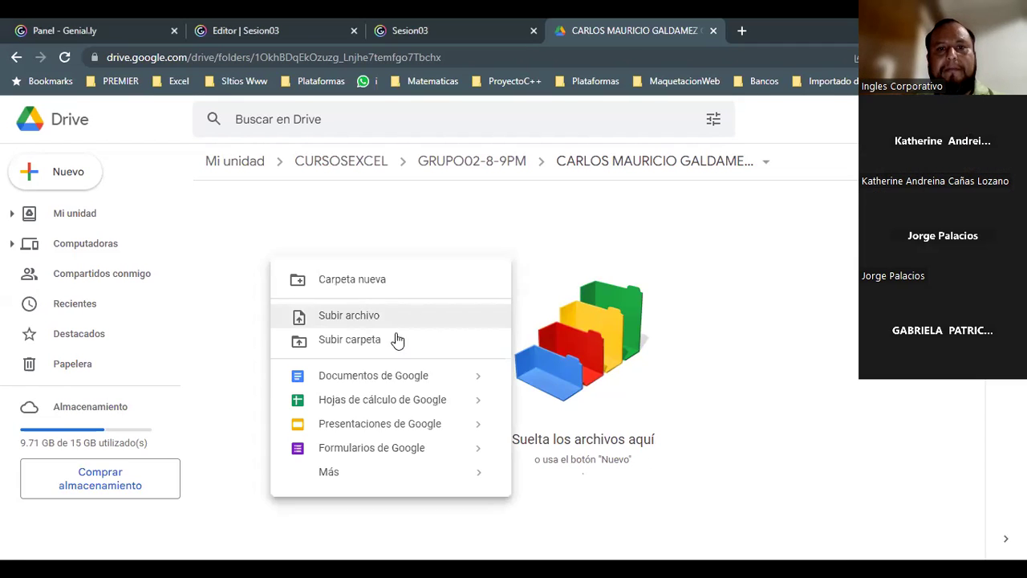
click(396, 408)
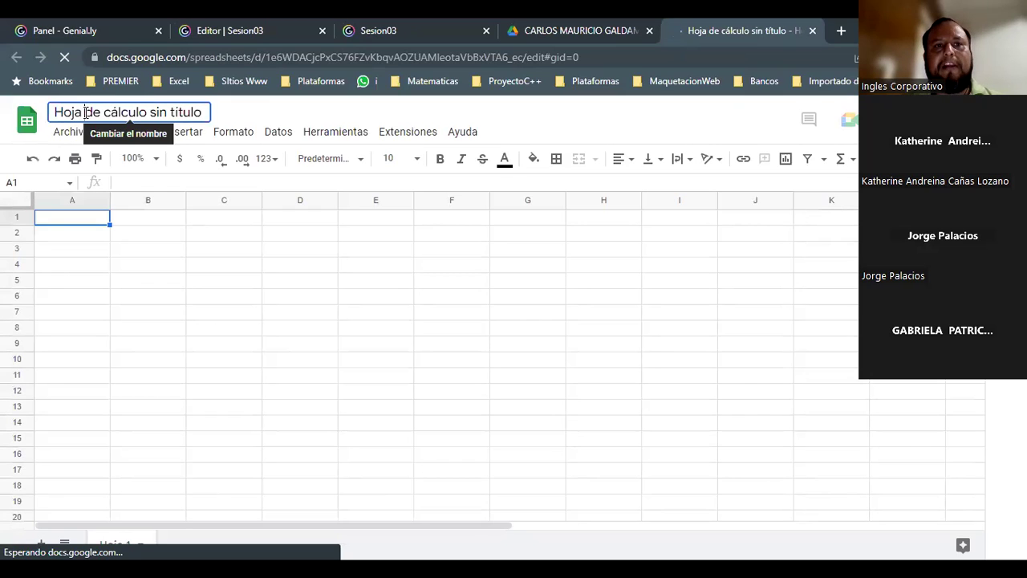
click(87, 114)
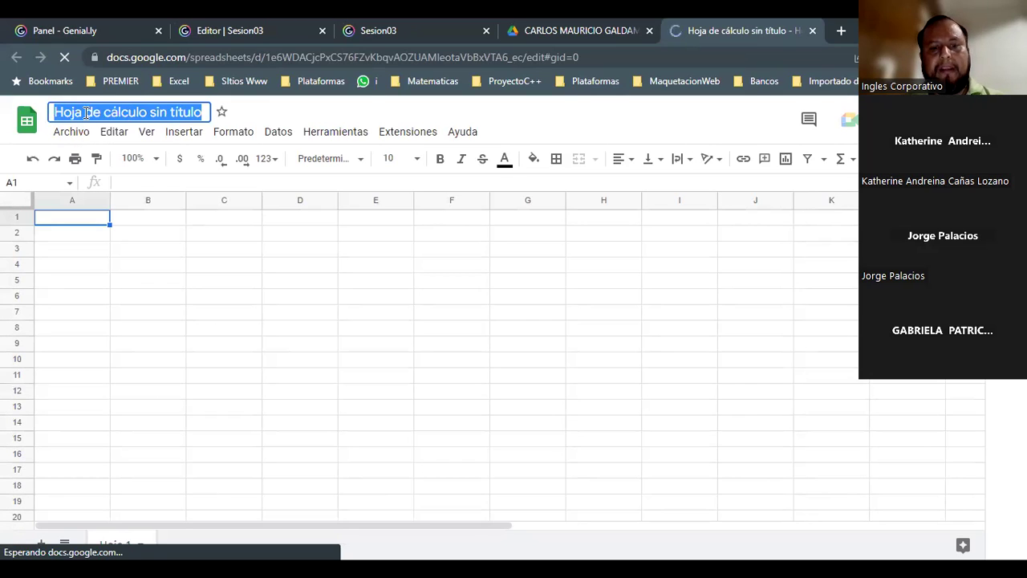
- Rename the spreadsheet to 'Semana01' and close it to return to the Drive folder
text(Seam)
text(an)
key(BackSpace)
key(BackSpace)
key(BackSpace)
key(BackSpace)
key(BackSpace)
key(BackSpace)
text(Semana01)
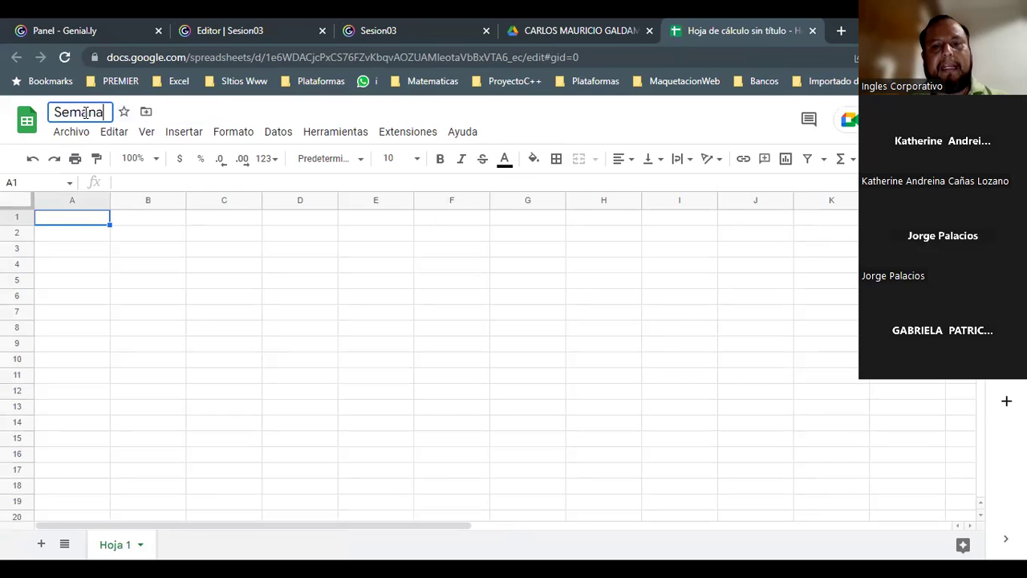
key(Return)
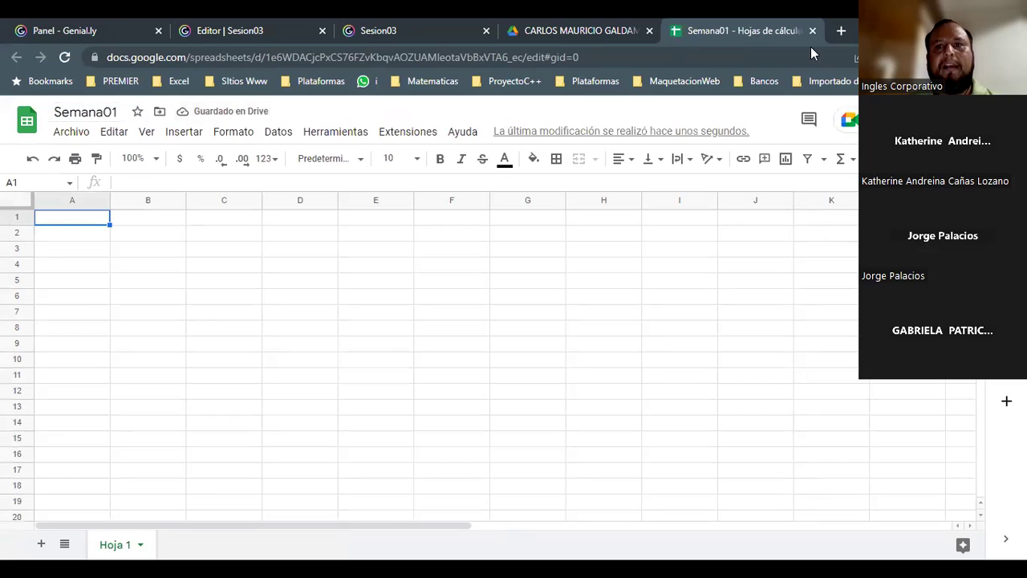
click(812, 31)
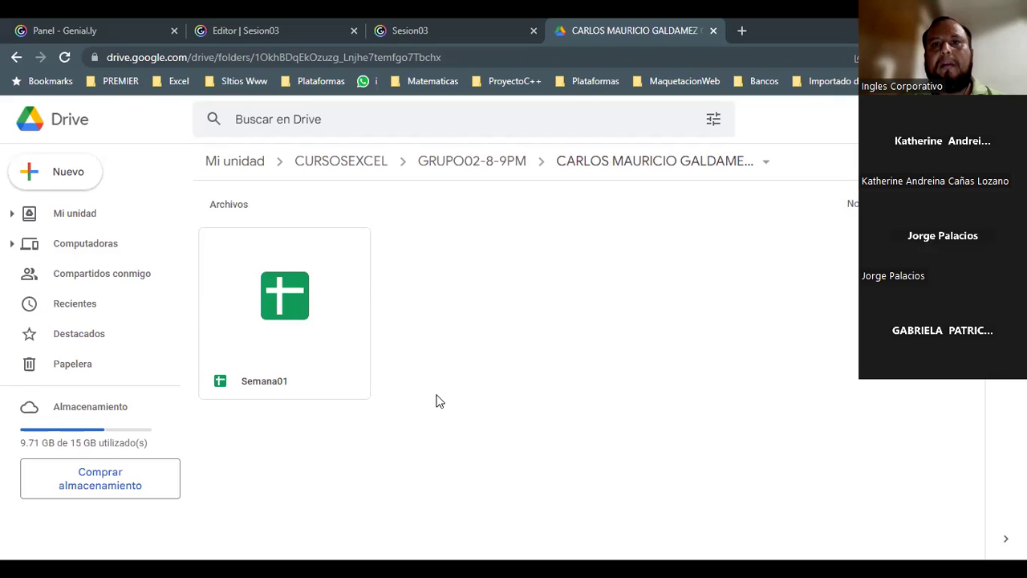
- Go to online.inglescorporativo.net in a new browser tab and sign in to the platform
key(ctrl+shift+Tab)
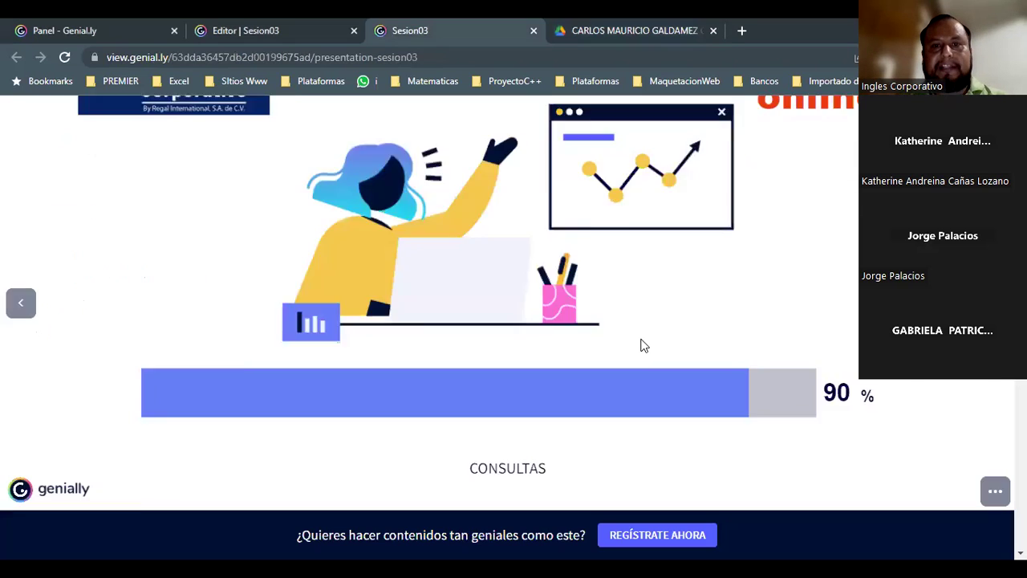
key(ctrl+shift+Tab)
key(ctrl+shift+Tab)
key(ctrl+shift+Tab)
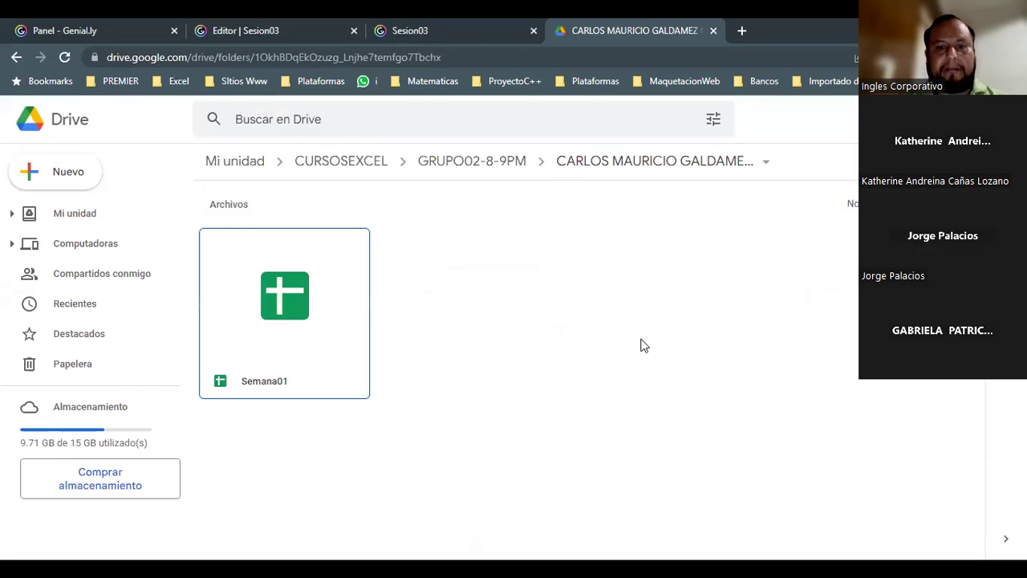
key(ctrl+t)
text(onli)
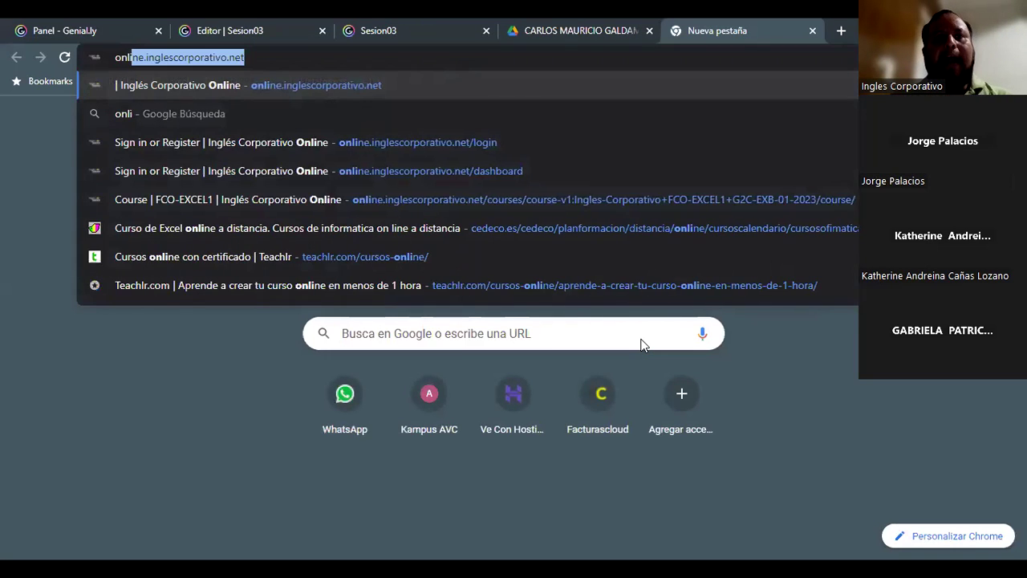
key(Return)
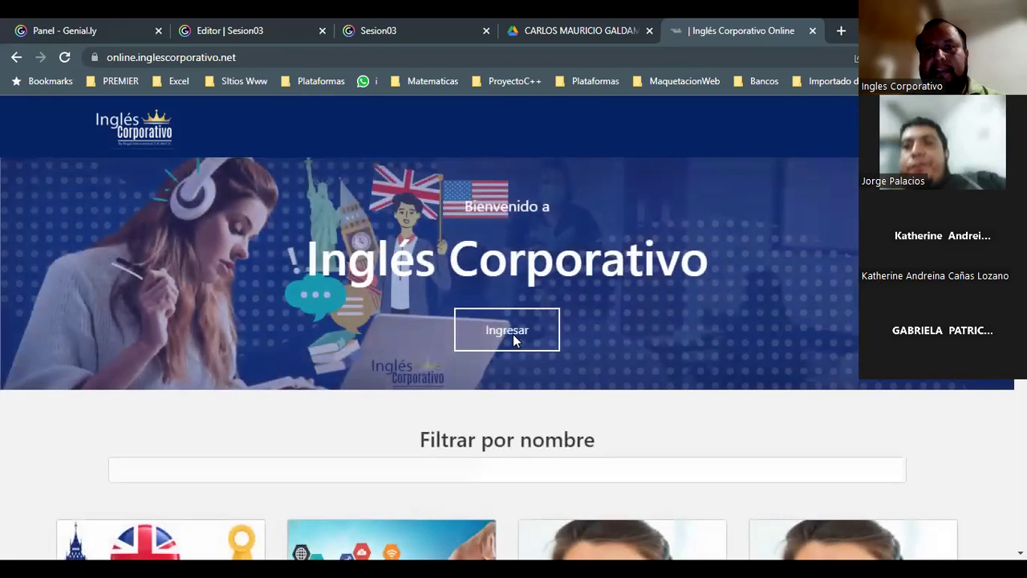
click(513, 338)
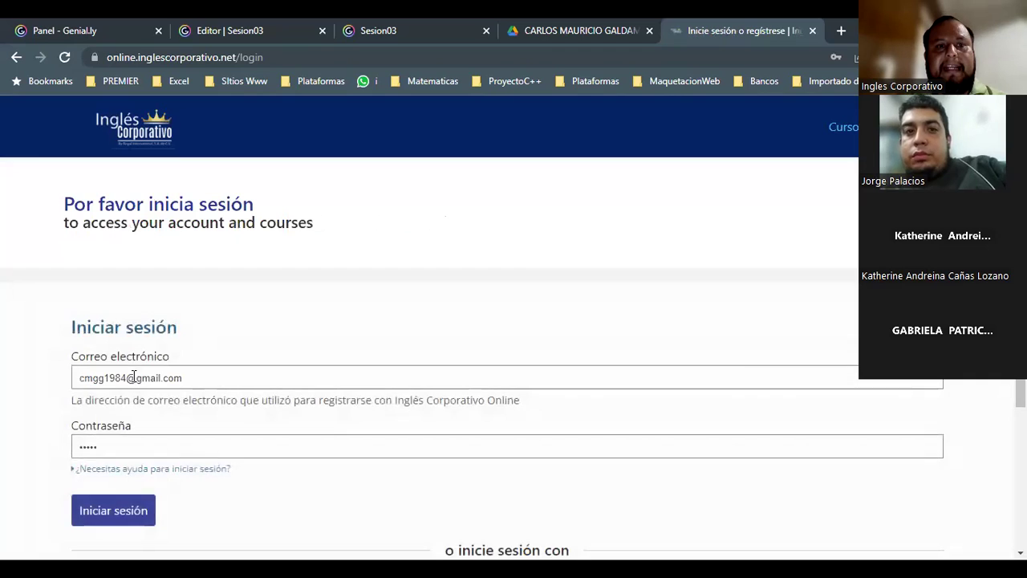
click(108, 513)
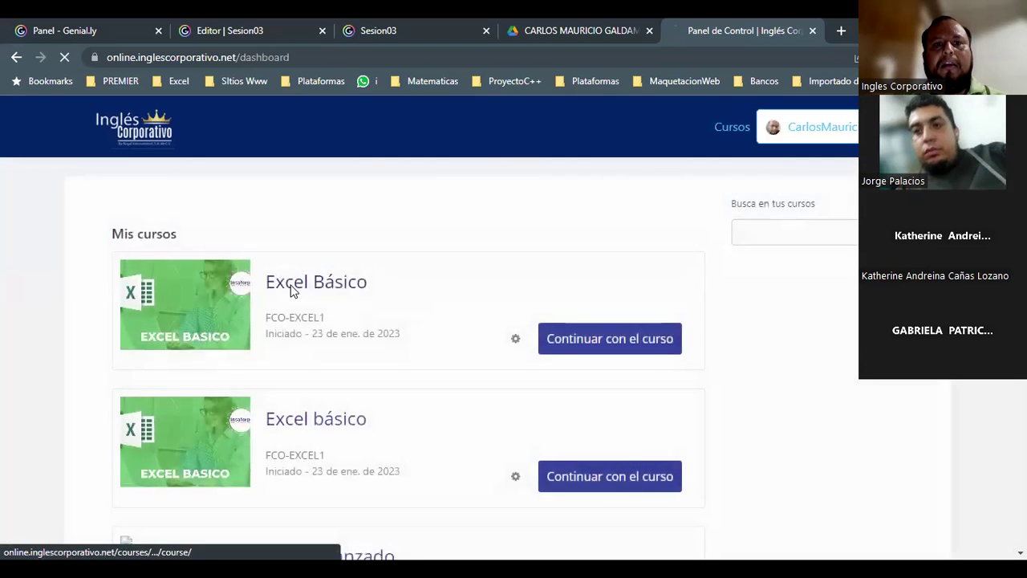
- Open the Excel Básico course from the Mis cursos dashboard
click(360, 292)
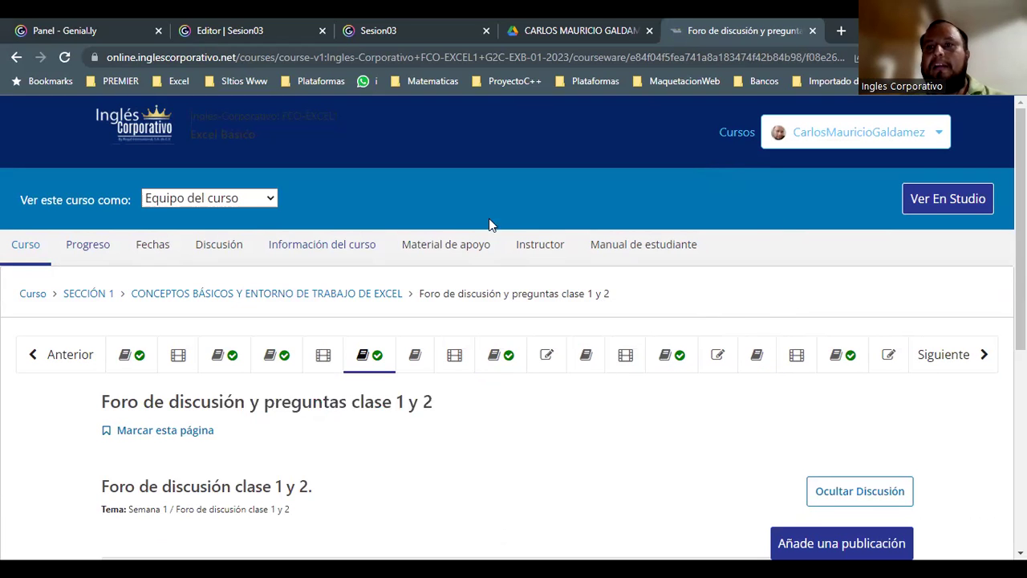
- Open the 33.0-point 1.4 Laboratorio 1 quiz and scroll through its questions
click(540, 361)
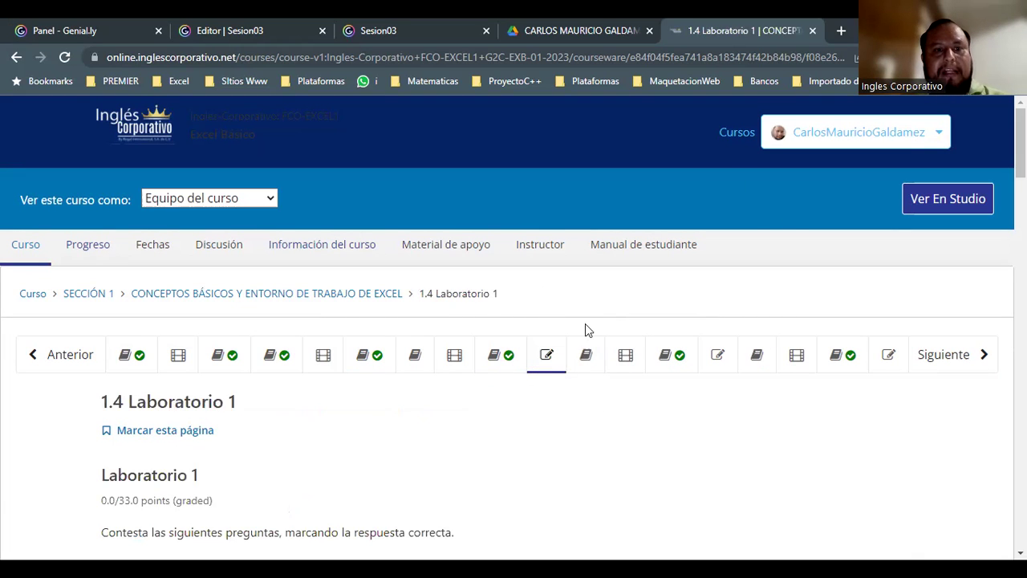
scroll(585, 328, down, 10)
scroll(585, 468, down, 13)
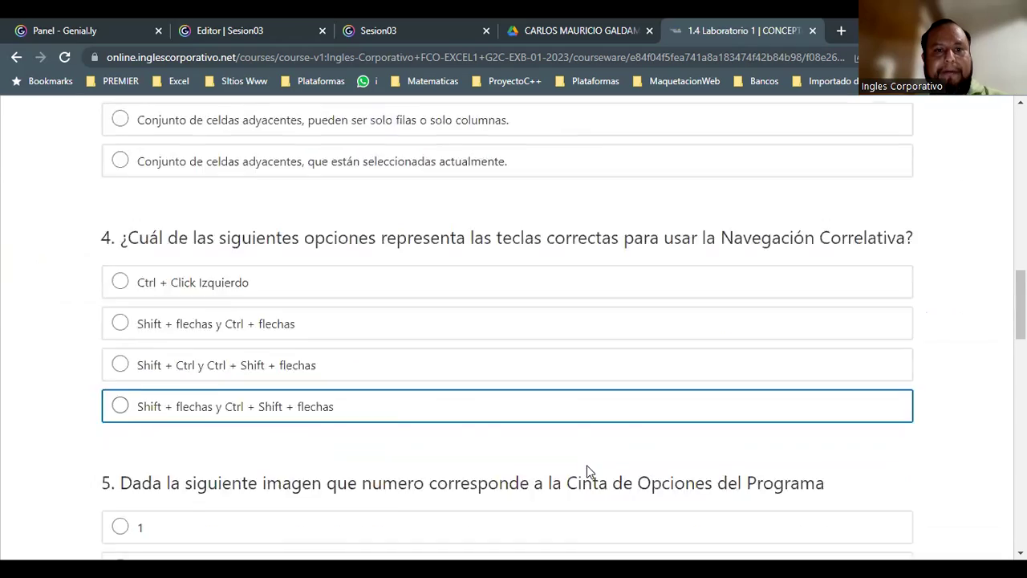
scroll(614, 478, down, 10)
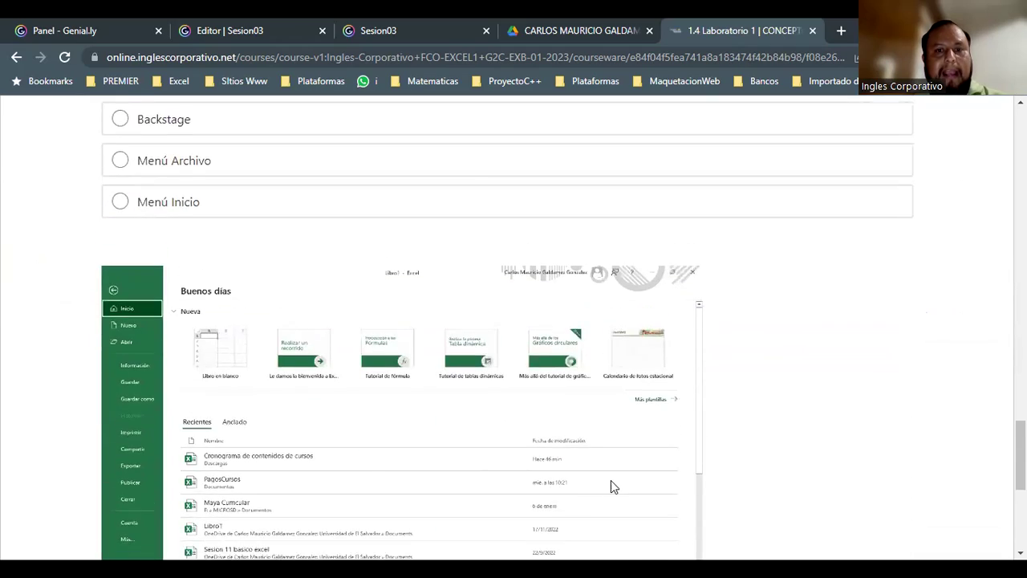
scroll(618, 478, up, 10)
scroll(619, 478, up, 15)
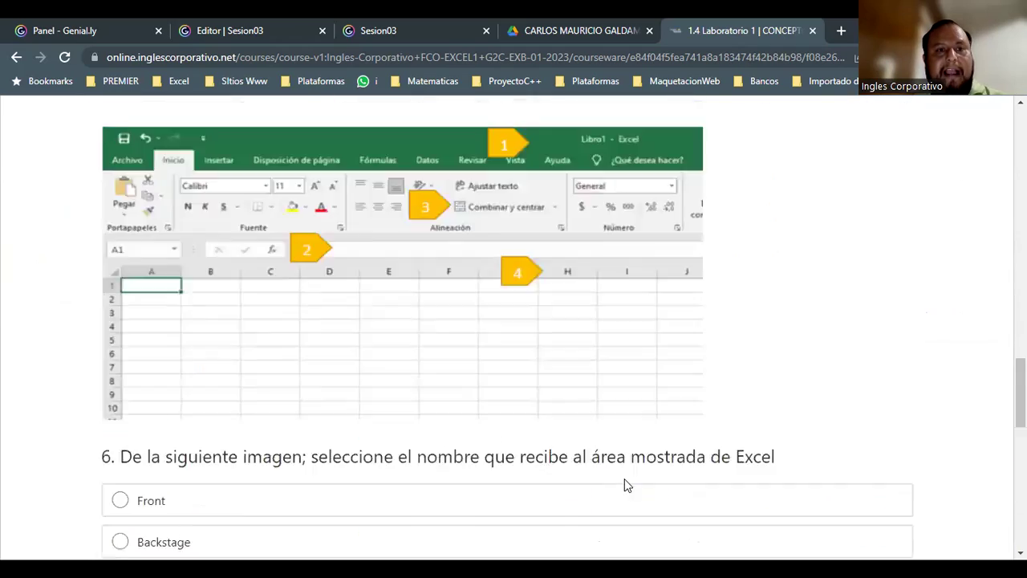
scroll(643, 478, up, 2)
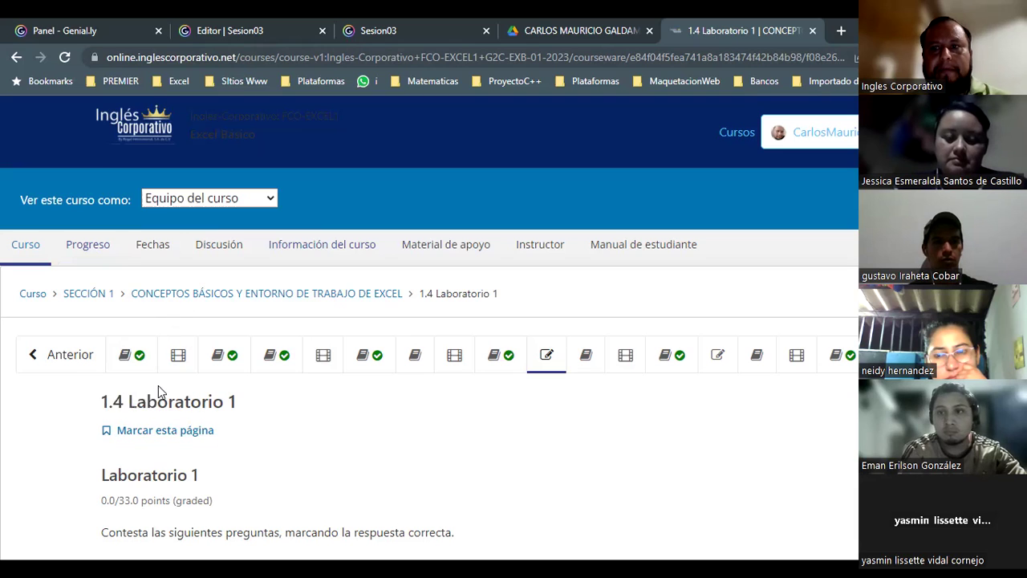
- Highlight the 1.4 Laboratorio 1 heading text, then clear the selection
drag(238, 402, 92, 405)
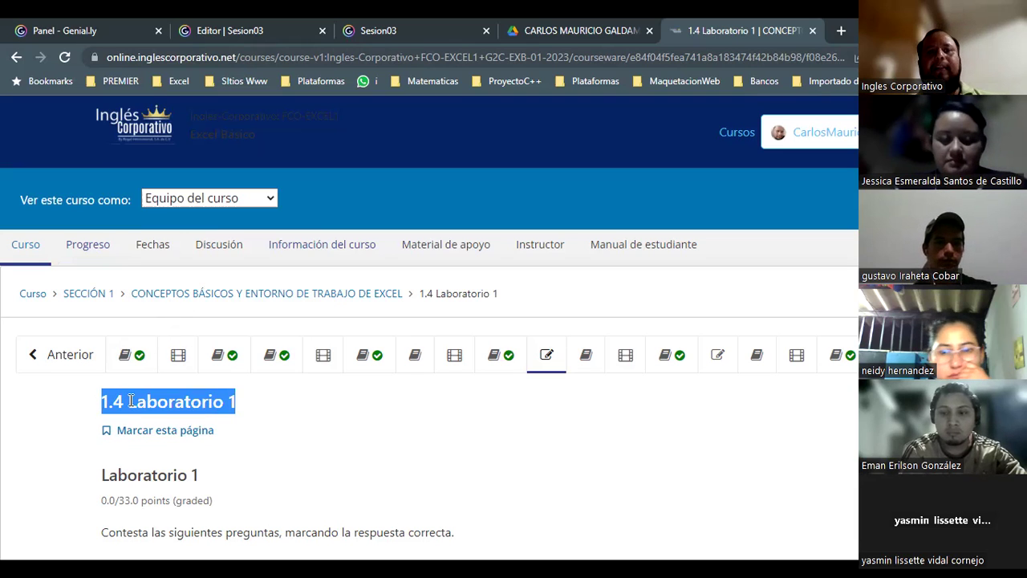
double_click(129, 401)
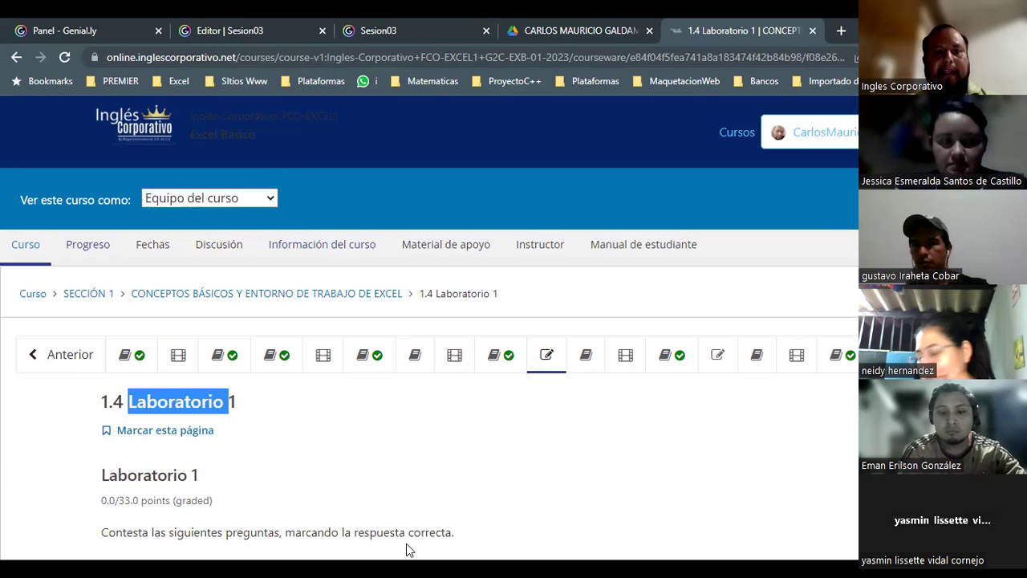
click(238, 410)
drag(238, 411, 86, 400)
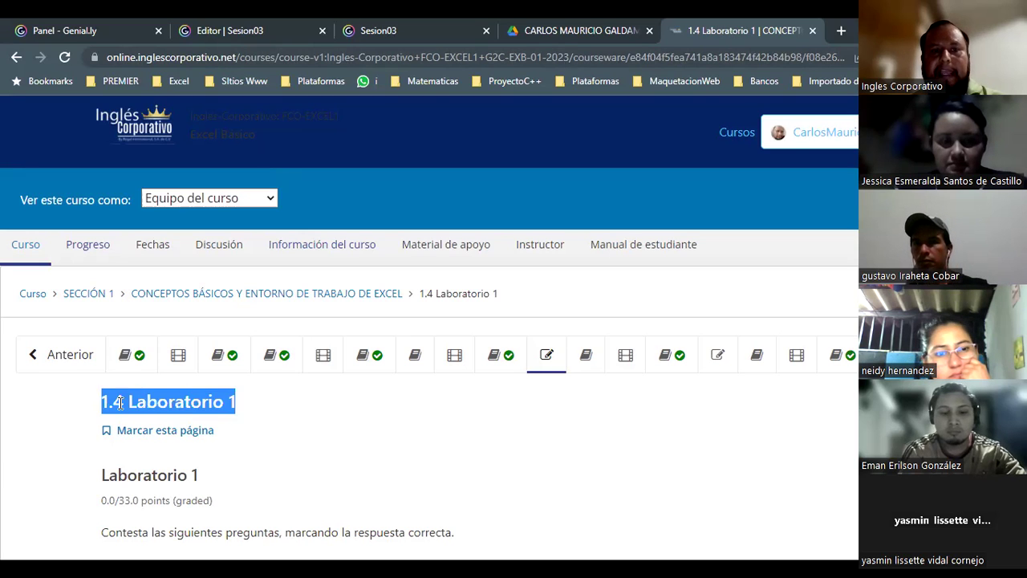
click(116, 401)
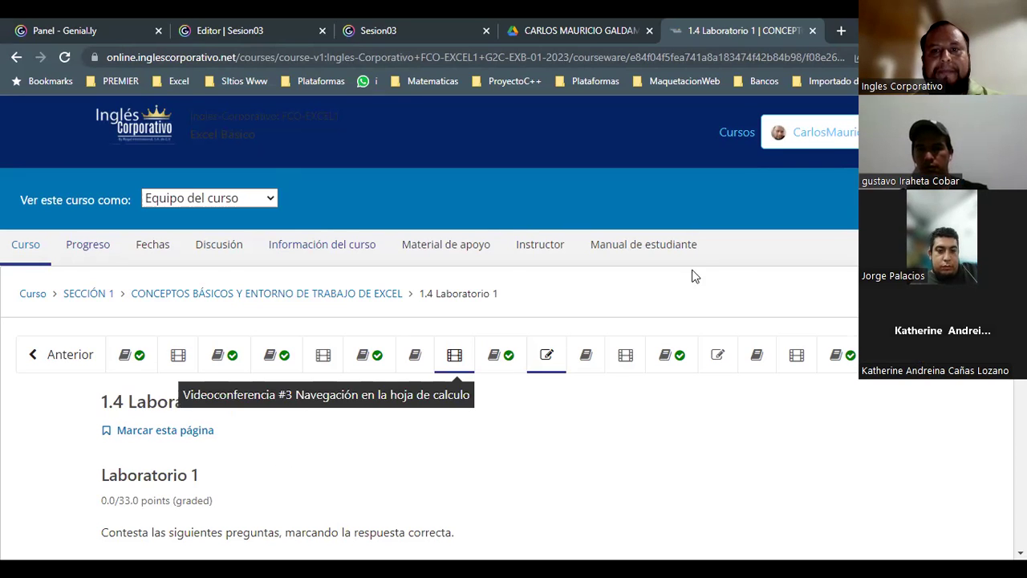
- Move on to Laboratorio 2, then open the course Discusión forum
scroll(690, 275, down, 3)
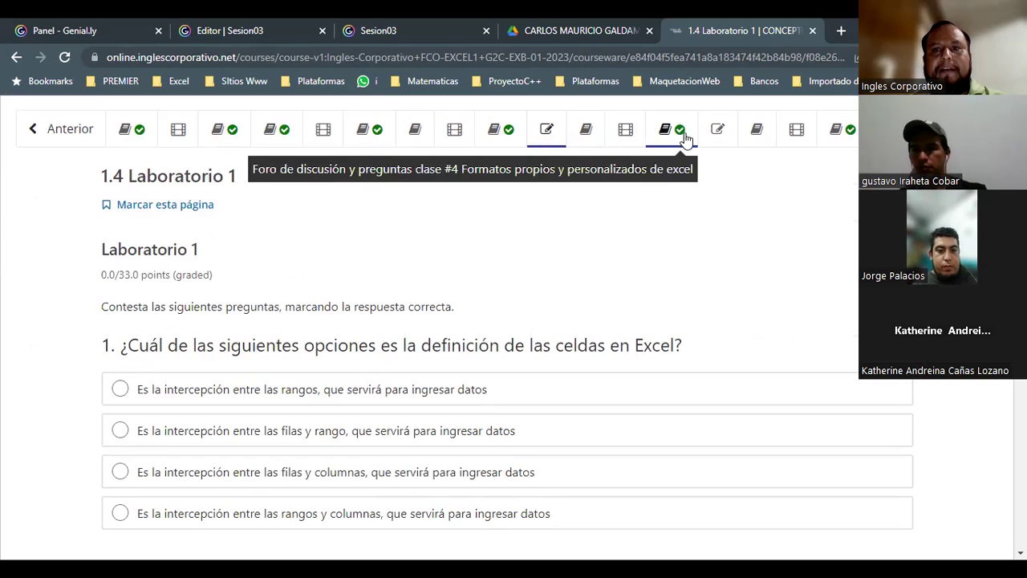
click(715, 135)
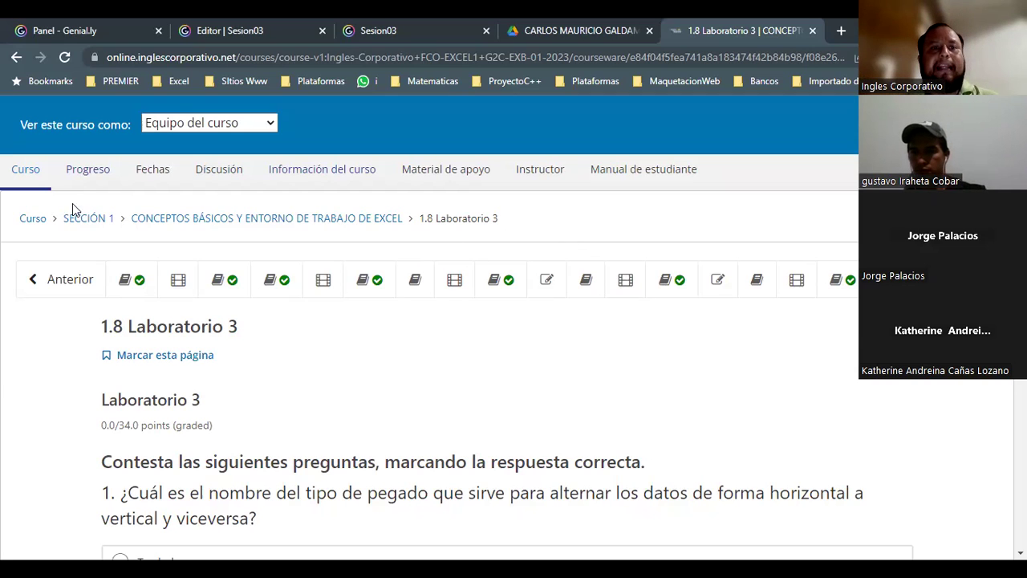
click(224, 173)
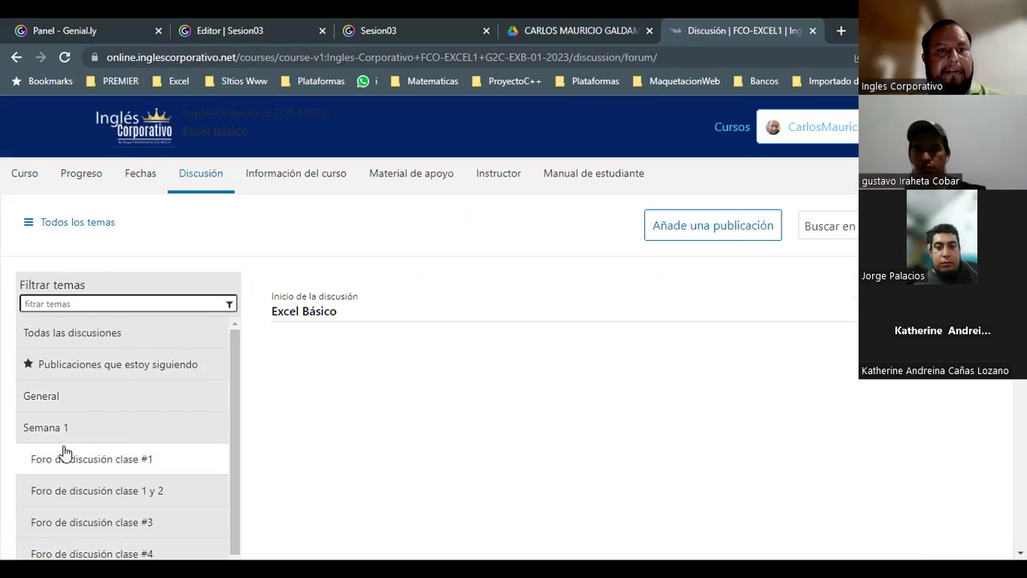
click(68, 459)
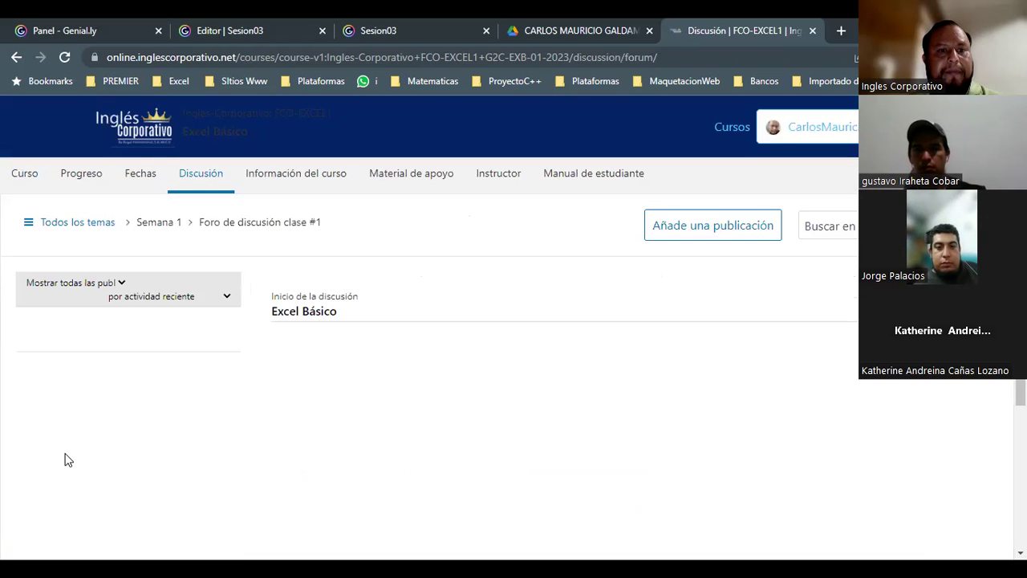
click(154, 346)
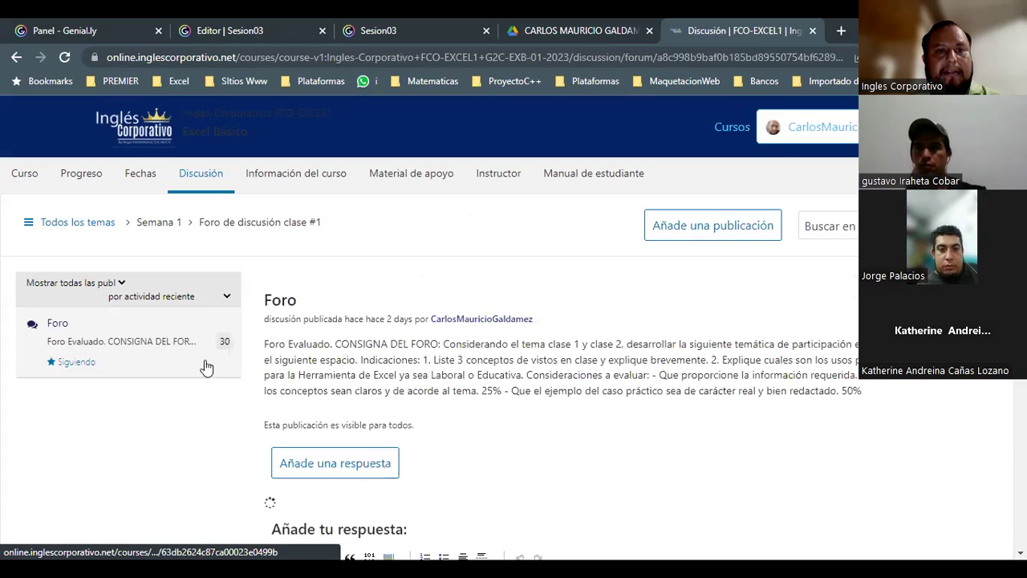
scroll(518, 377, down, 4)
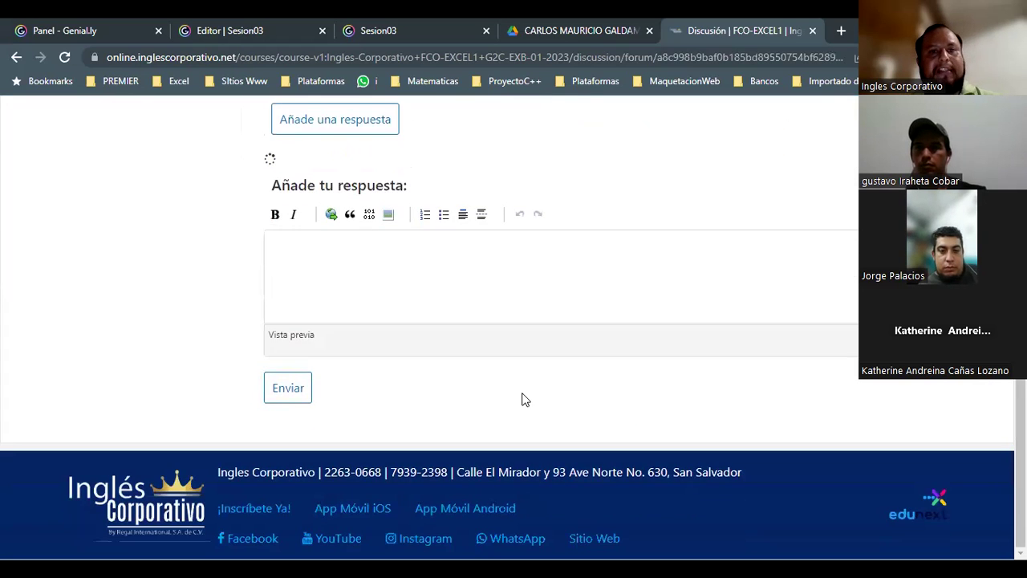
scroll(522, 394, up, 2)
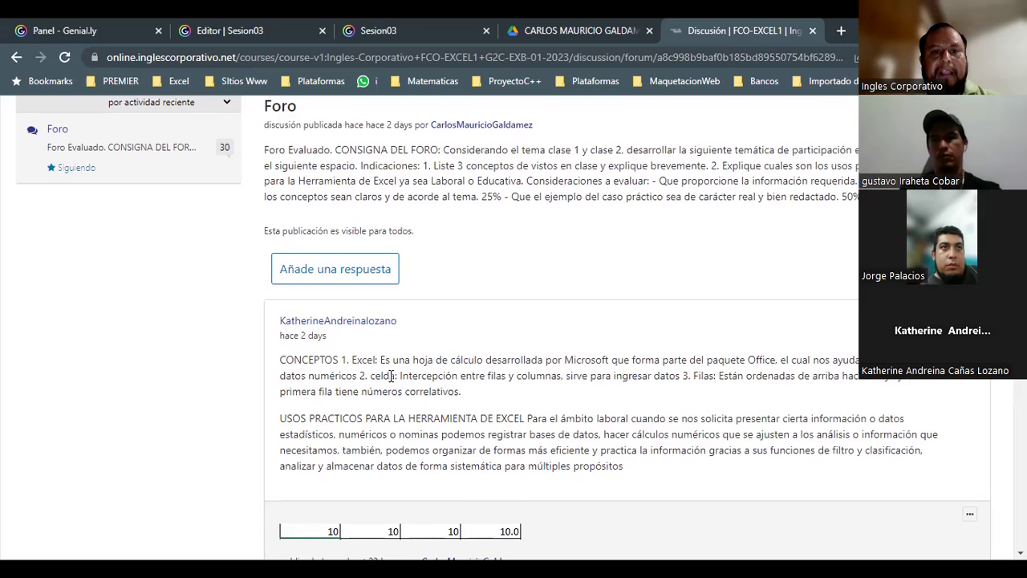
scroll(368, 360, down, 5)
scroll(331, 350, down, 2)
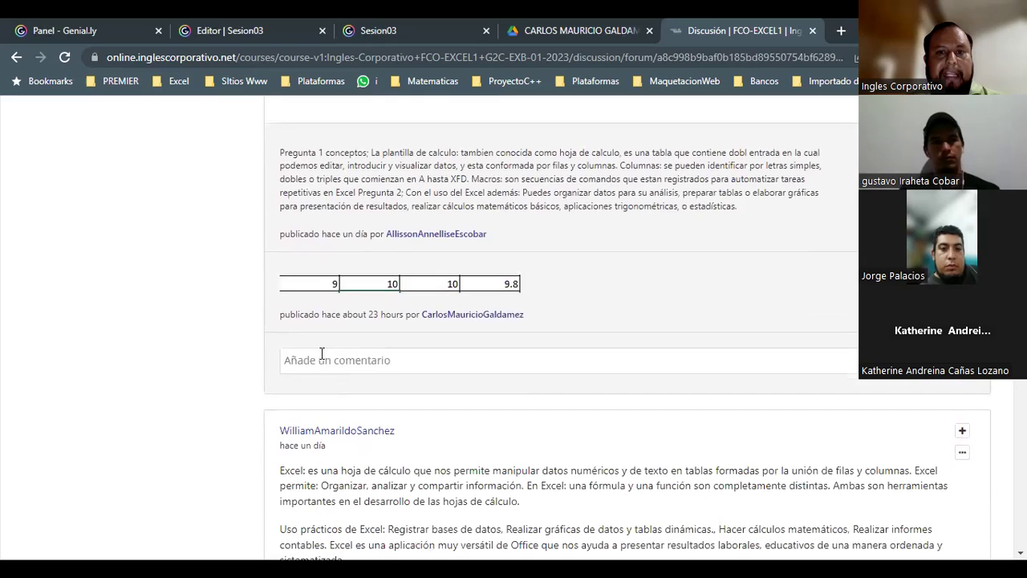
scroll(507, 351, down, 10)
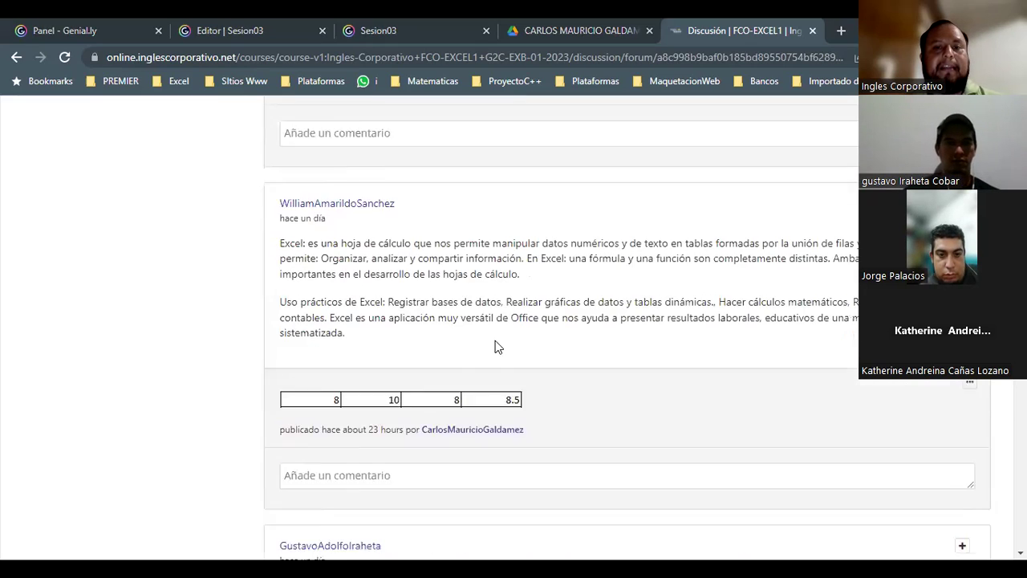
scroll(507, 351, down, 1)
scroll(454, 339, up, 2)
scroll(393, 328, up, 1)
scroll(390, 327, down, 9)
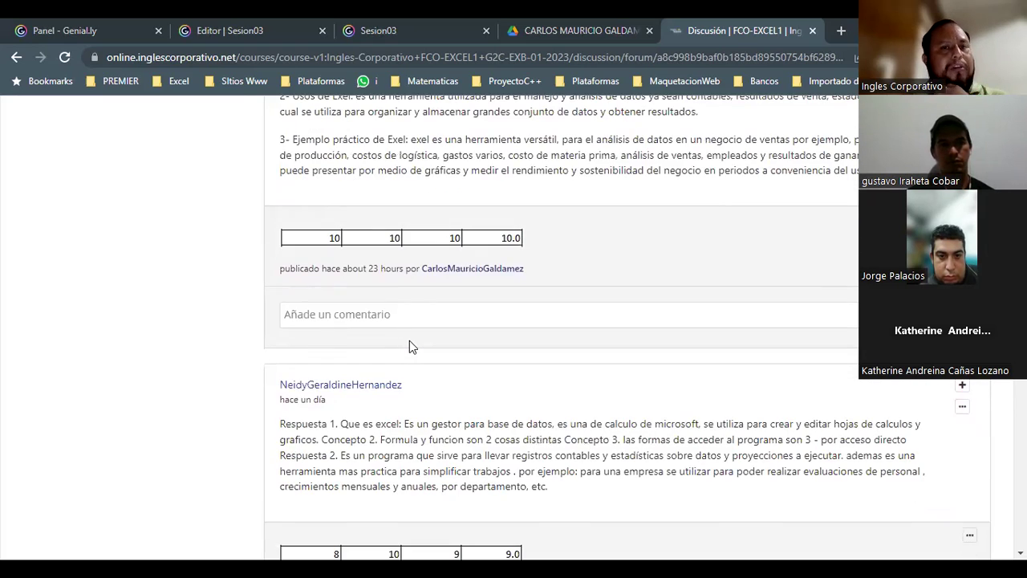
scroll(409, 345, down, 3)
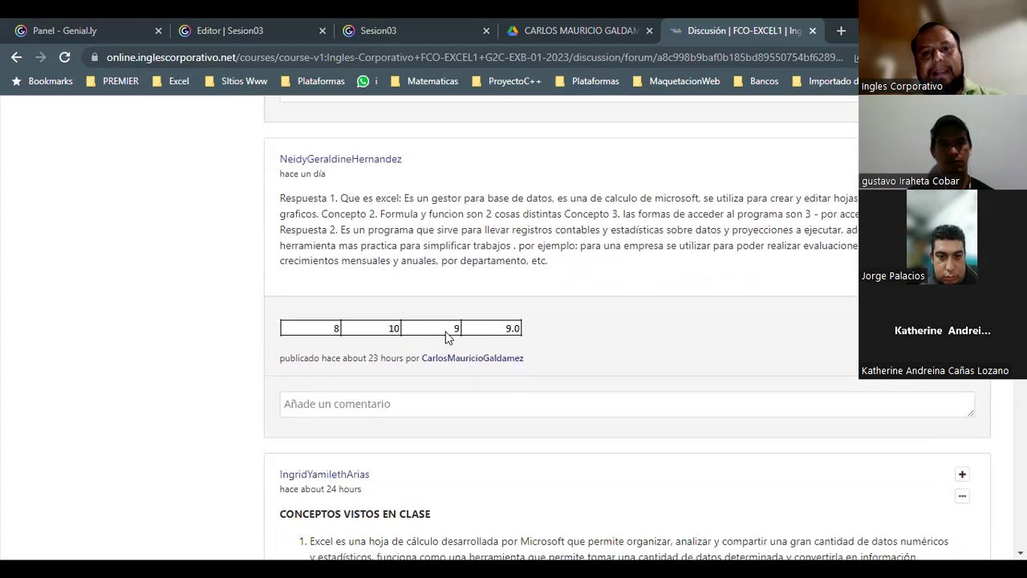
scroll(453, 353, down, 3)
scroll(413, 362, down, 3)
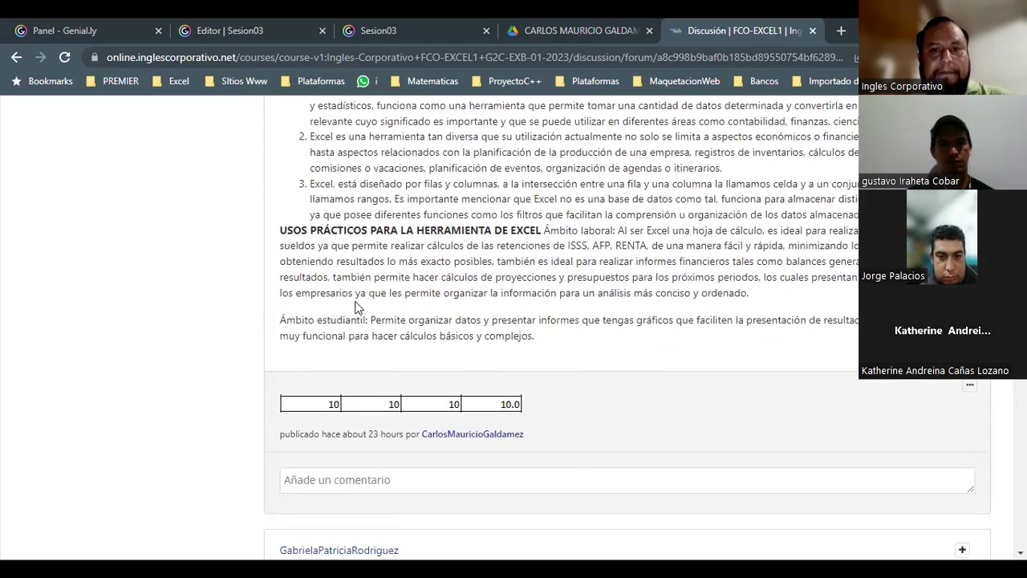
scroll(361, 311, down, 3)
scroll(392, 333, down, 7)
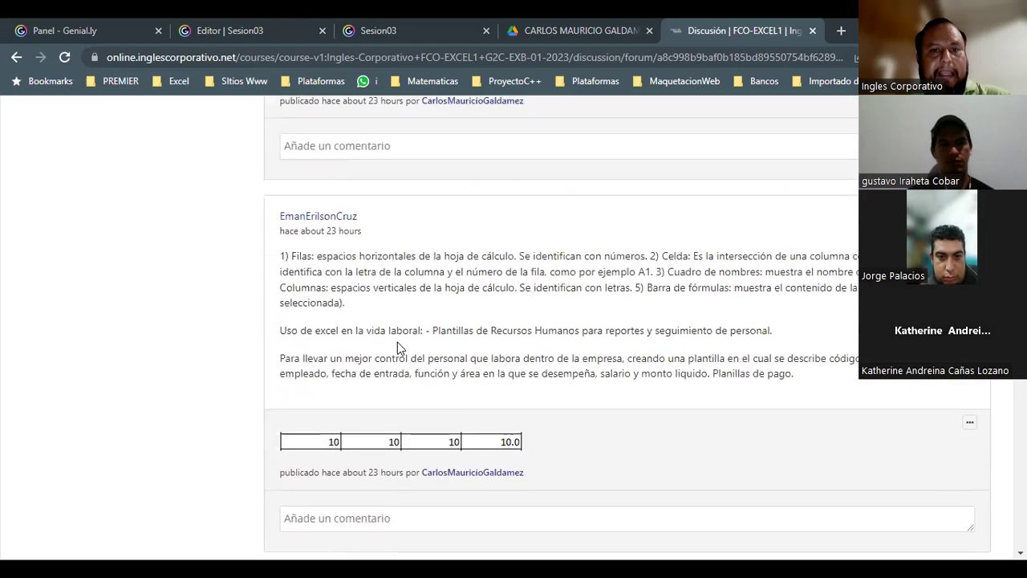
scroll(396, 352, down, 6)
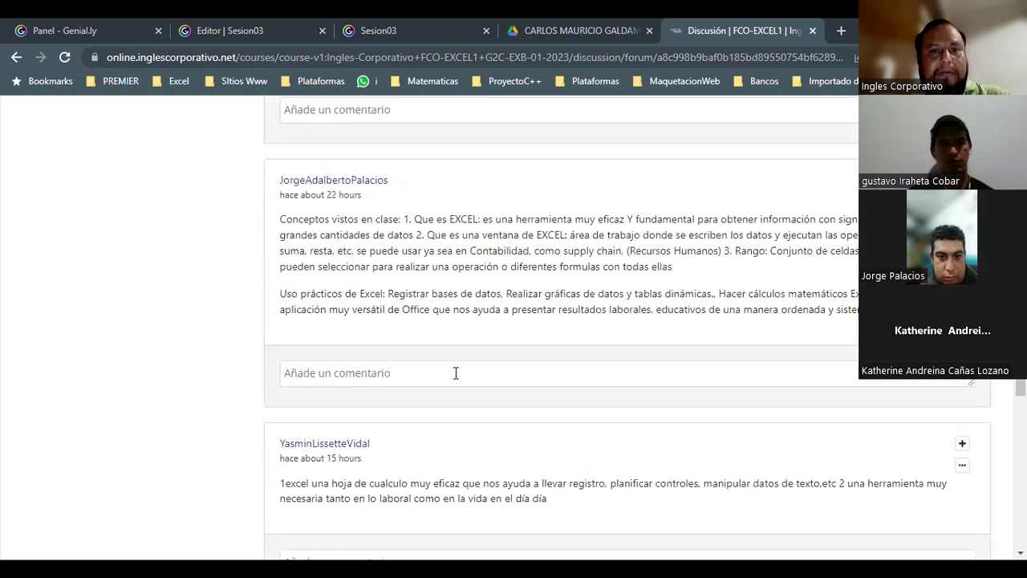
scroll(399, 257, down, 2)
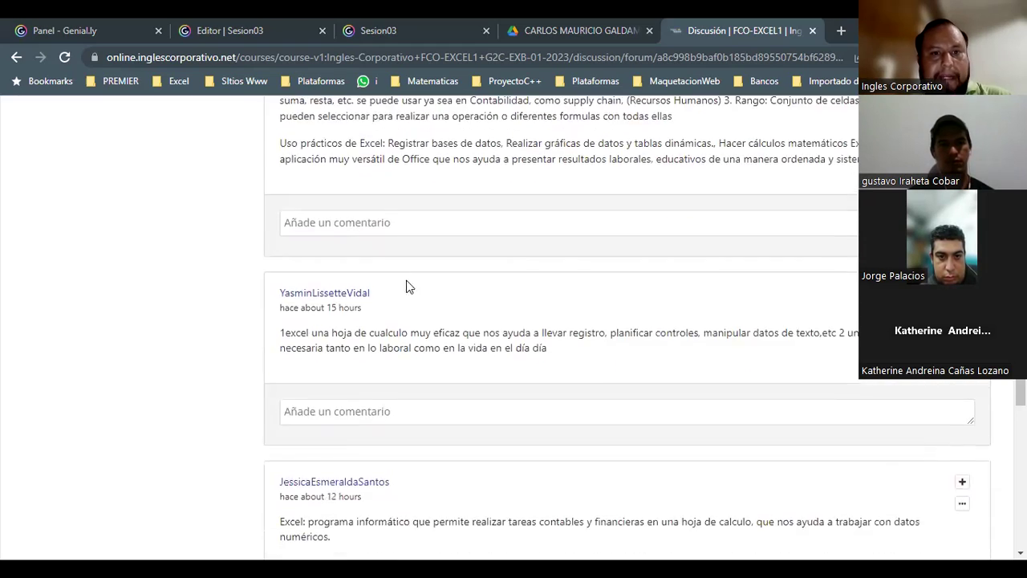
scroll(413, 341, down, 6)
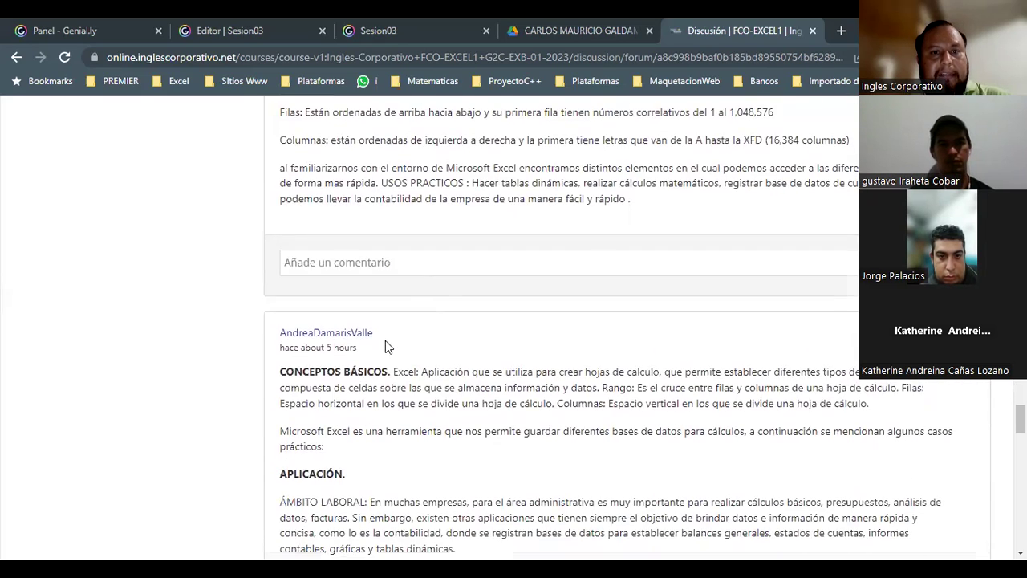
scroll(387, 342, down, 5)
scroll(309, 349, down, 6)
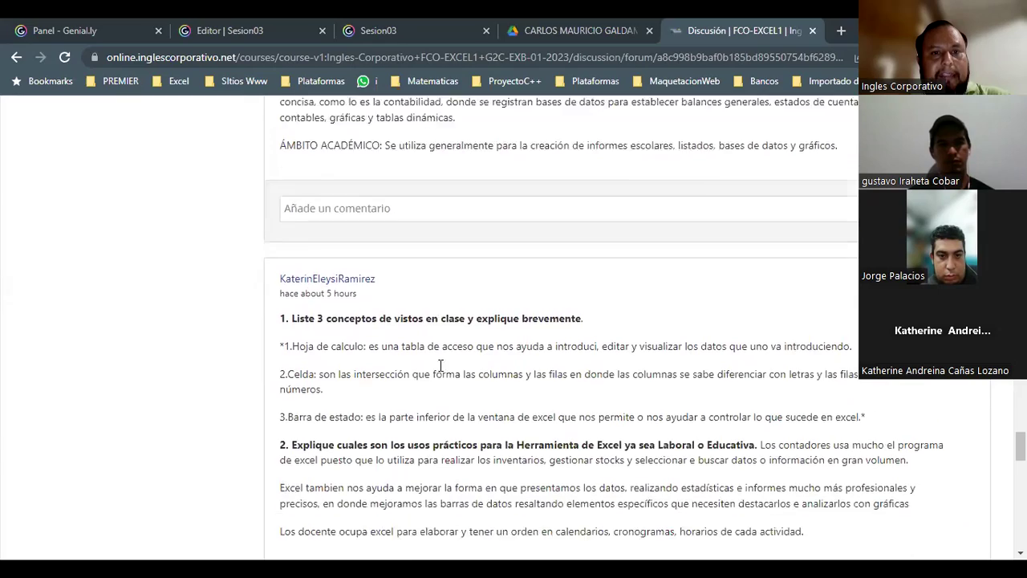
scroll(425, 313, down, 4)
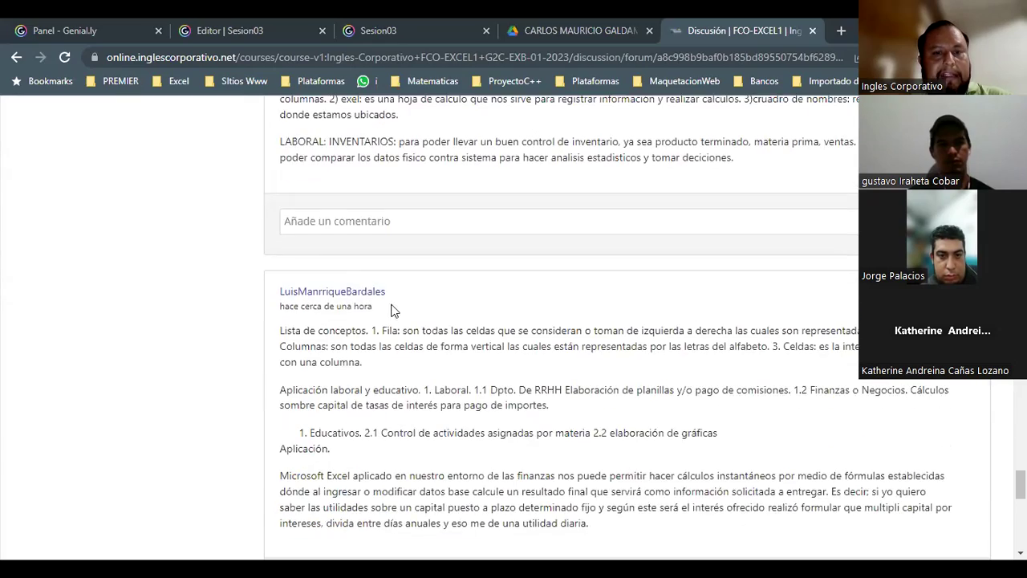
scroll(412, 317, down, 5)
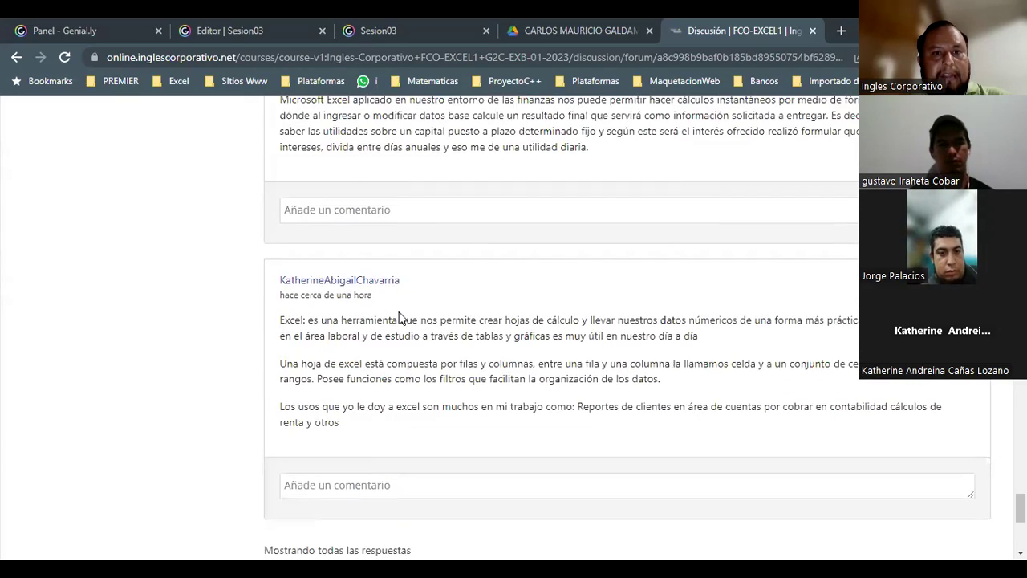
scroll(417, 319, down, 5)
scroll(426, 326, up, 5)
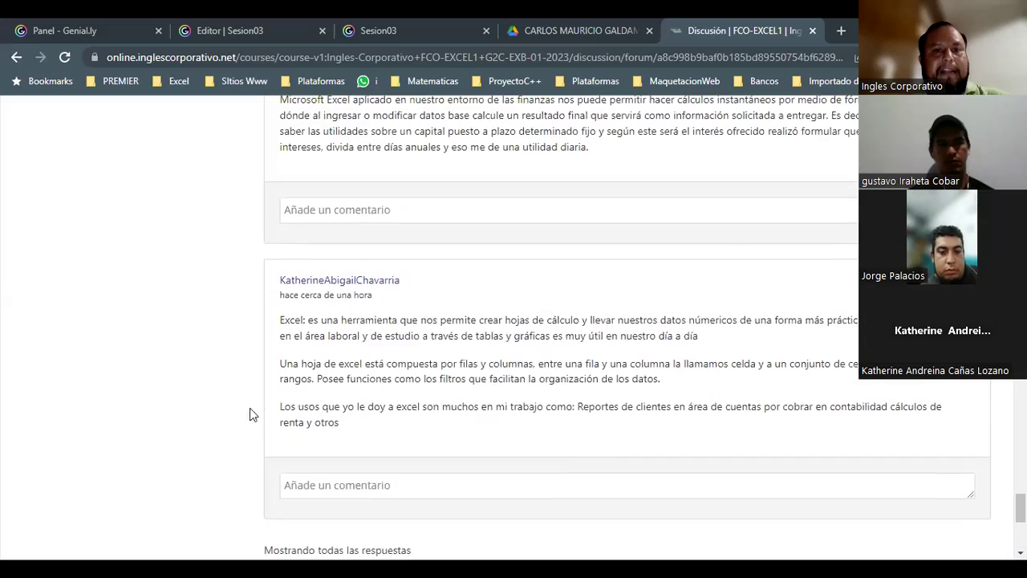
scroll(241, 408, up, 2)
scroll(237, 407, up, 6)
scroll(238, 408, up, 15)
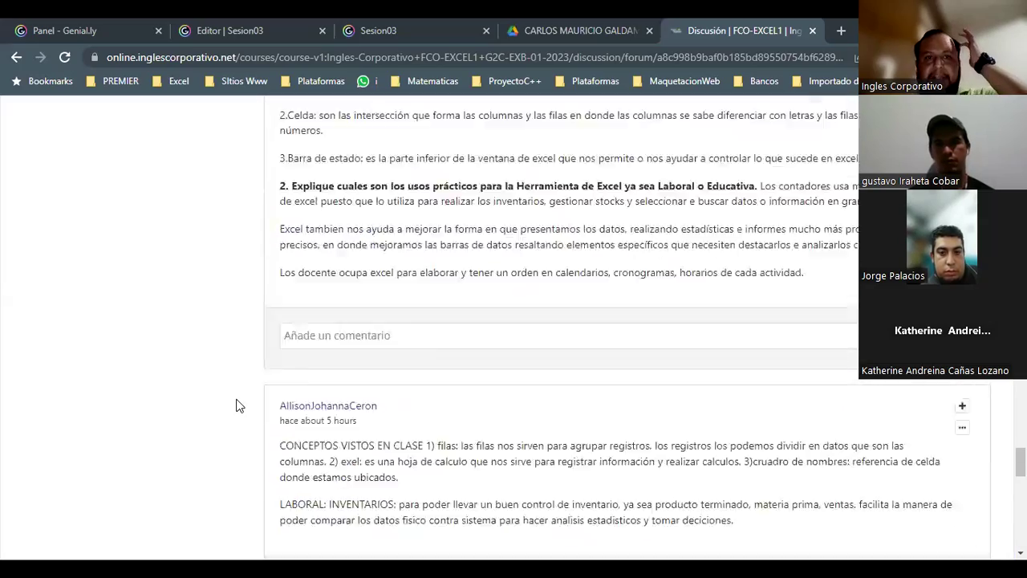
scroll(232, 401, up, 15)
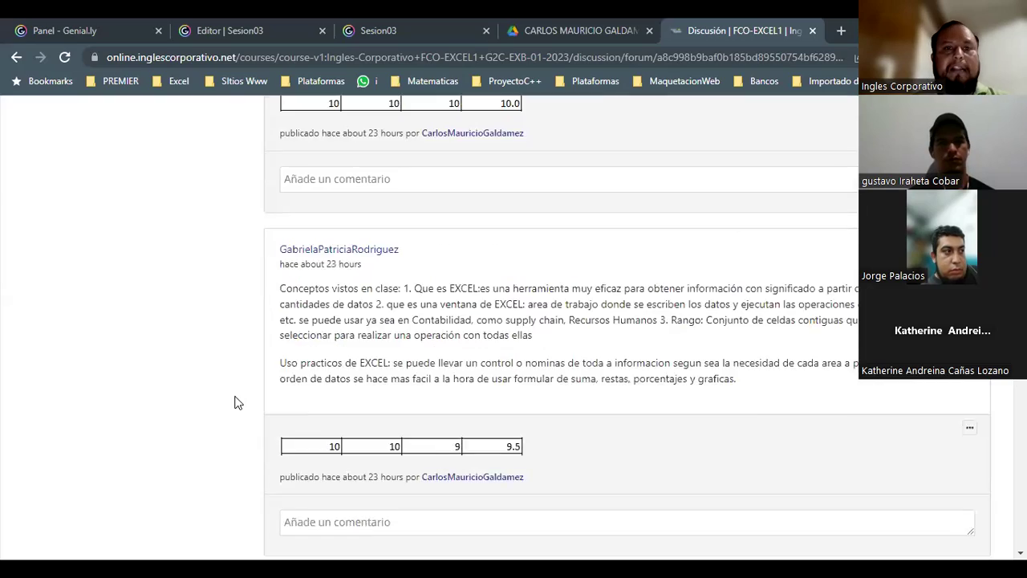
scroll(227, 396, up, 10)
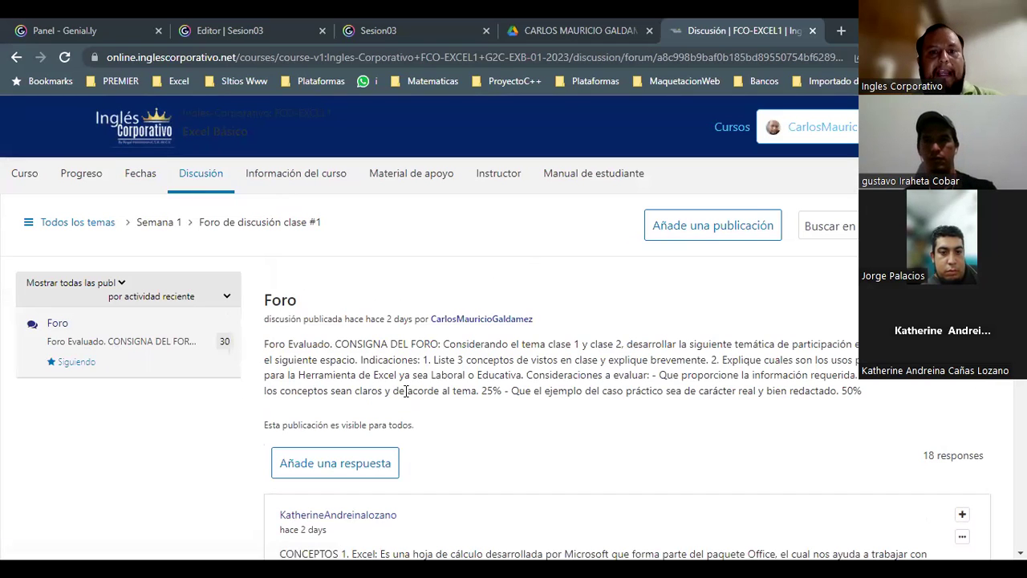
- Highlight the forum instructions paragraph, then return to the Curso outline page
triple_click(328, 377)
click(433, 413)
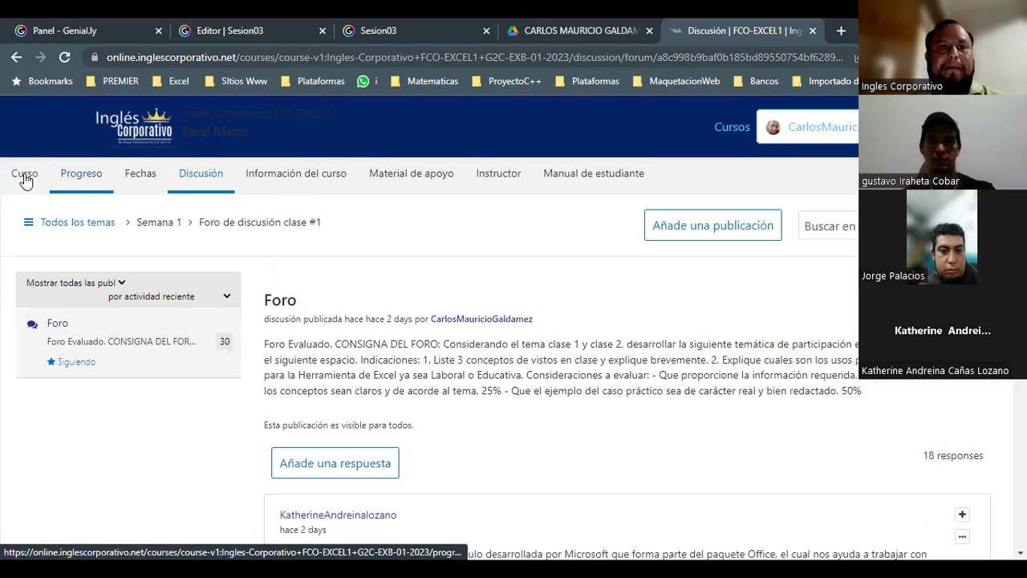
click(258, 391)
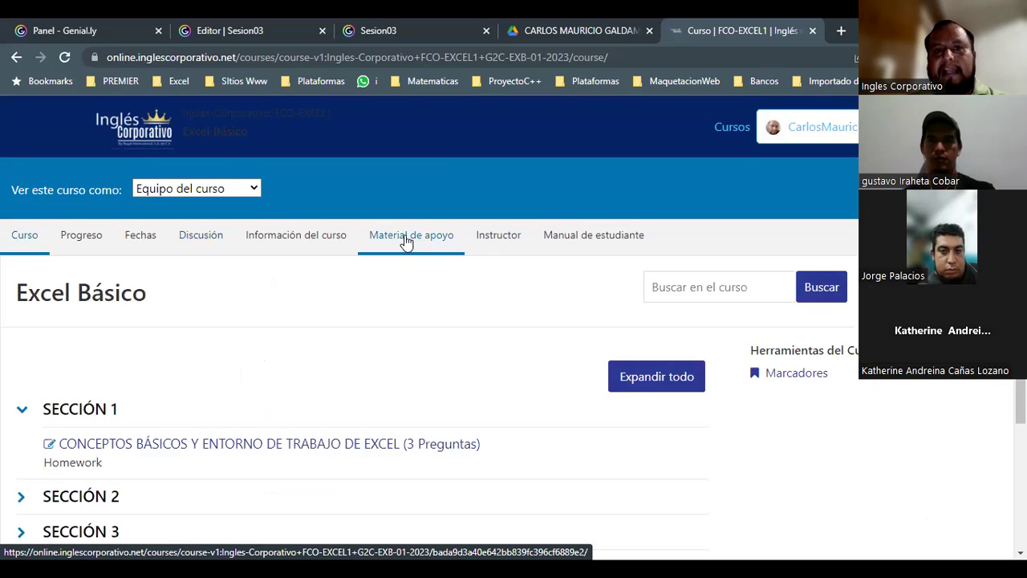
- Open the Material de apoyo page and highlight its SECCIÓN #1 heading
click(407, 239)
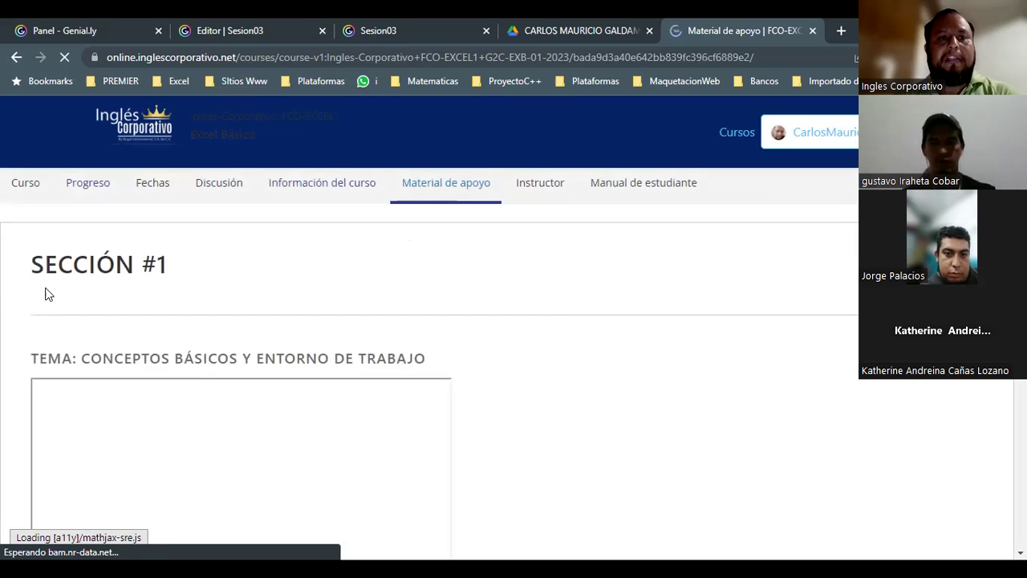
drag(32, 271, 215, 273)
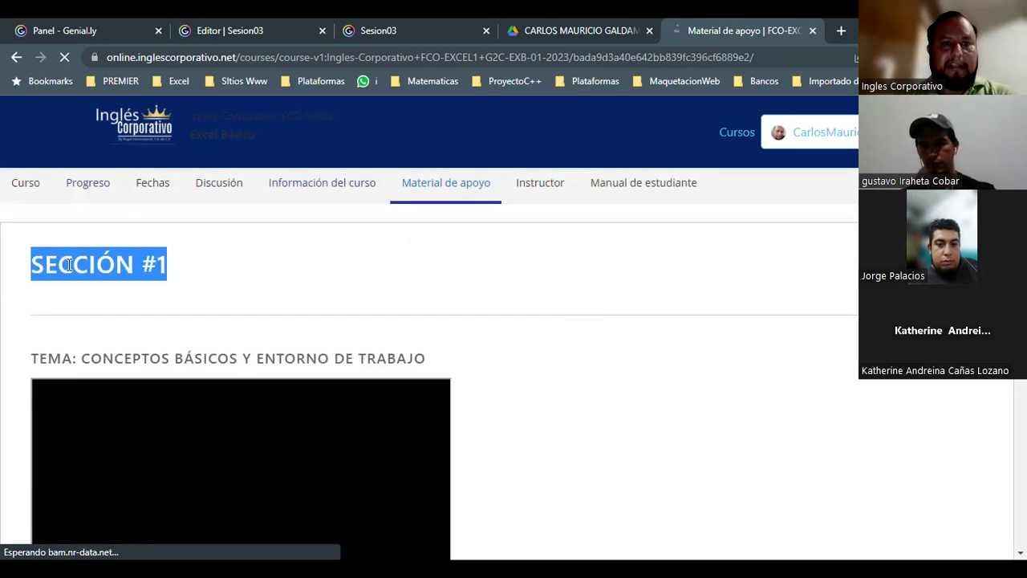
scroll(241, 339, down, 6)
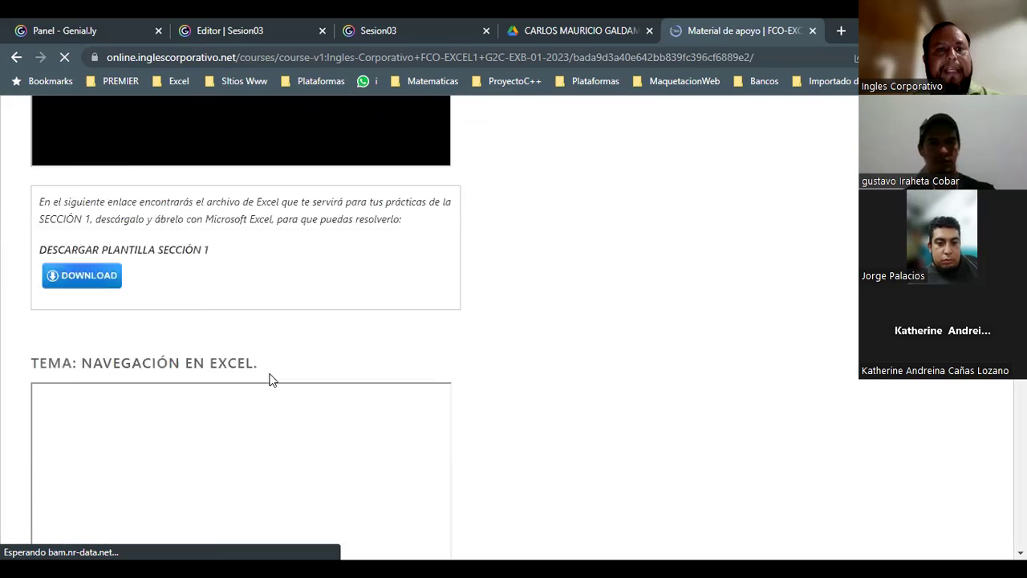
scroll(294, 390, down, 2)
scroll(305, 428, up, 5)
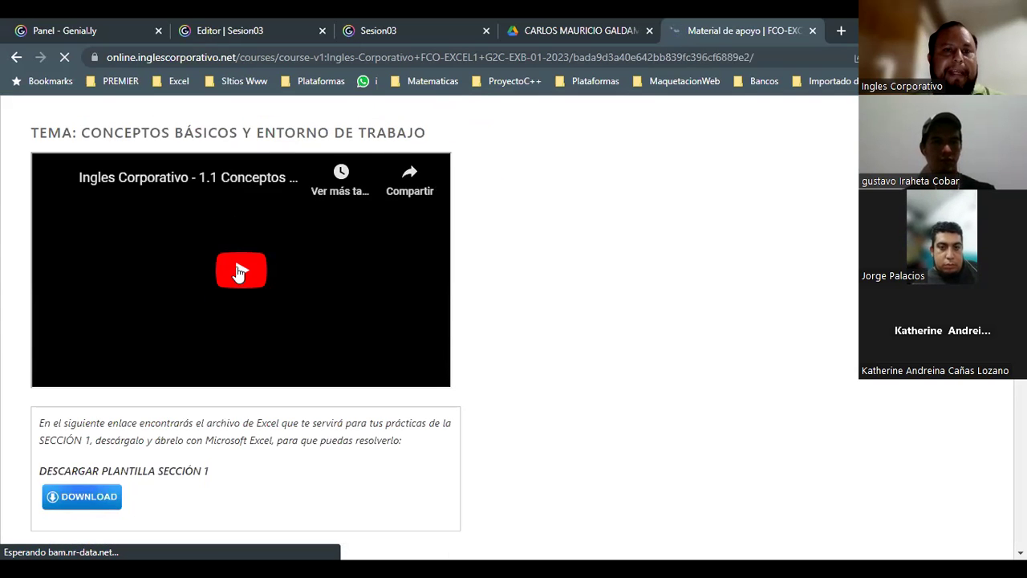
- Scroll to the 1.2 Navegación en Excel video, start it and pause it
scroll(272, 337, down, 5)
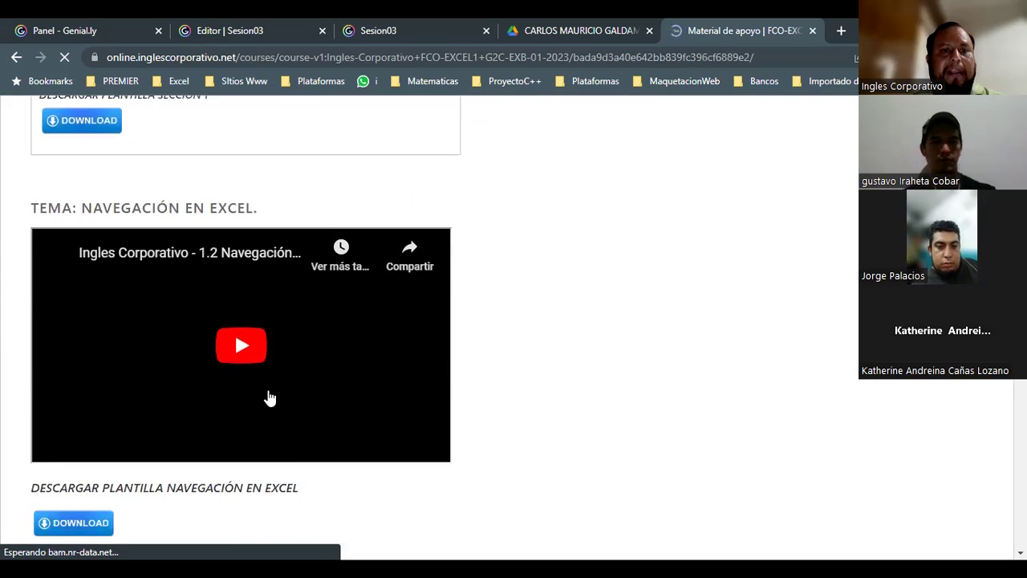
scroll(270, 398, down, 2)
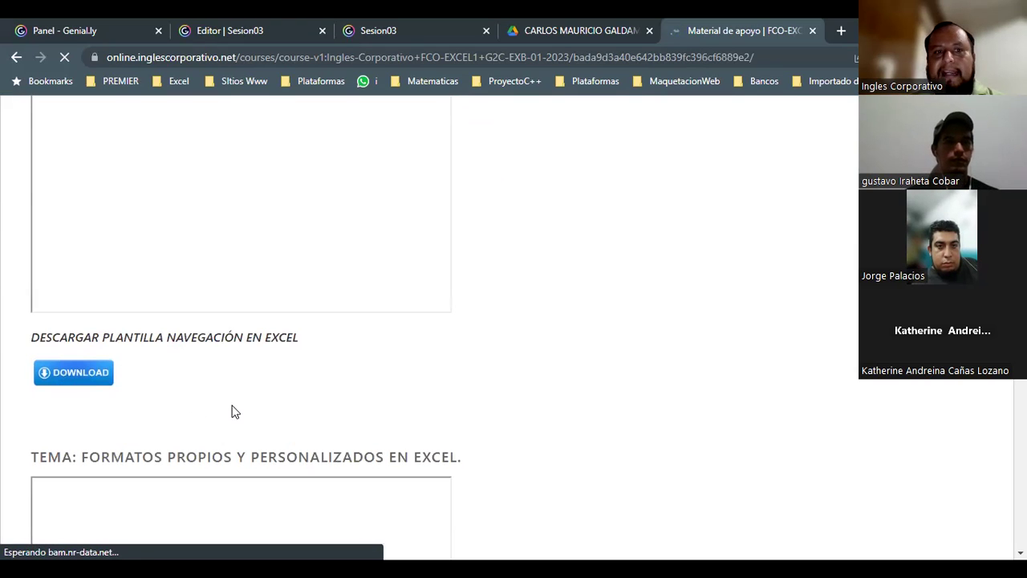
scroll(235, 412, up, 2)
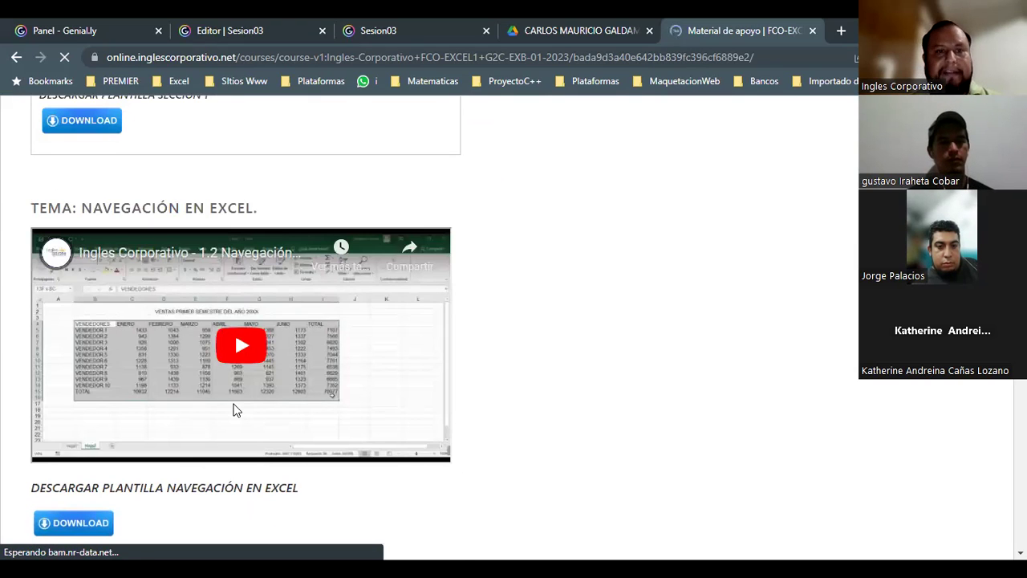
scroll(235, 410, down, 5)
scroll(358, 417, up, 6)
scroll(481, 401, down, 1)
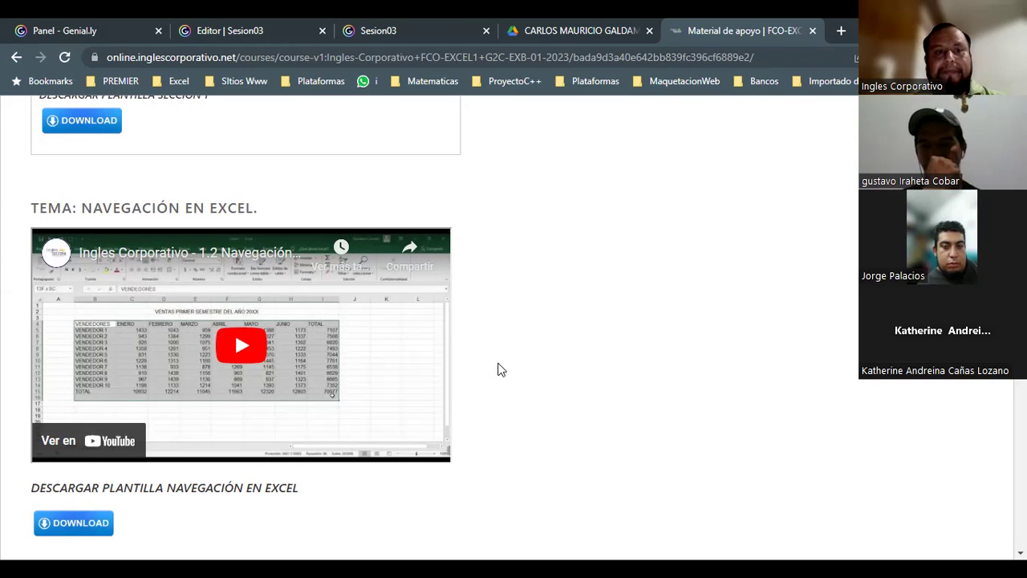
click(252, 357)
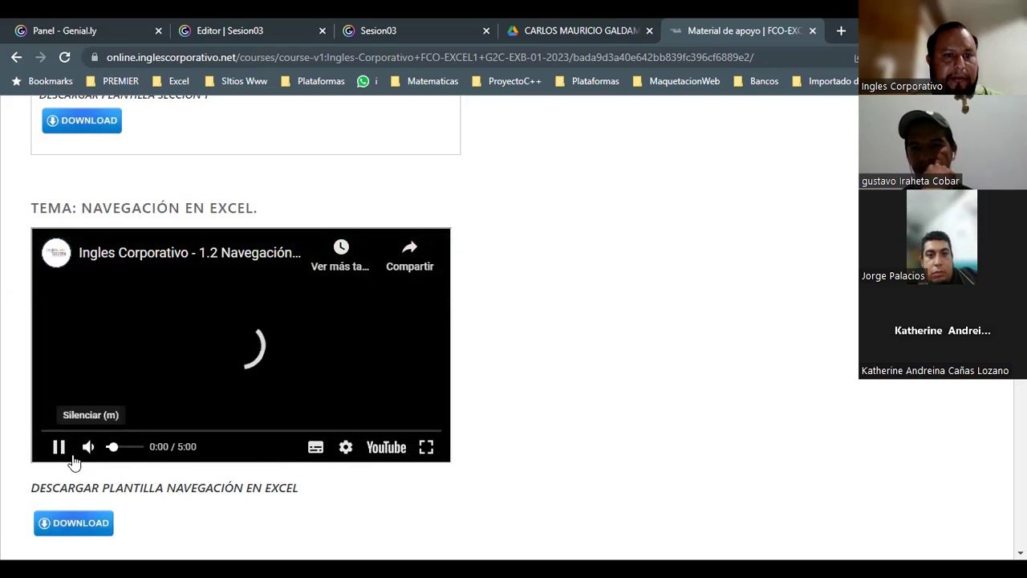
click(59, 447)
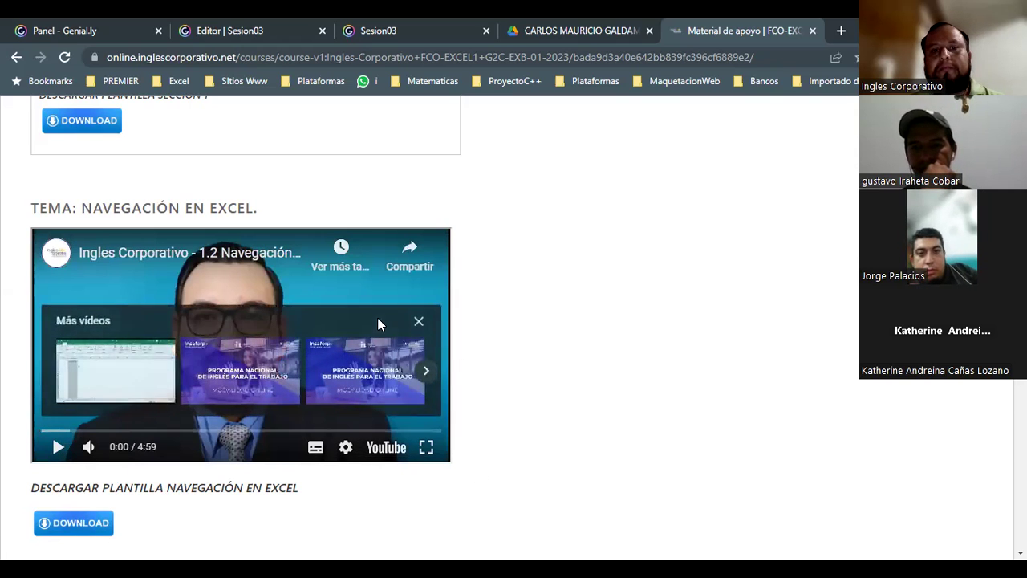